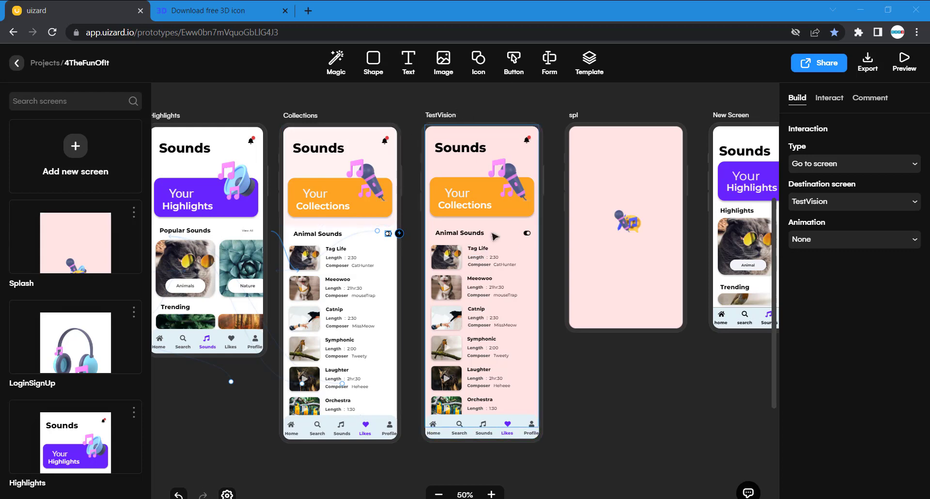
# Step: Delete the blank white screen beside the headphones login screen
pyautogui.hscroll(10, 608, 343)
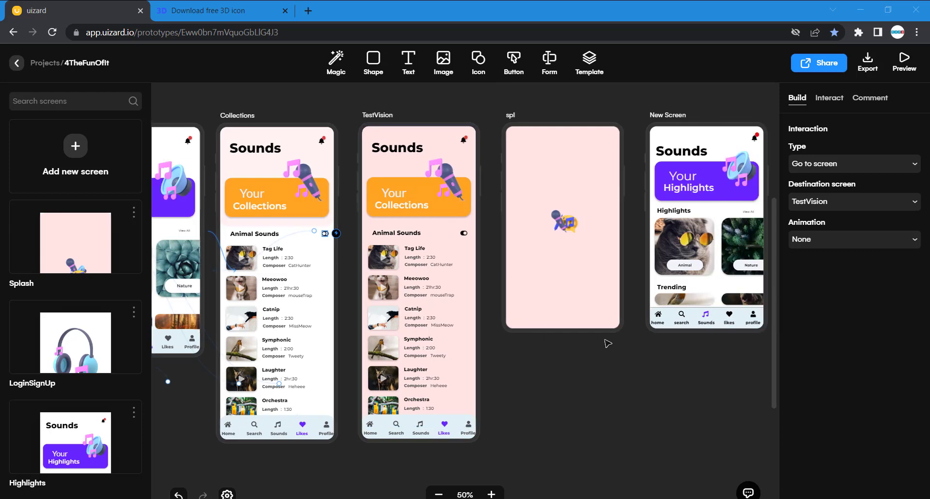
pyautogui.hscroll(-1, 608, 343)
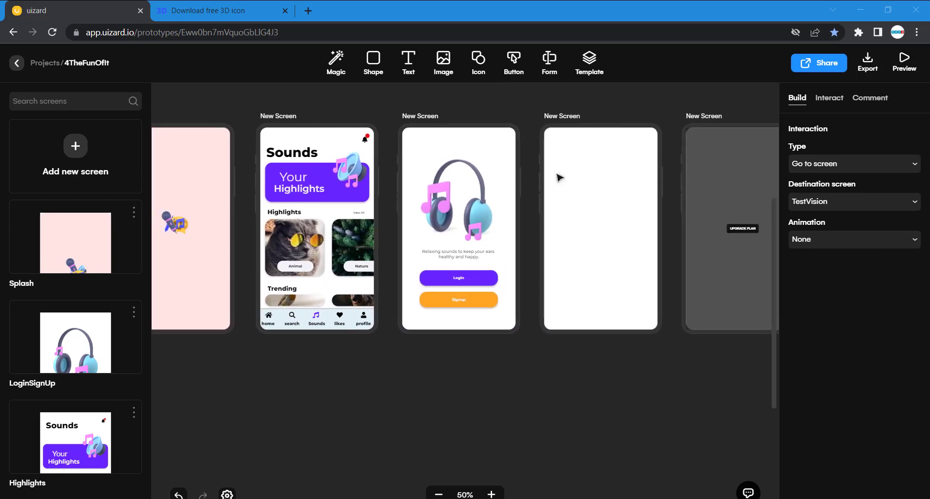
pyautogui.click(570, 122)
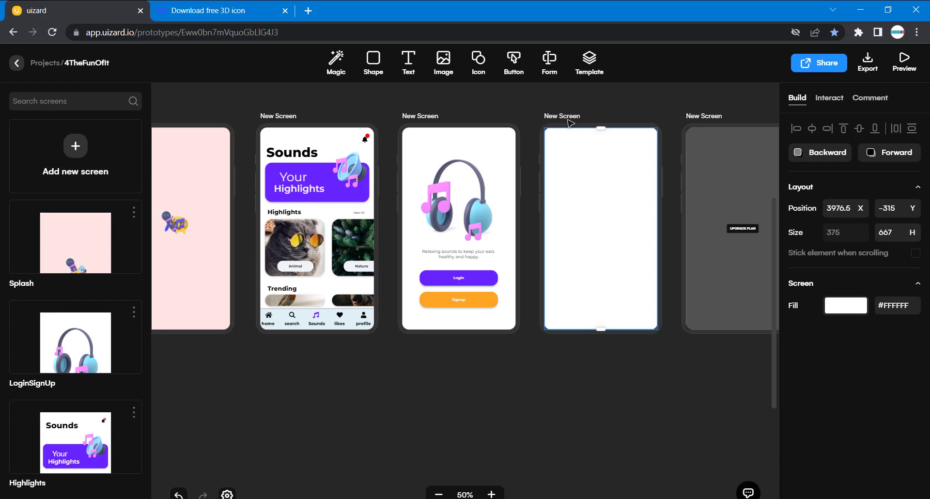
pyautogui.press('Delete')
# Step: Look over the finished LoginSignUp, Highlights, Collections and TestVision screens and compare them with the newer unnamed screens
pyautogui.hscroll(8, 567, 121)
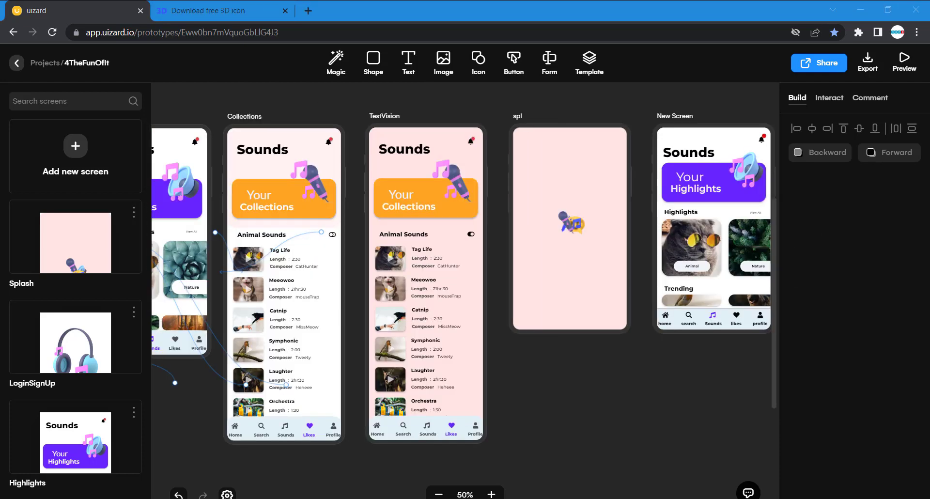
pyautogui.hscroll(2, 562, 382)
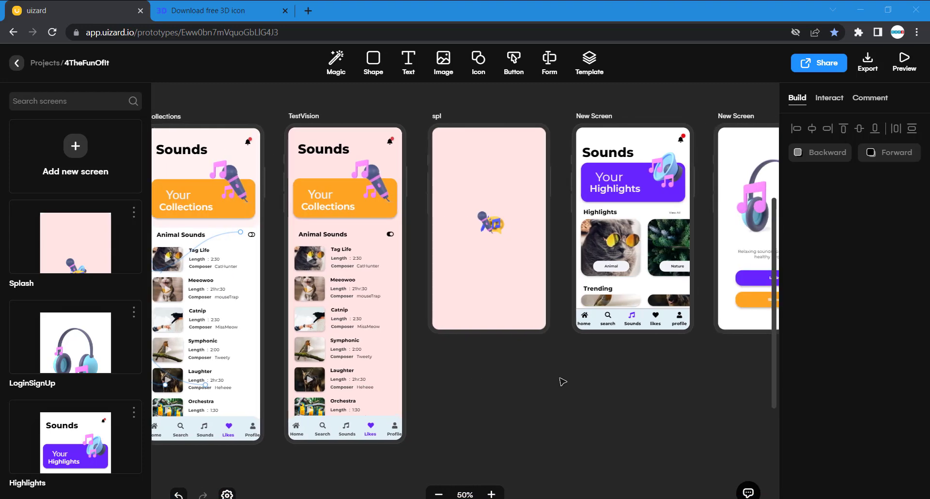
pyautogui.hscroll(2, 562, 381)
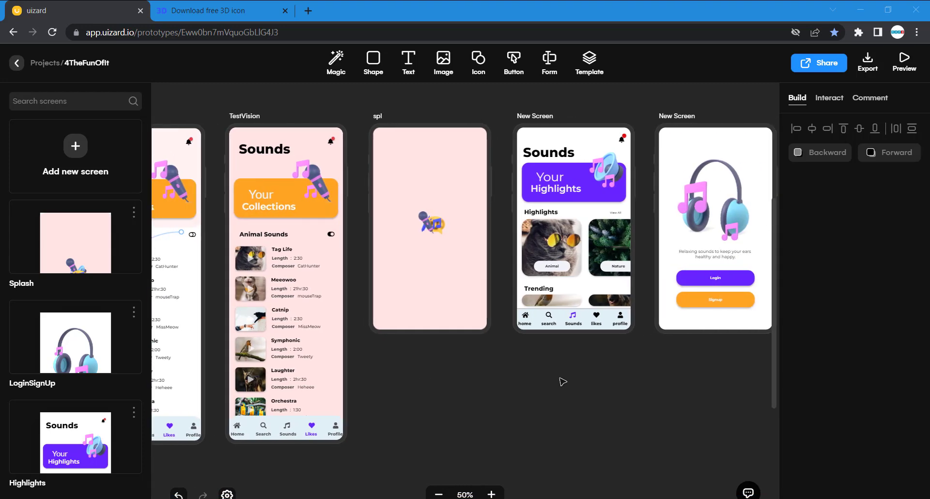
pyautogui.hscroll(-4, 562, 381)
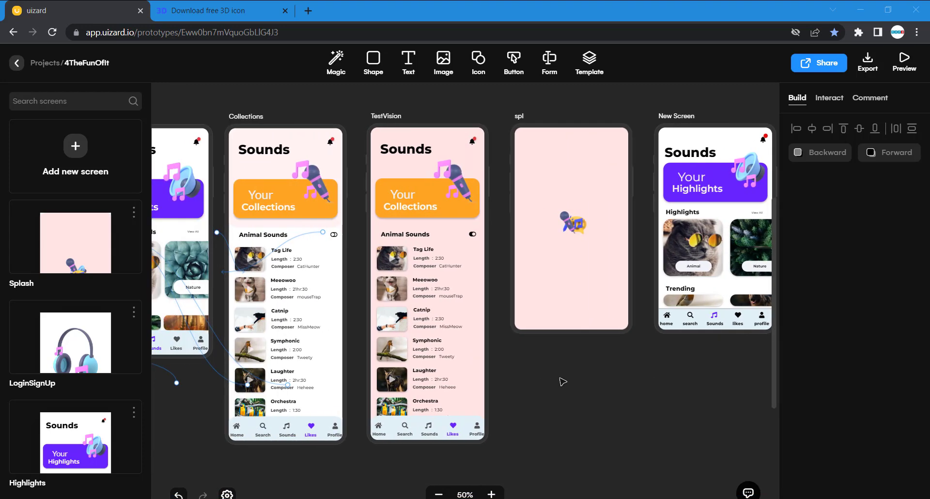
pyautogui.hscroll(1, 562, 382)
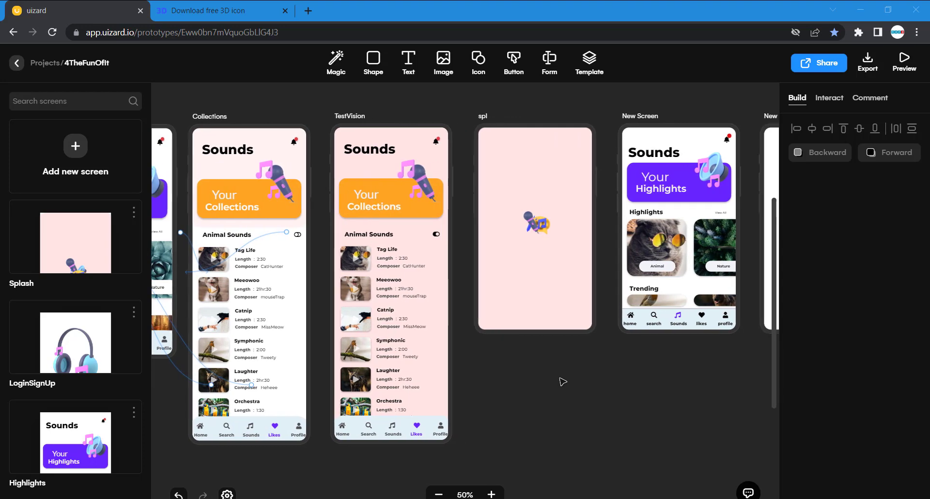
pyautogui.hscroll(-8, 562, 382)
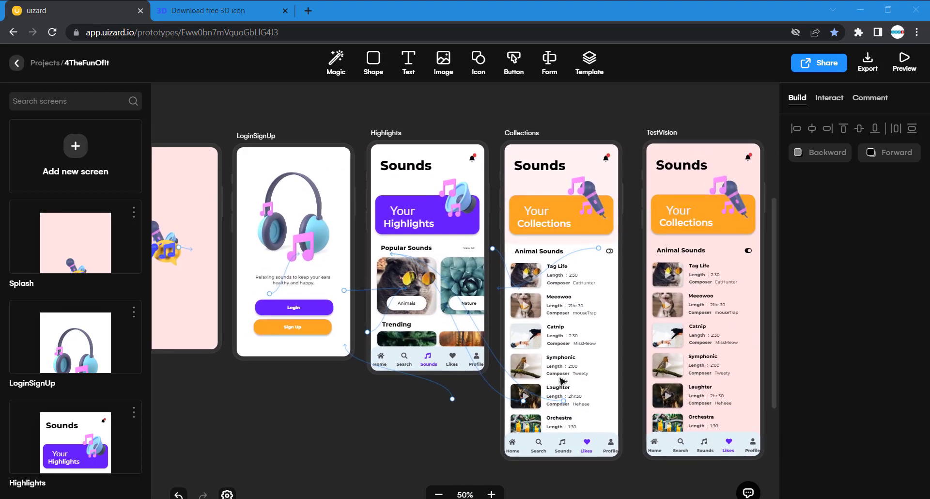
pyautogui.hscroll(1, 562, 382)
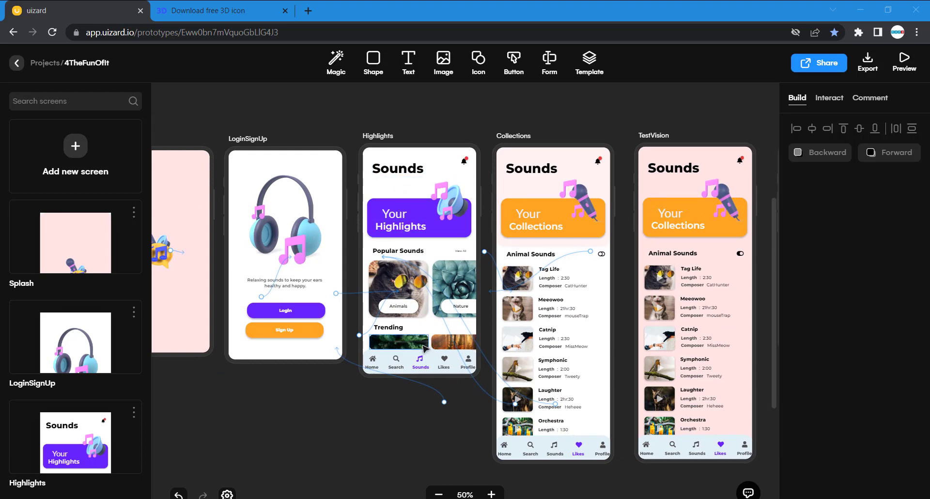
pyautogui.hscroll(11, 425, 352)
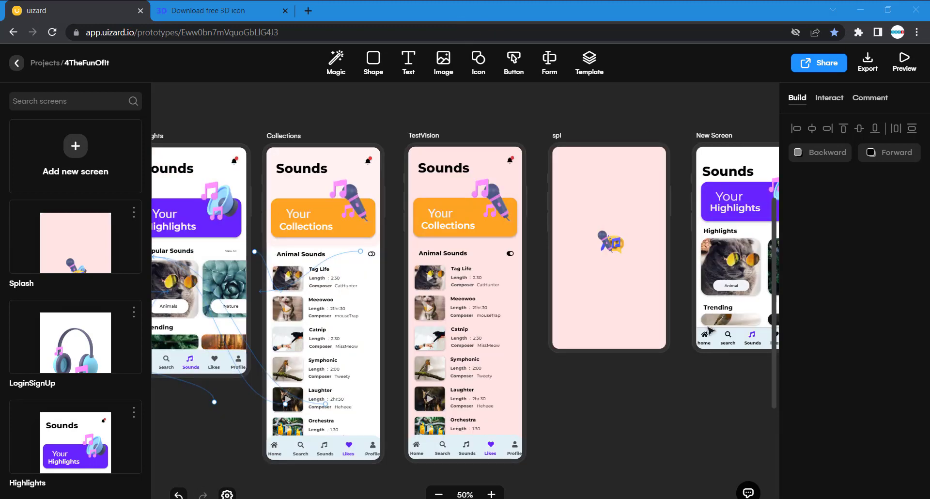
# Step: Extend the bottom edge of the unnamed Your Highlights screen to make room below its navigation bar
pyautogui.click(720, 150)
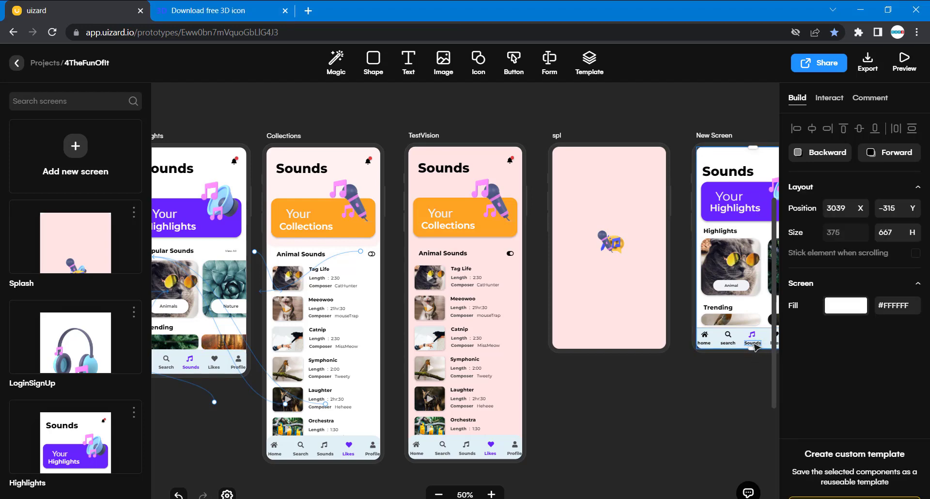
pyautogui.moveTo(754, 347); pyautogui.dragTo(755, 380)
pyautogui.rightClick(754, 380)
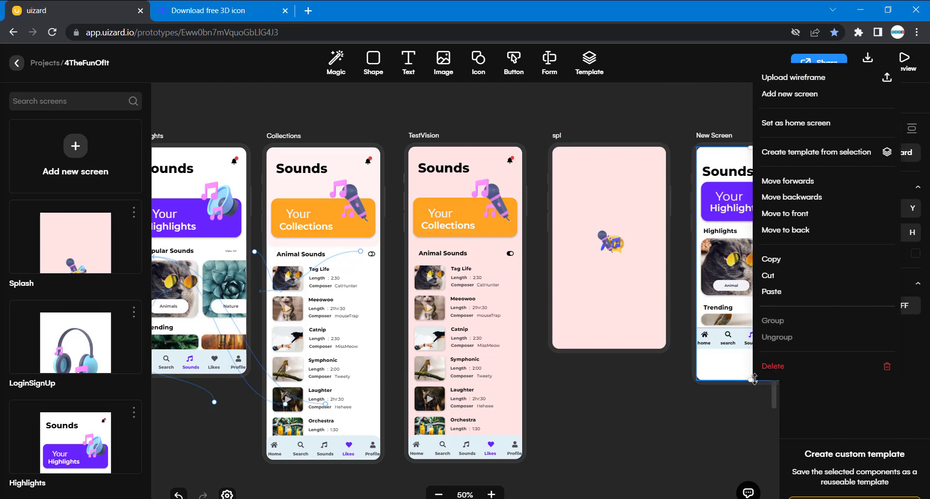
pyautogui.click(735, 416)
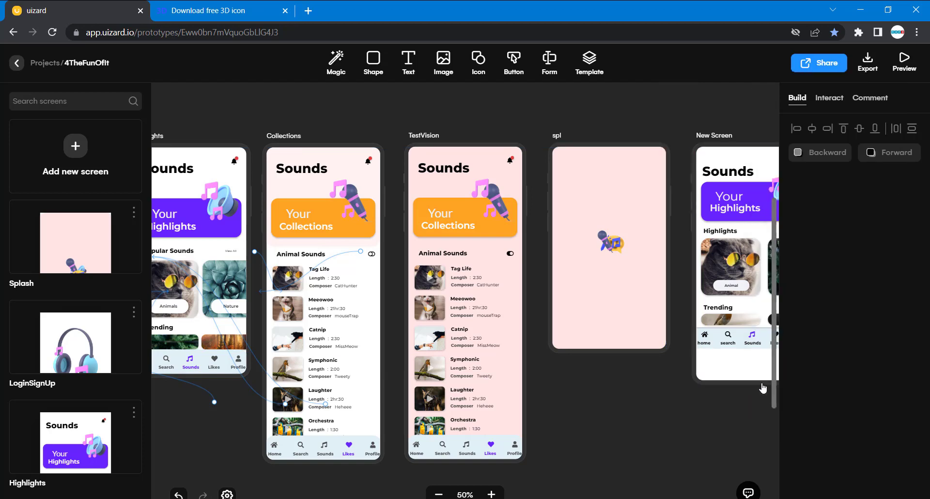
# Step: Move the banner, Highlights cards, Trending section and navigation bar of the unnamed Sounds screen down together to vertical position 189
pyautogui.hscroll(6, 758, 388)
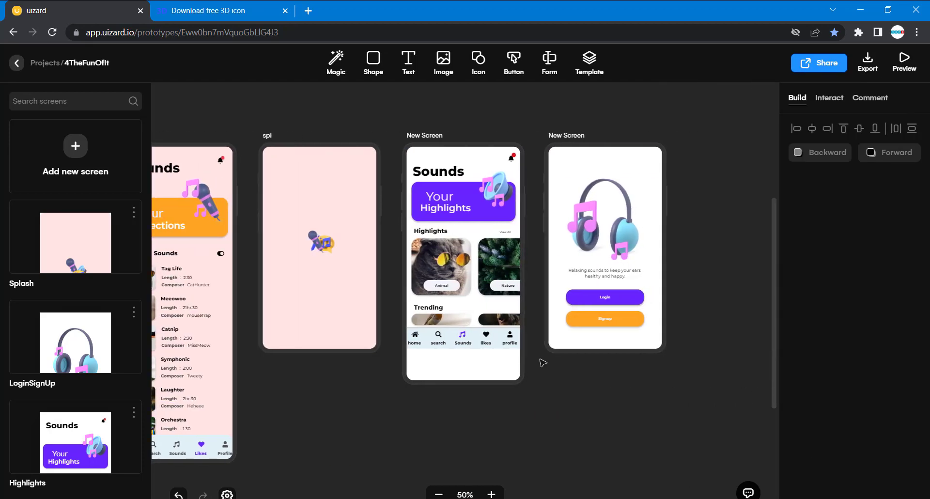
pyautogui.moveTo(539, 359); pyautogui.dragTo(412, 182)
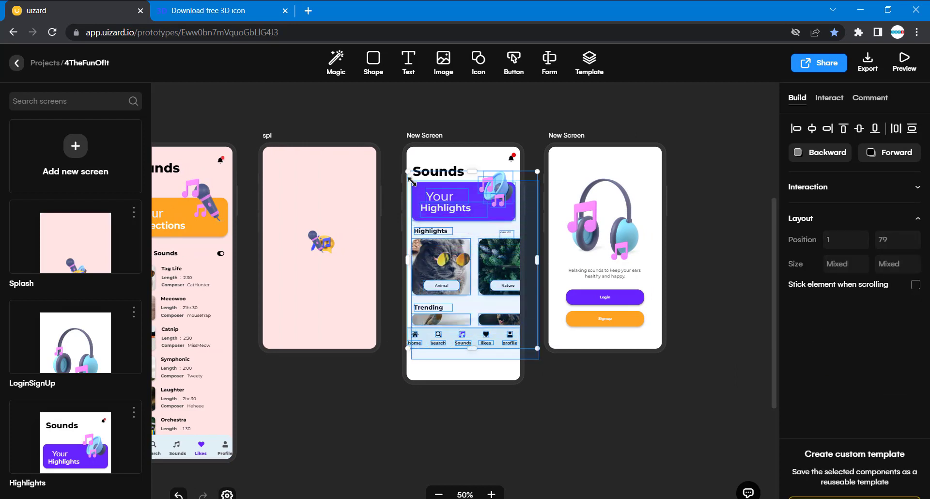
pyautogui.hotkey('shift', 'Down')
pyautogui.hotkey('shift', 'Down')
pyautogui.hotkey('shift', 'Down')
pyautogui.hotkey('shift', 'Down')
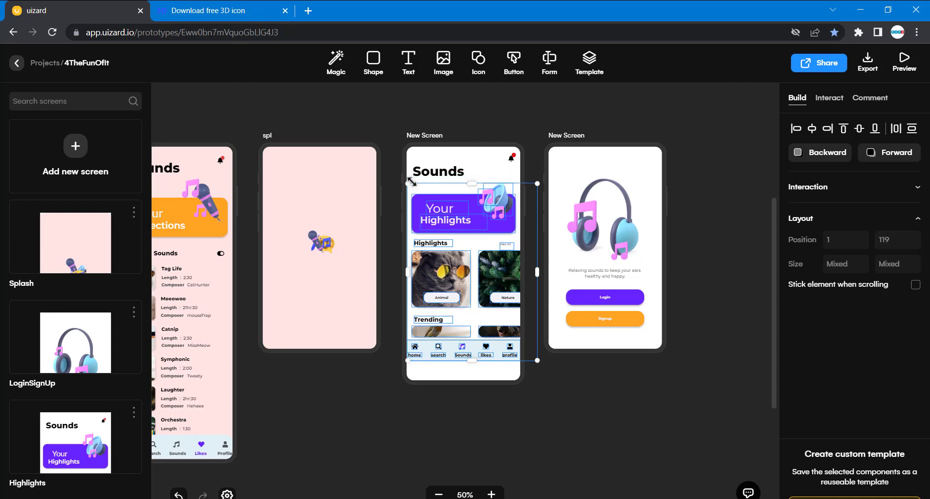
pyautogui.hotkey('shift', 'Down')
pyautogui.hotkey('shift', 'Down')
pyautogui.hotkey('shift', 'Down')
pyautogui.hotkey('shift', 'Down')
pyautogui.hotkey('shift', 'Down')
pyautogui.hotkey('shift', 'Down')
pyautogui.hotkey('shift', 'Down')
pyautogui.hotkey('shift', 'Down')
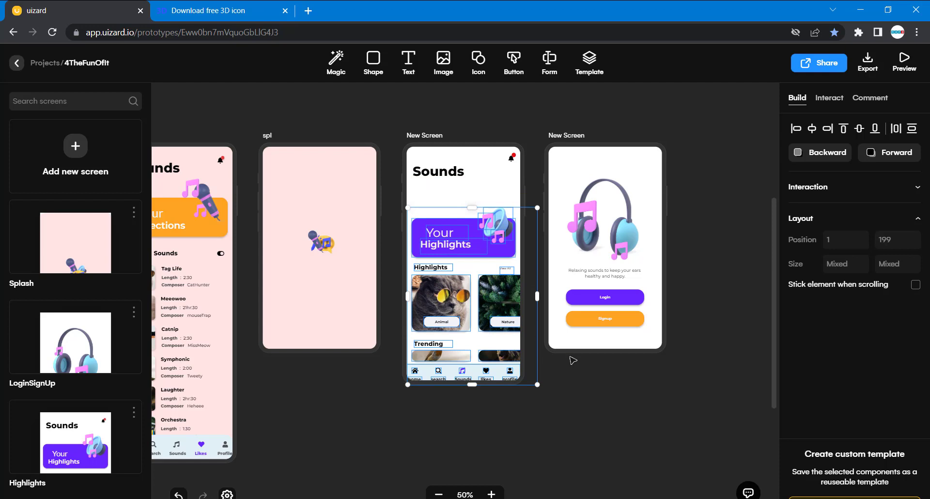
pyautogui.moveTo(499, 484)
pyautogui.mouseDown()
pyautogui.moveTo(565, 376)
pyautogui.moveTo(571, 394)
pyautogui.moveTo(544, 351)
pyautogui.moveTo(531, 193)
pyautogui.moveTo(398, 195)
pyautogui.moveTo(453, 214)
pyautogui.moveTo(550, 347)
pyautogui.moveTo(552, 385)
pyautogui.mouseUp()
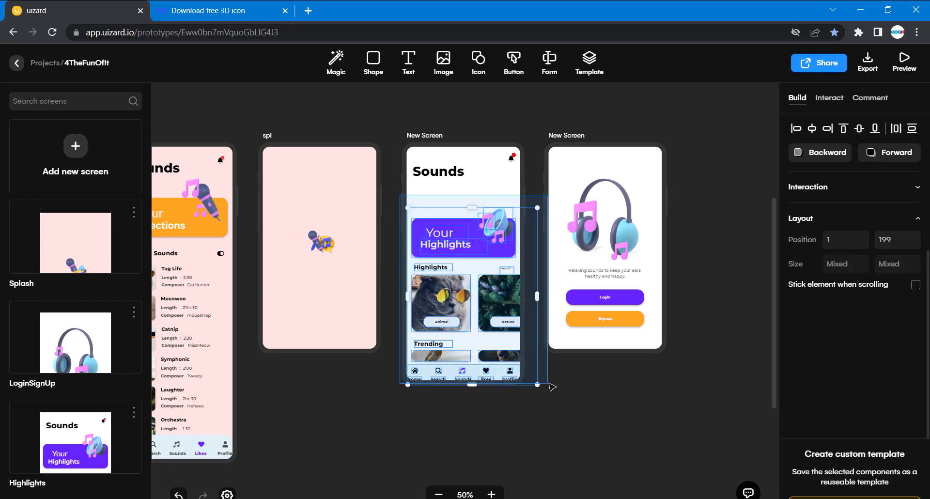
pyautogui.hotkey('shift', 'Up')
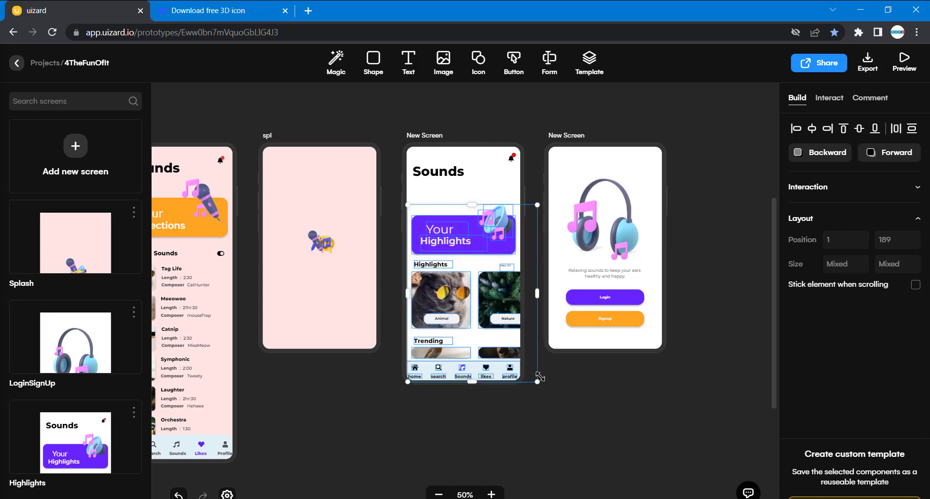
pyautogui.click(570, 409)
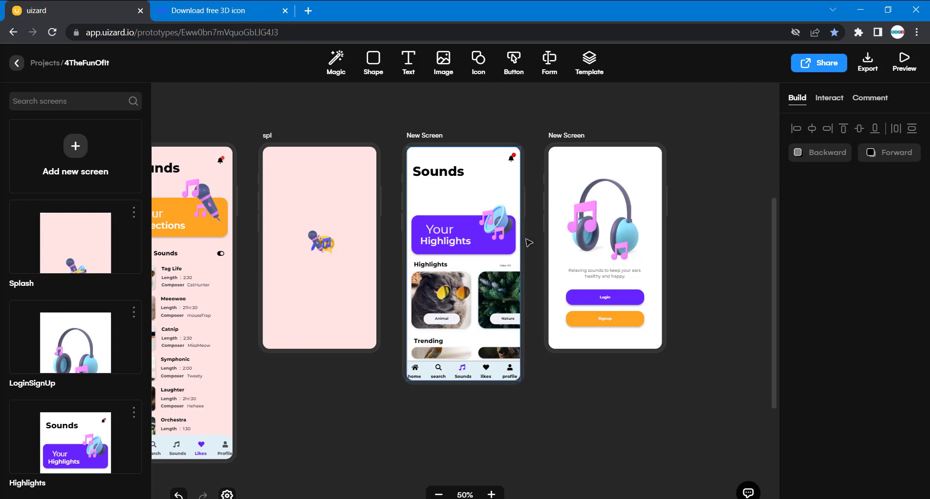
# Step: Move the purple Your Highlights banner with its text and artwork up to vertical position 126, below the Sounds title
pyautogui.moveTo(529, 245); pyautogui.dragTo(397, 206)
pyautogui.moveTo(474, 233); pyautogui.dragTo(478, 214)
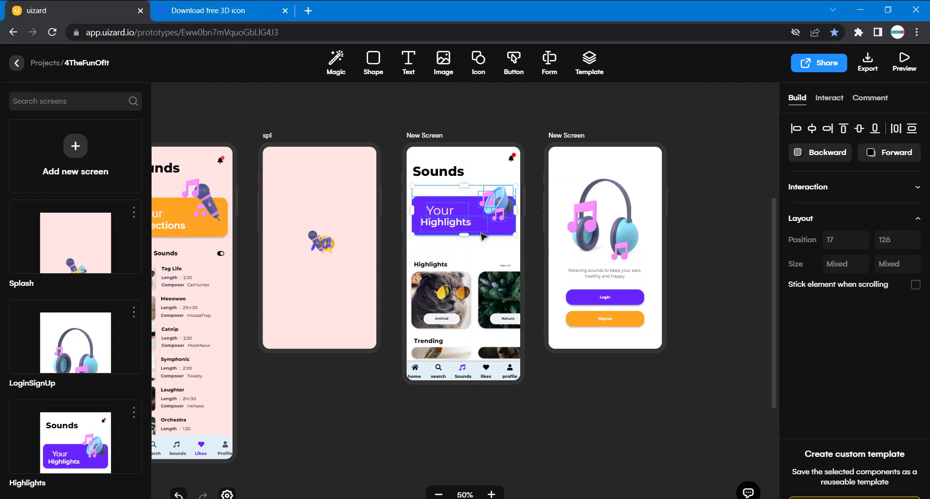
pyautogui.click(533, 329)
# Step: Move the Highlights heading with its cards up towards the banner, and the Trending section up below the cards
pyautogui.moveTo(417, 254); pyautogui.dragTo(406, 245)
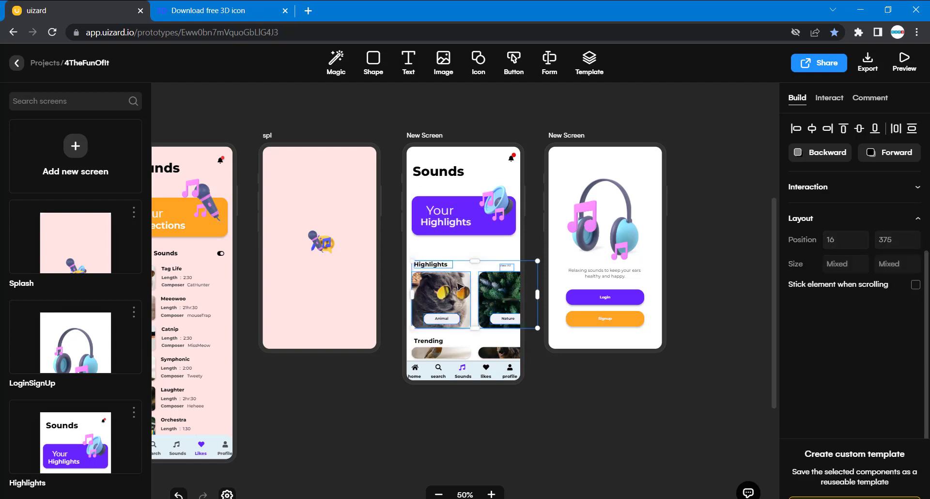
pyautogui.moveTo(458, 283); pyautogui.dragTo(458, 268)
pyautogui.click(545, 371)
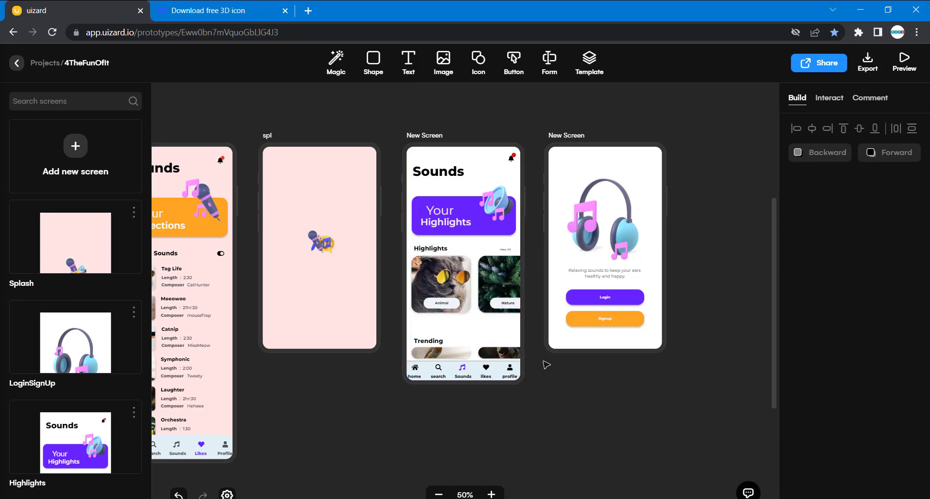
pyautogui.moveTo(542, 360); pyautogui.dragTo(437, 325)
pyautogui.moveTo(506, 431); pyautogui.dragTo(381, 498)
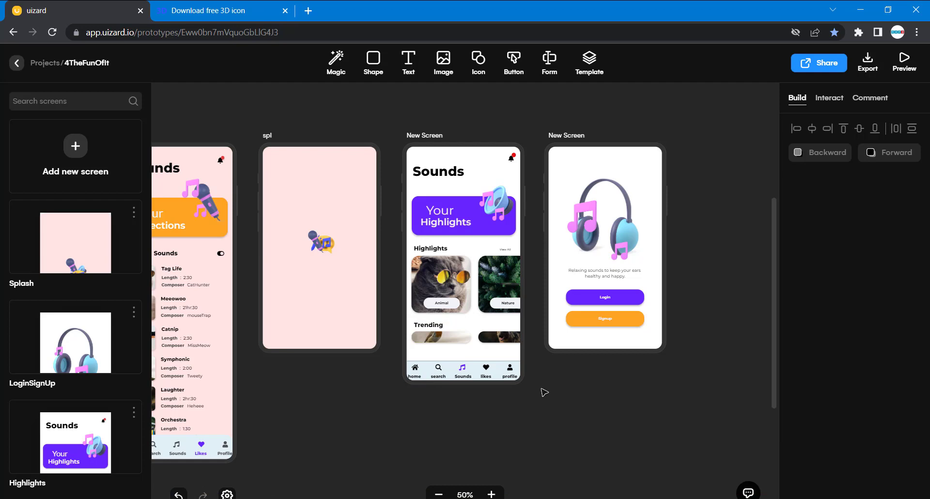
# Step: Move the whole navigation bar with its icons and labels up to vertical position 667, below the Trending section
pyautogui.moveTo(536, 388); pyautogui.dragTo(418, 352)
pyautogui.hotkey('shift', 'Up')
pyautogui.hotkey('shift', 'Up')
pyautogui.hotkey('shift', 'Up')
pyautogui.hotkey('shift', 'Up')
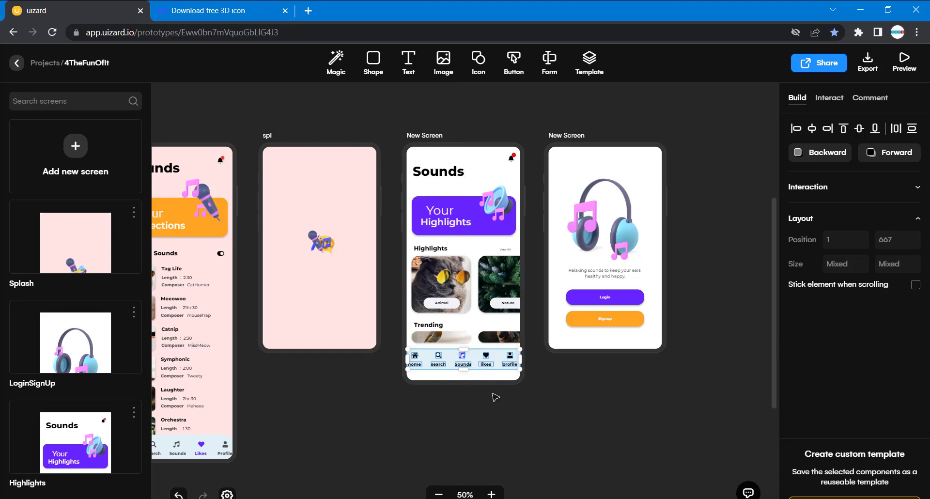
pyautogui.click(505, 407)
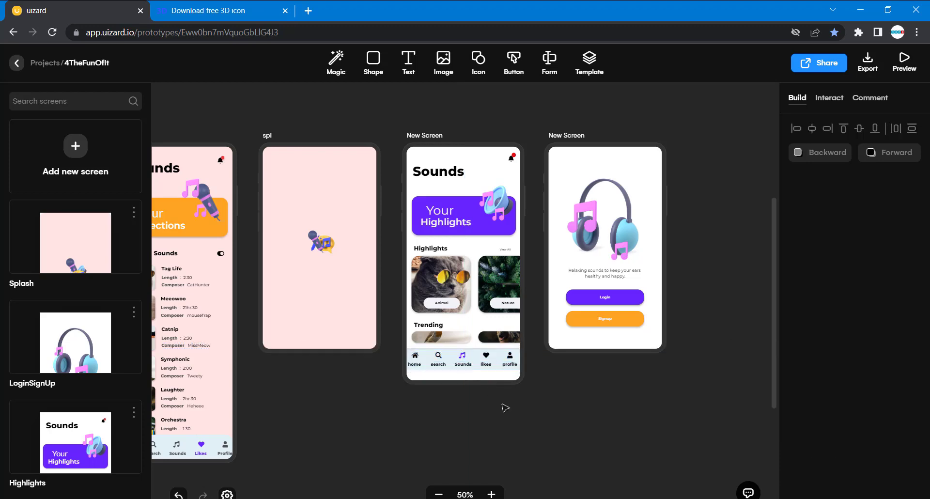
# Step: Shorten the unnamed Sounds screen to a height of 735 so it ends at the navigation bar
pyautogui.click(431, 149)
pyautogui.moveTo(464, 378); pyautogui.dragTo(463, 364)
pyautogui.click(494, 409)
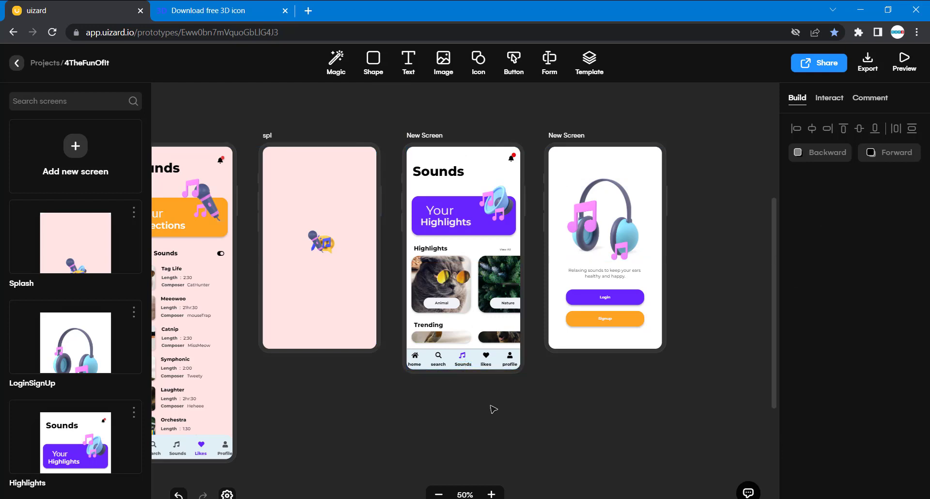
# Step: Select the entire unnamed screen with the Your Highlights banner
pyautogui.hscroll(-2, 494, 409)
pyautogui.hscroll(5, 494, 409)
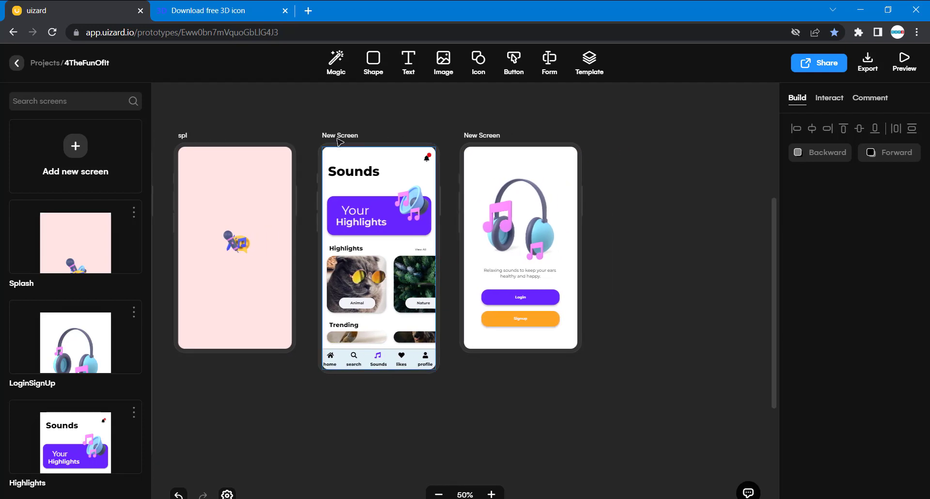
pyautogui.click(340, 136)
pyautogui.hotkey('ctrl', 'd')
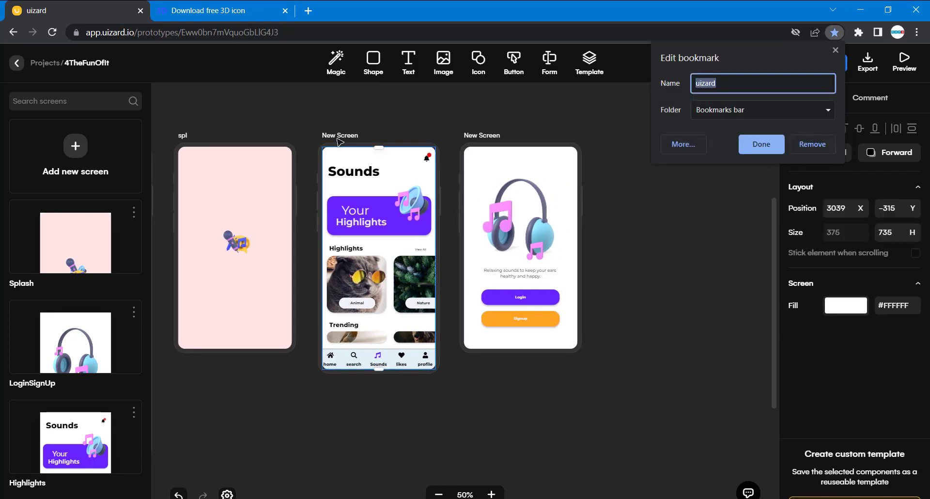
pyautogui.click(775, 145)
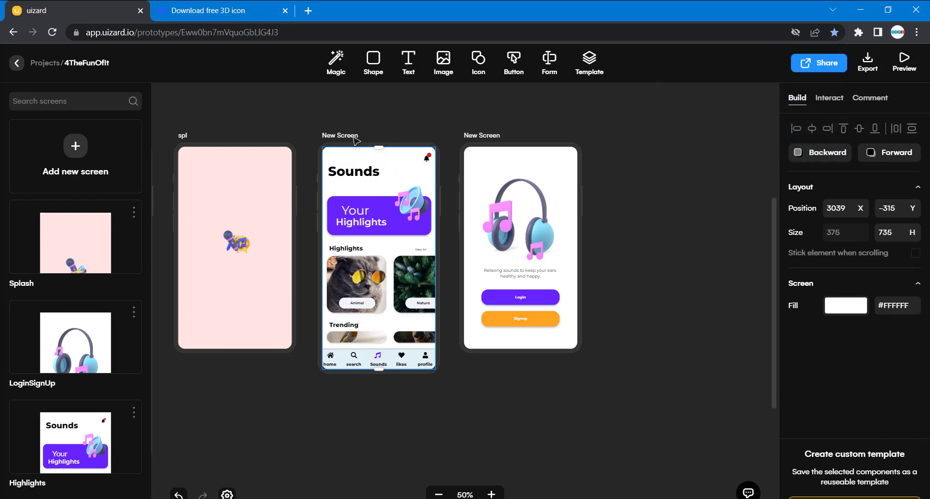
pyautogui.rightClick(356, 140)
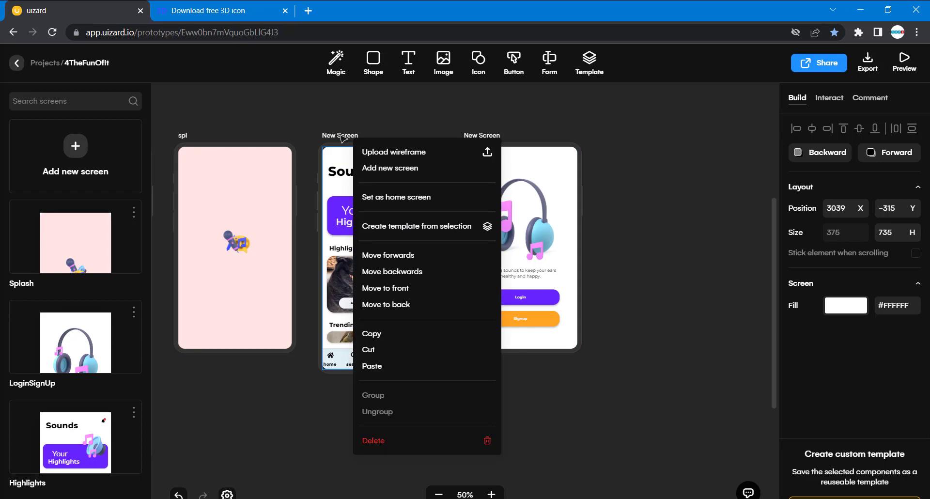
pyautogui.press('Escape')
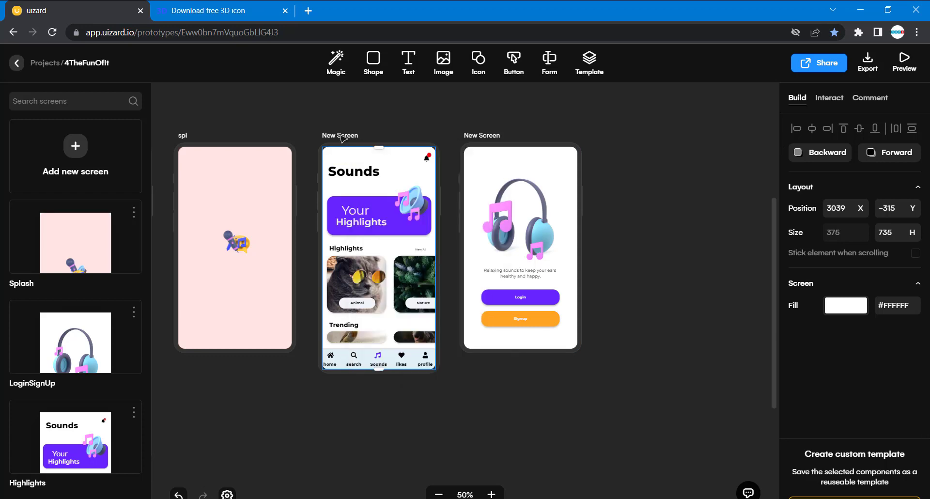
# Step: Duplicate the selected Your Highlights screen and clear the selection
pyautogui.hotkey('ctrl', 'd')
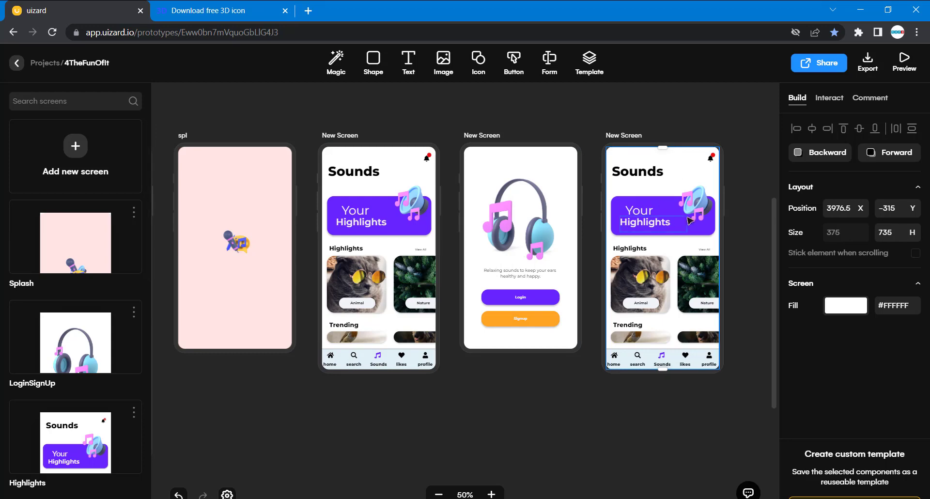
pyautogui.click(733, 229)
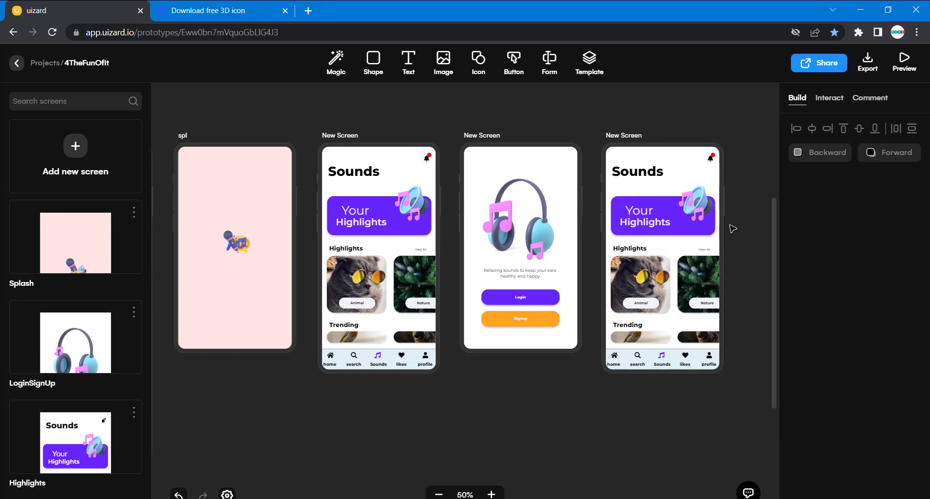
# Step: Set the fill of the Your Highlights banner on the duplicated screen to #FFA423
pyautogui.click(708, 237)
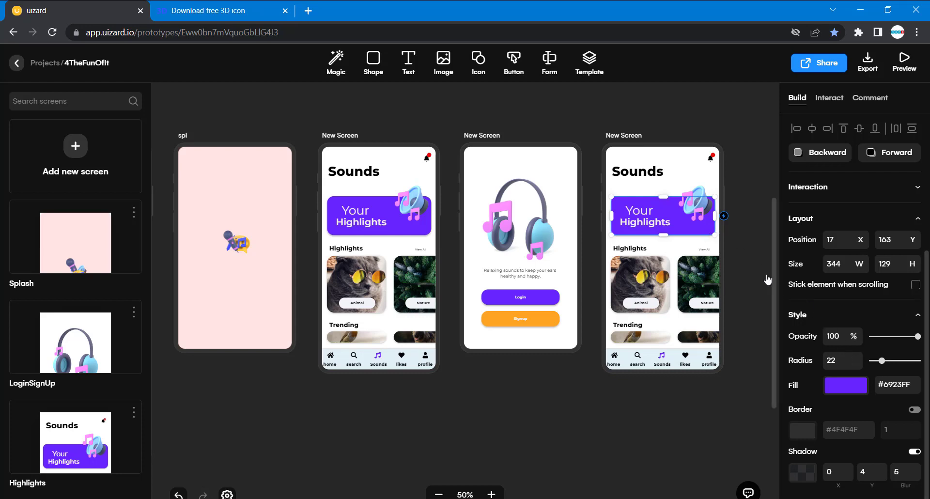
pyautogui.doubleClick(899, 384)
pyautogui.write('FFA423')
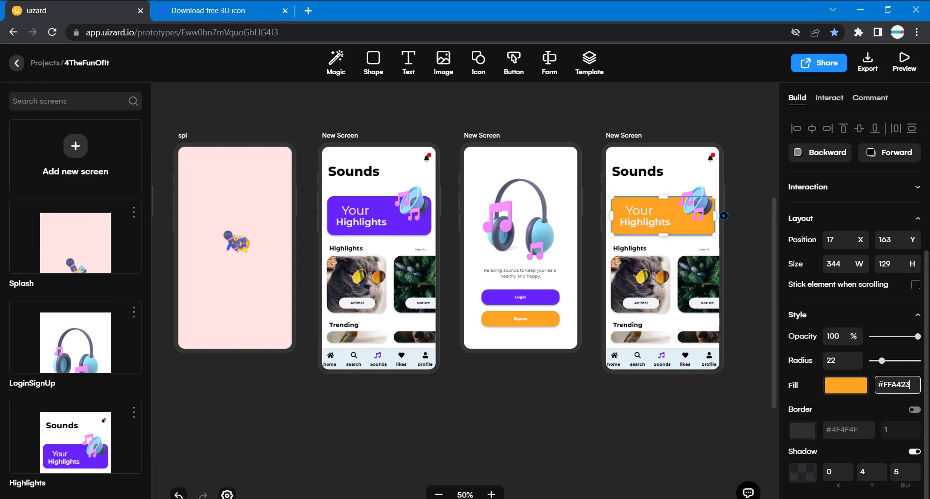
pyautogui.click(717, 431)
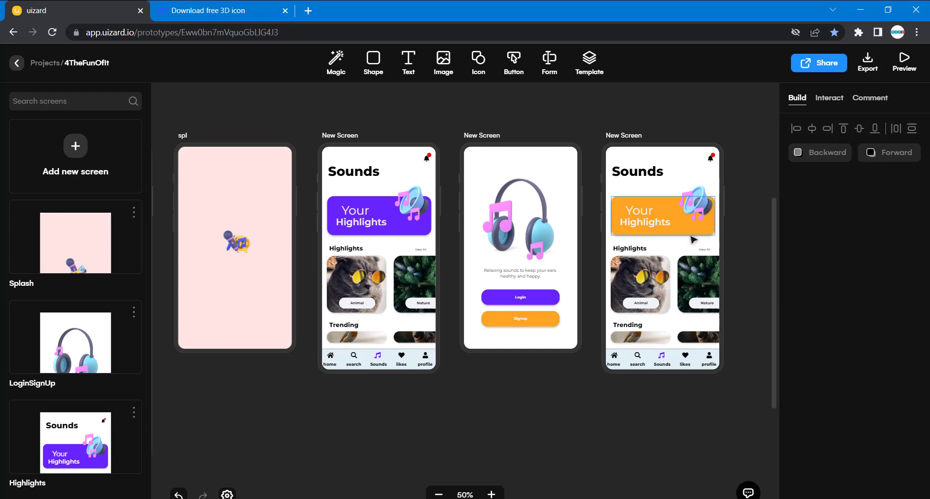
# Step: Delete the blue speaker image from the orange banner, keeping the two pink music notes
pyautogui.click(698, 211)
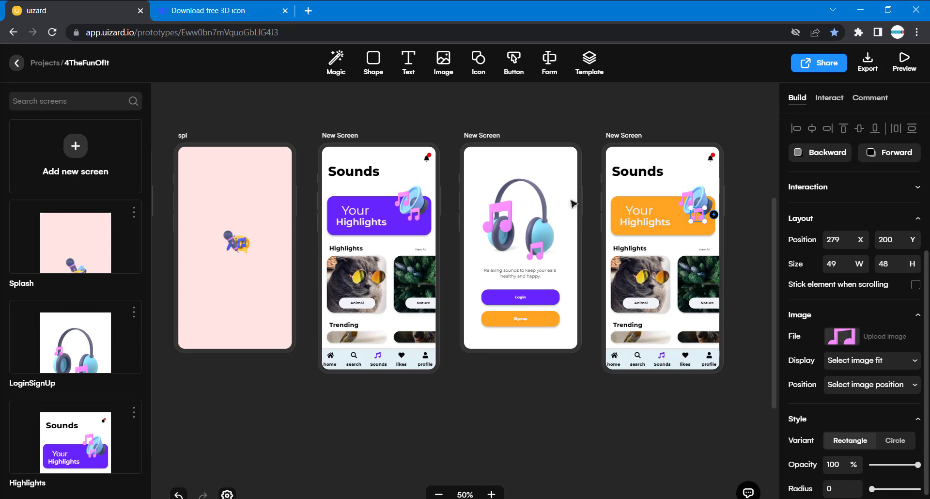
pyautogui.hscroll(-10, 573, 203)
pyautogui.hscroll(5, 573, 204)
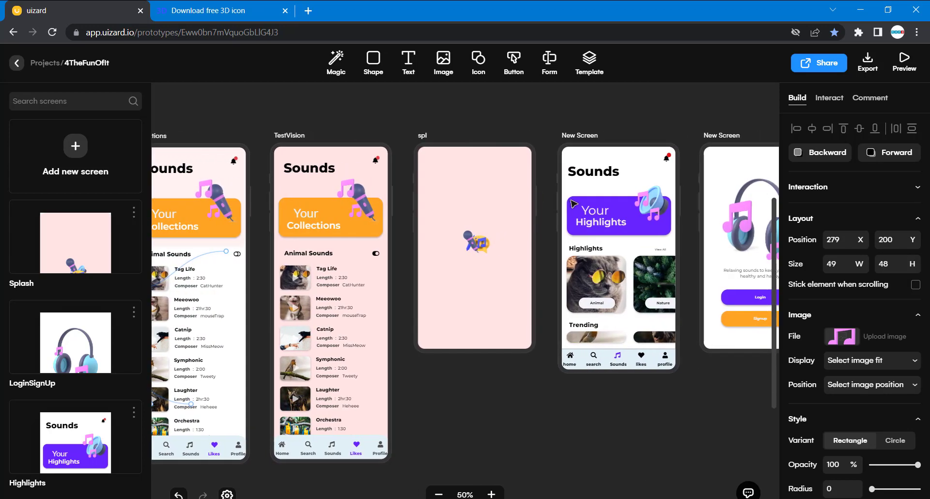
pyautogui.hscroll(7, 574, 203)
pyautogui.click(591, 197)
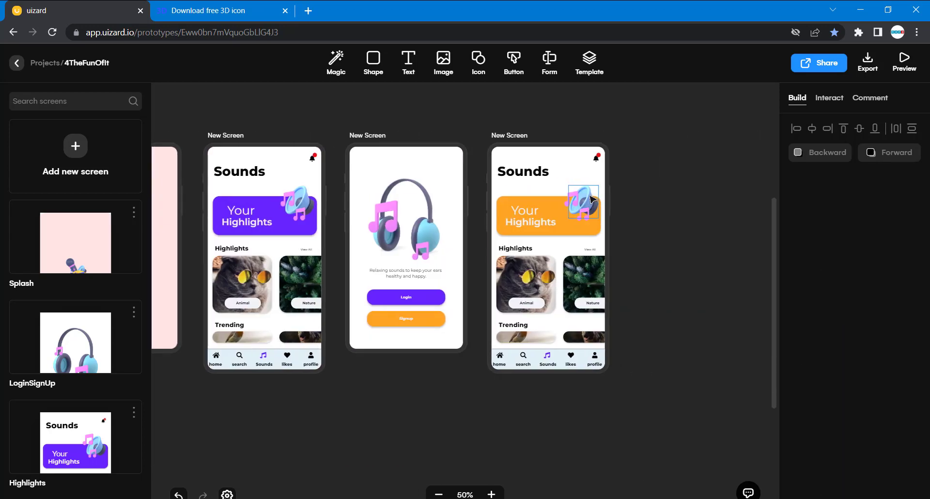
pyautogui.press('Delete')
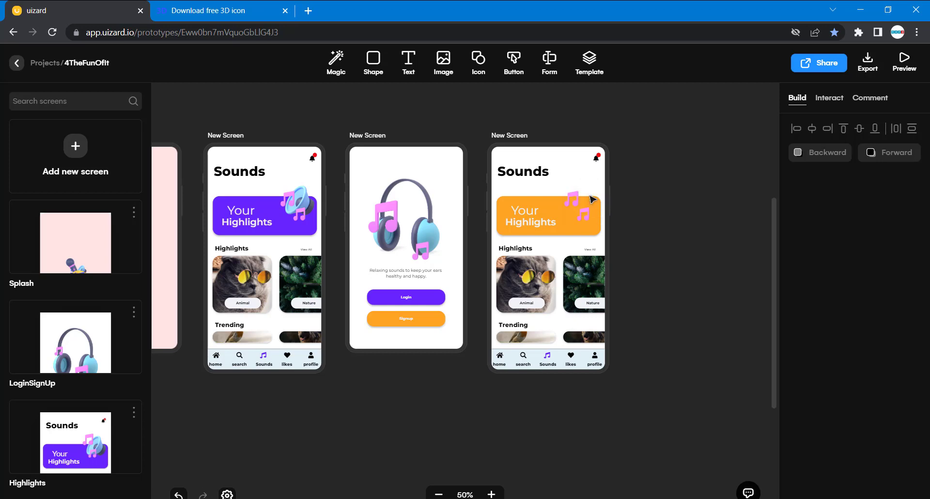
# Step: Insert the uploaded microphone image at the right end of the orange banner, among the music notes
pyautogui.click(441, 72)
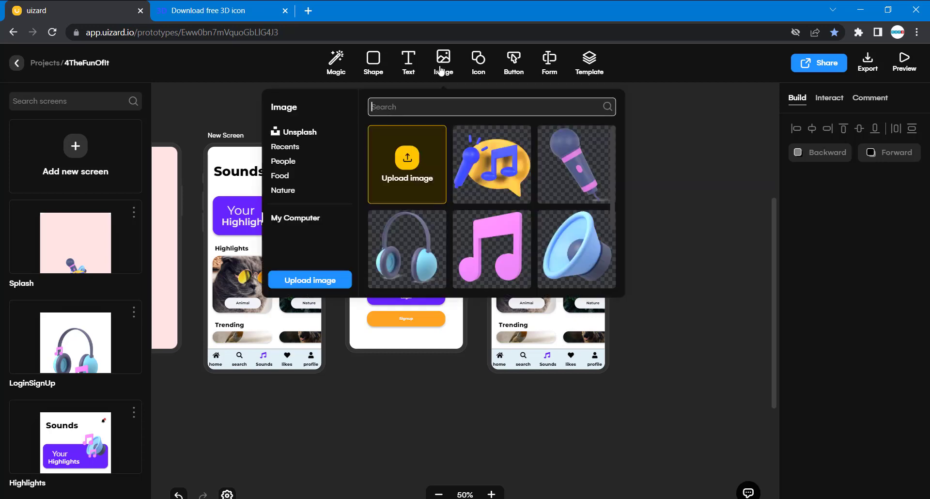
pyautogui.moveTo(571, 162); pyautogui.dragTo(591, 210)
pyautogui.click(645, 241)
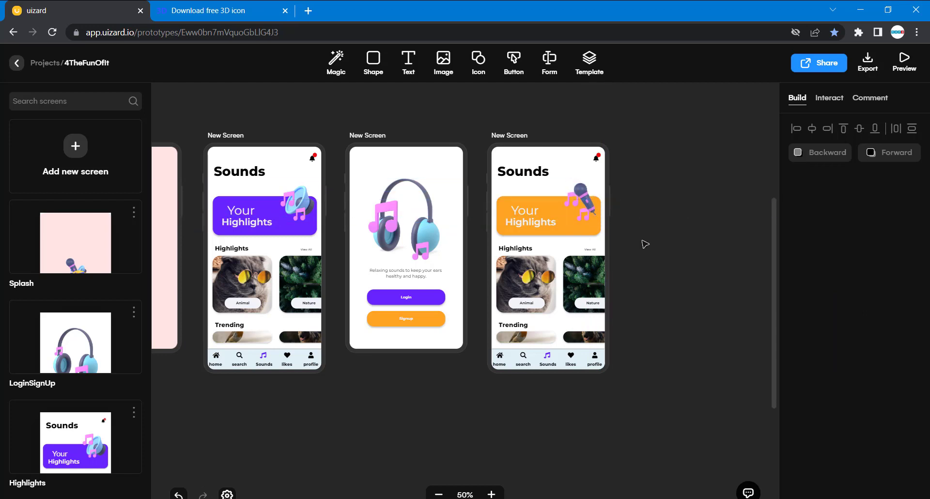
# Step: Bring the upper pink music note on the orange banner to the front of the microphone
pyautogui.click(568, 208)
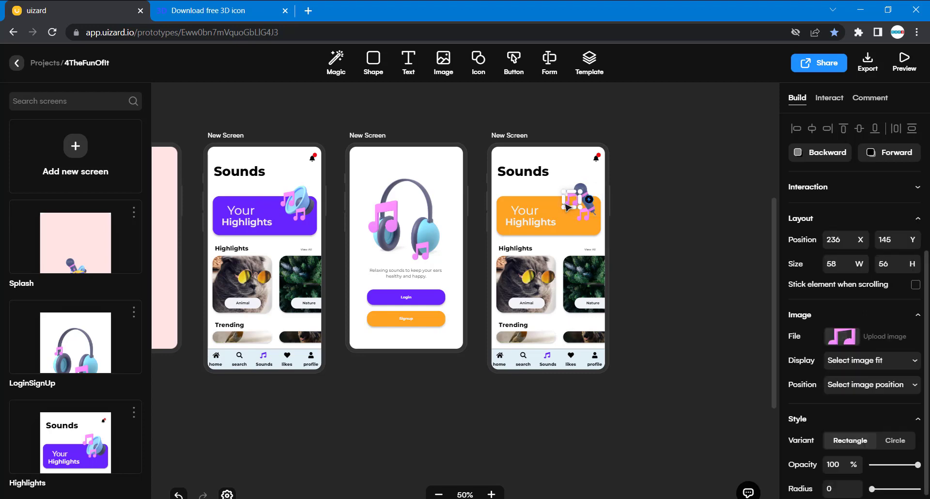
pyautogui.rightClick(565, 204)
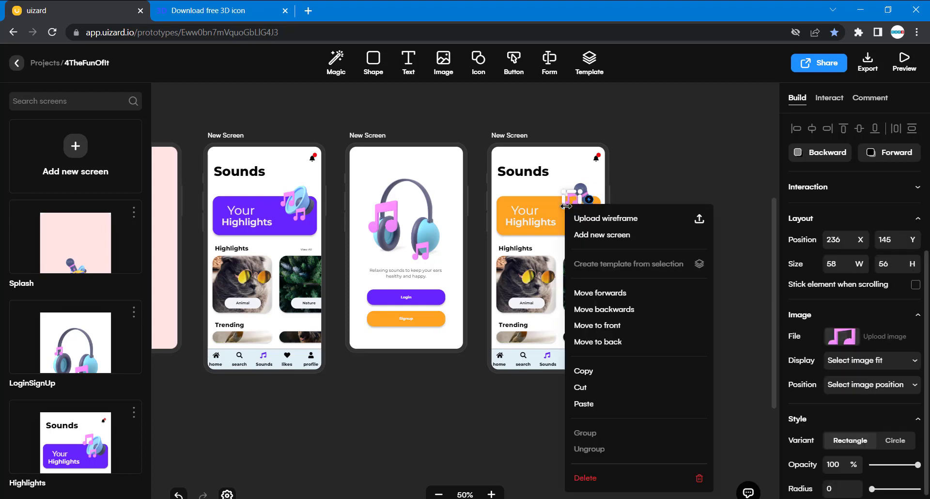
pyautogui.click(625, 325)
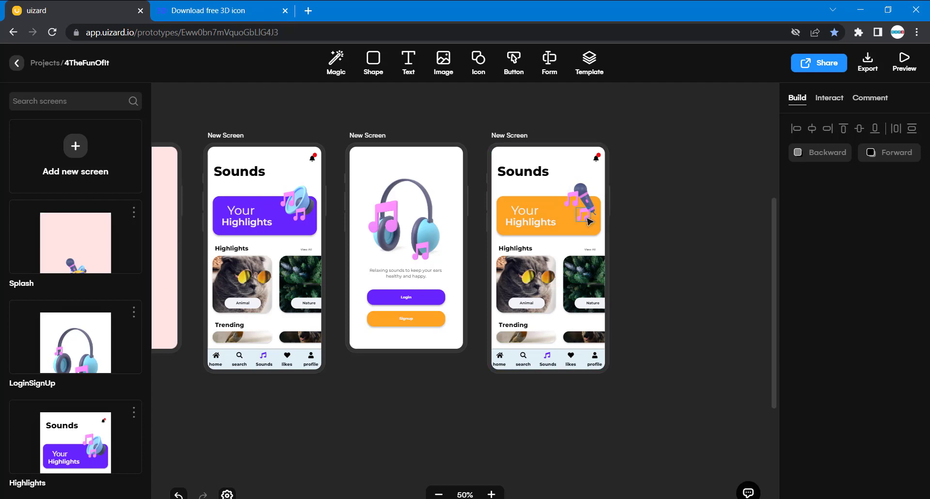
# Step: Replace the word "Highlights" on the orange banner with "Collections"
pyautogui.doubleClick(543, 223)
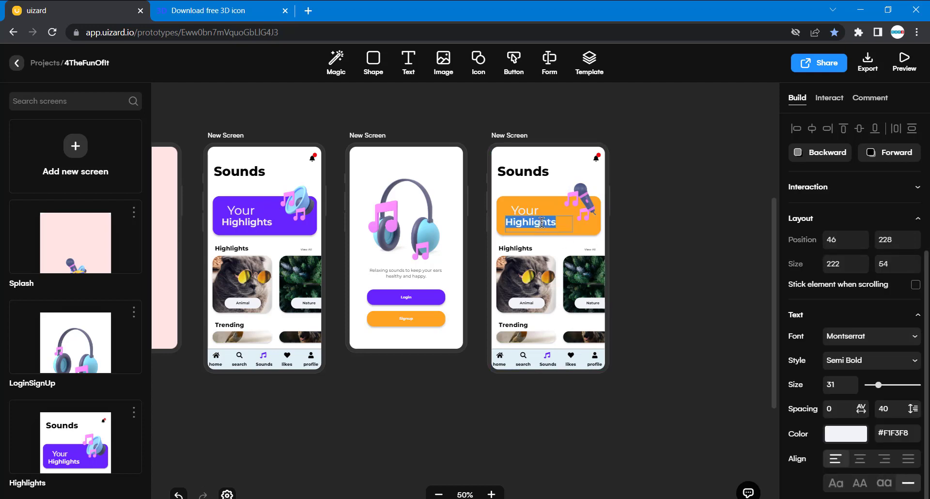
pyautogui.write('Collections')
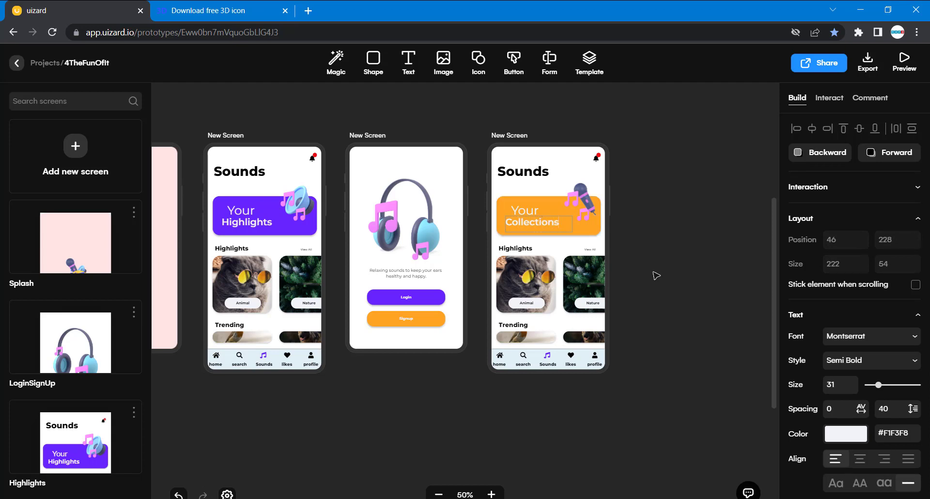
pyautogui.press('Escape')
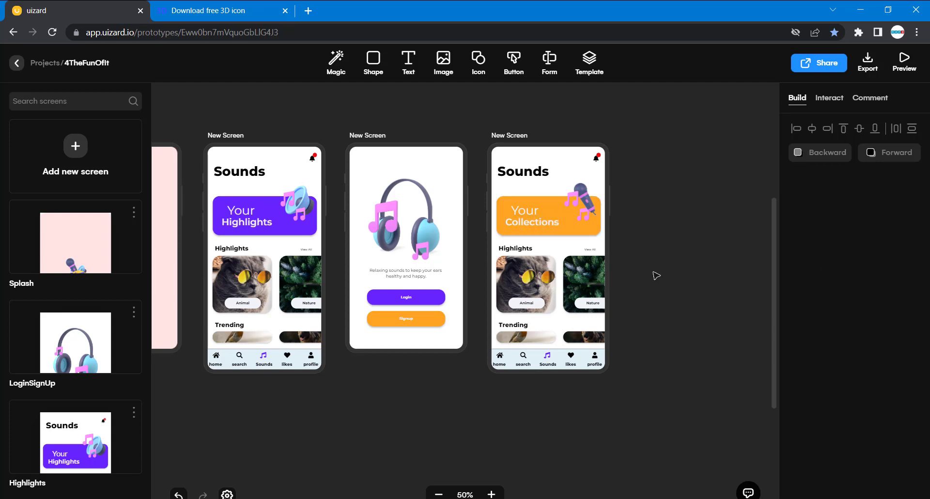
# Step: Extend the Your Collections screen downward to roughly the length of the existing Collections screen, leaving empty space below the navigation bar
pyautogui.hscroll(-7, 656, 275)
pyautogui.hscroll(-3, 656, 275)
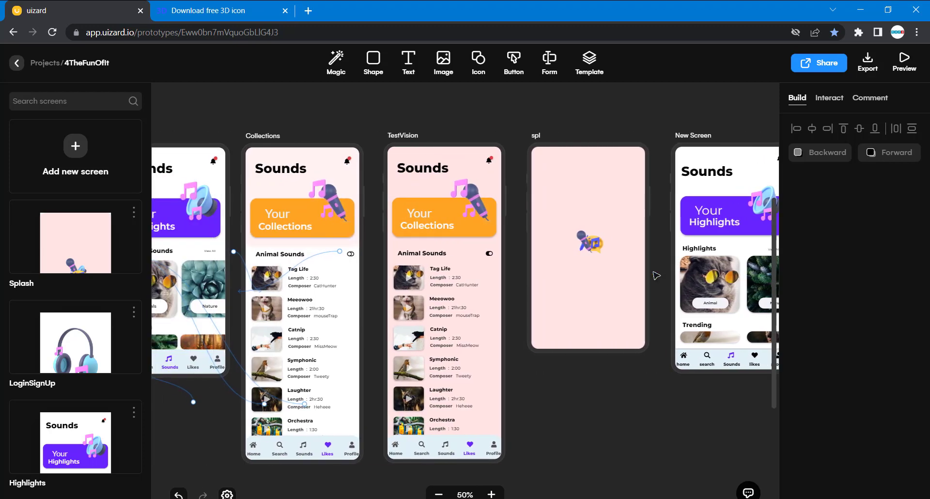
pyautogui.hscroll(1, 656, 276)
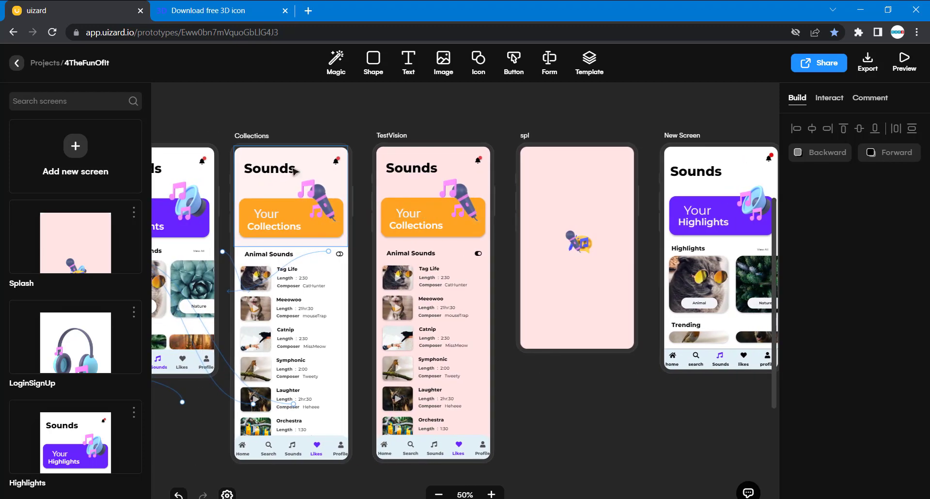
pyautogui.scroll(-3, 669, 377)
pyautogui.hscroll(10, 669, 376)
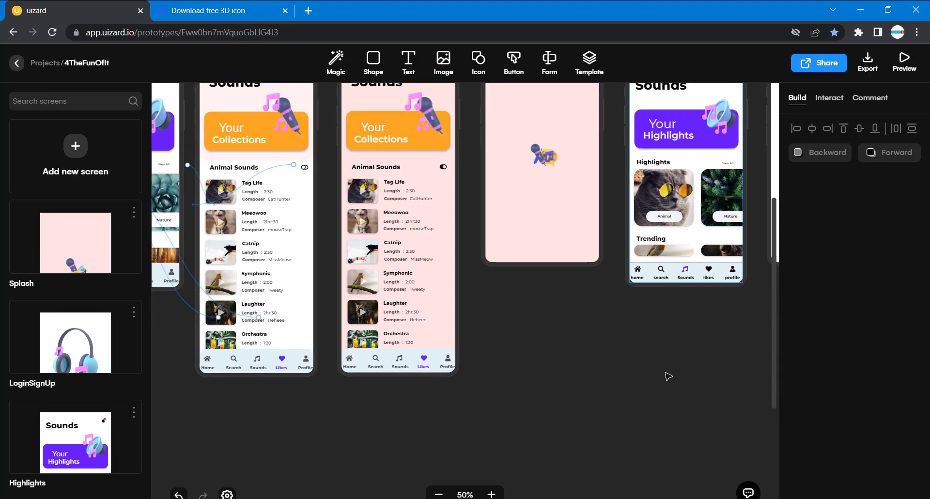
pyautogui.scroll(1, 652, 345)
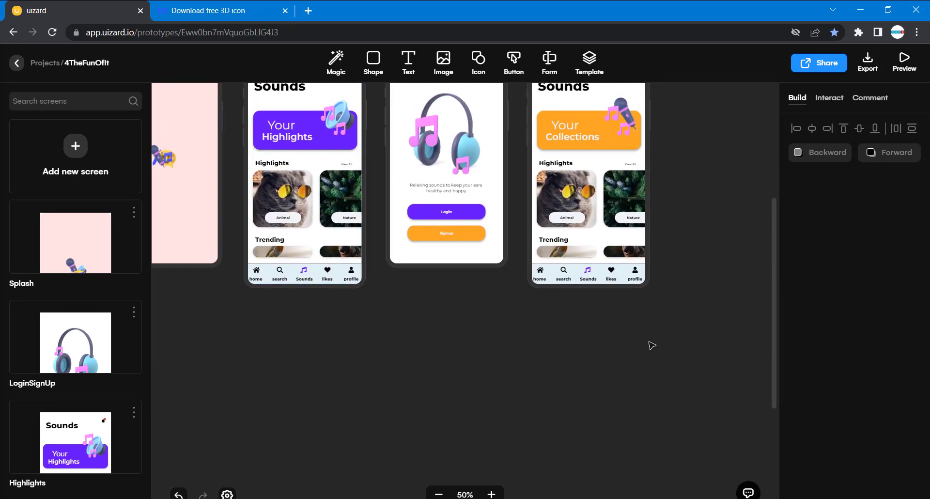
pyautogui.click(600, 286)
pyautogui.moveTo(601, 287); pyautogui.dragTo(607, 373)
pyautogui.click(693, 330)
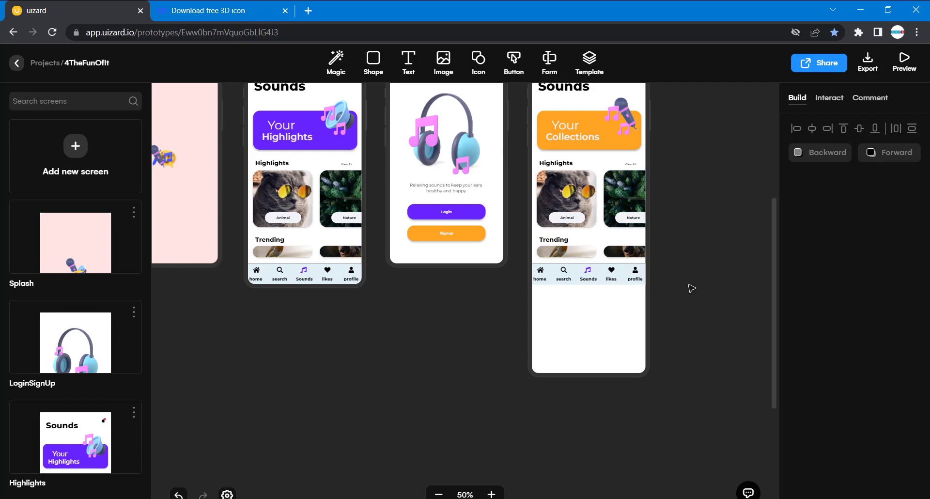
# Step: Move the whole navigation bar with its icons and labels down to vertical position 965, at the bottom of the lengthened screen
pyautogui.moveTo(674, 295); pyautogui.dragTo(519, 266)
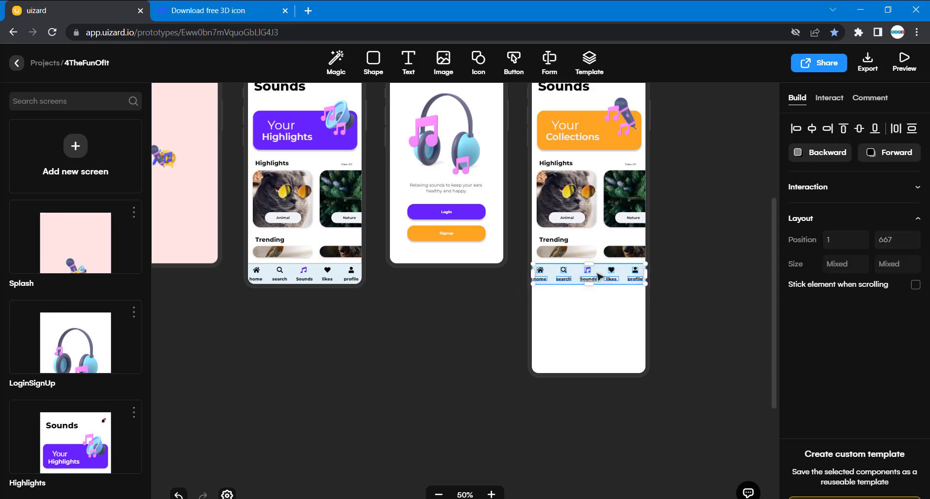
pyautogui.moveTo(602, 284); pyautogui.dragTo(597, 367)
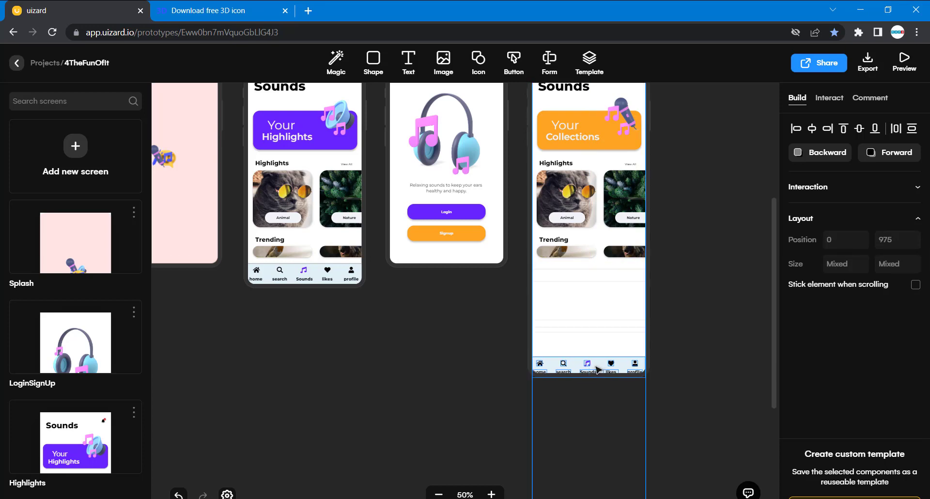
pyautogui.click(644, 412)
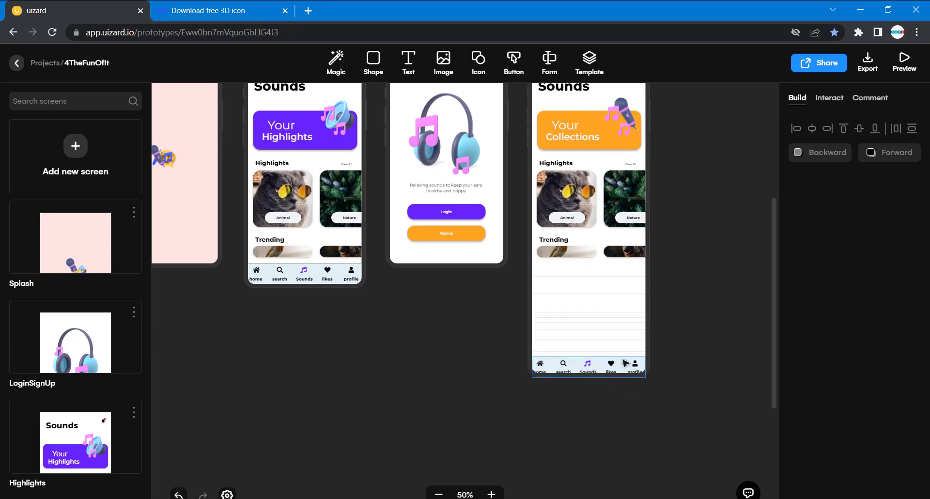
pyautogui.moveTo(695, 400); pyautogui.dragTo(513, 355)
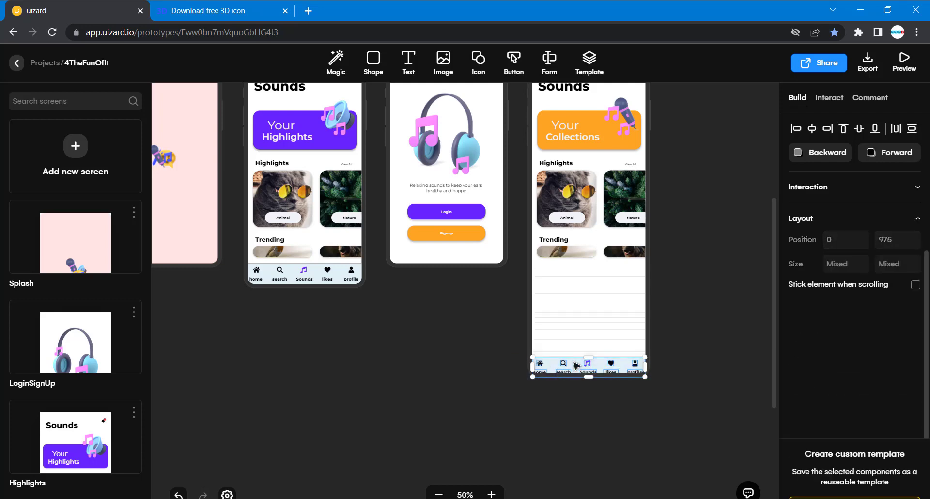
pyautogui.moveTo(612, 363); pyautogui.dragTo(613, 362)
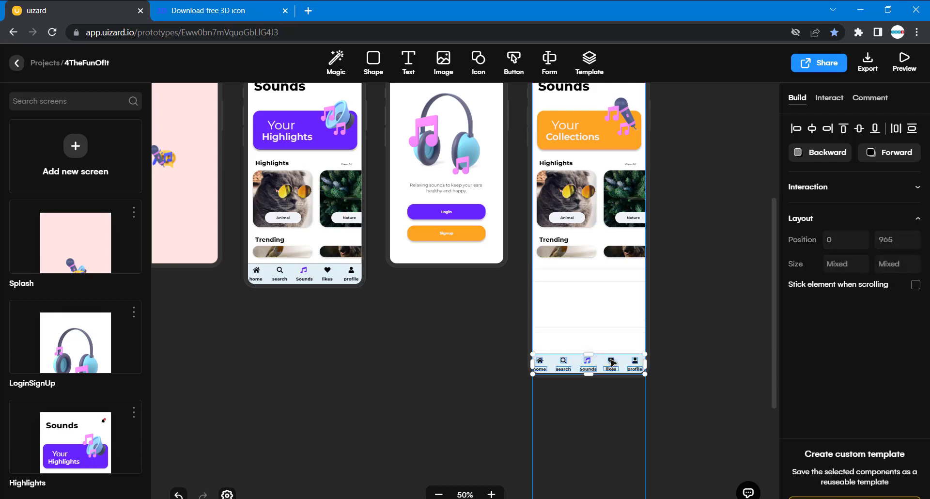
pyautogui.click(691, 407)
# Step: Try recoloring the Sounds music icon in the lengthened screen's navigation bar to #4F4F4F
pyautogui.click(592, 361)
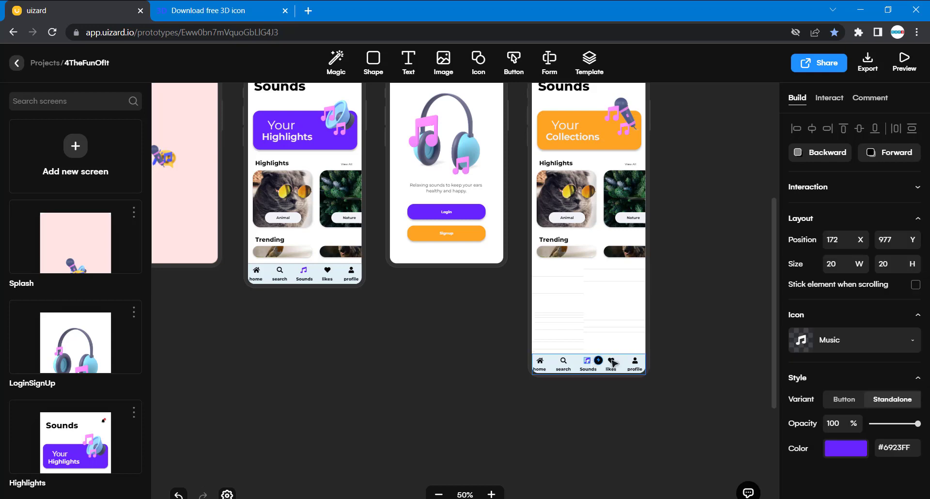
pyautogui.click(835, 448)
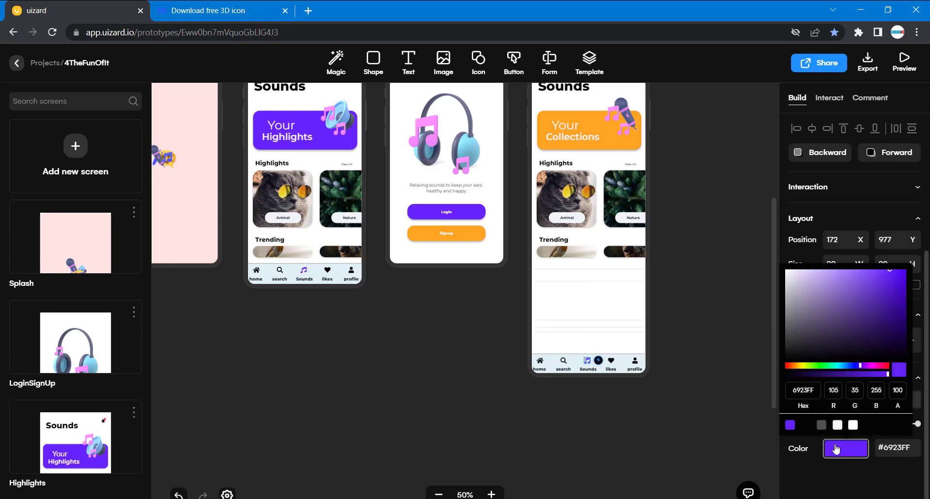
pyautogui.click(821, 426)
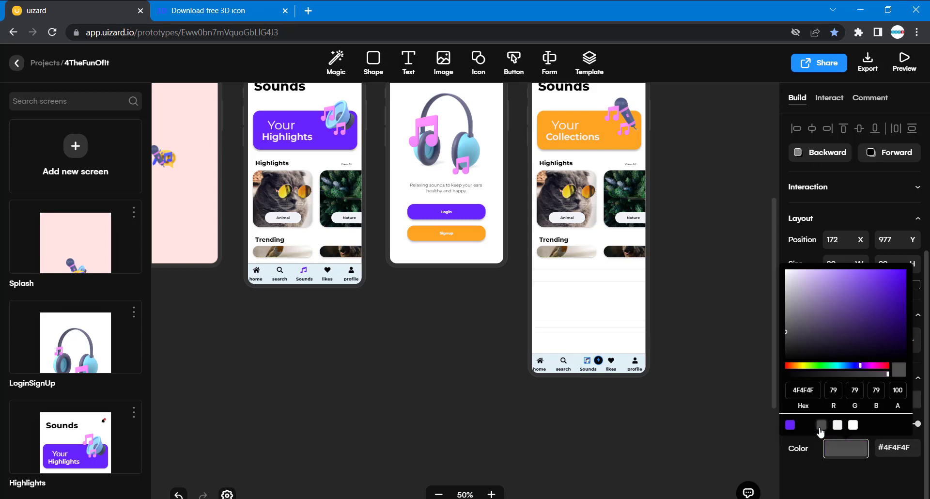
pyautogui.click(684, 412)
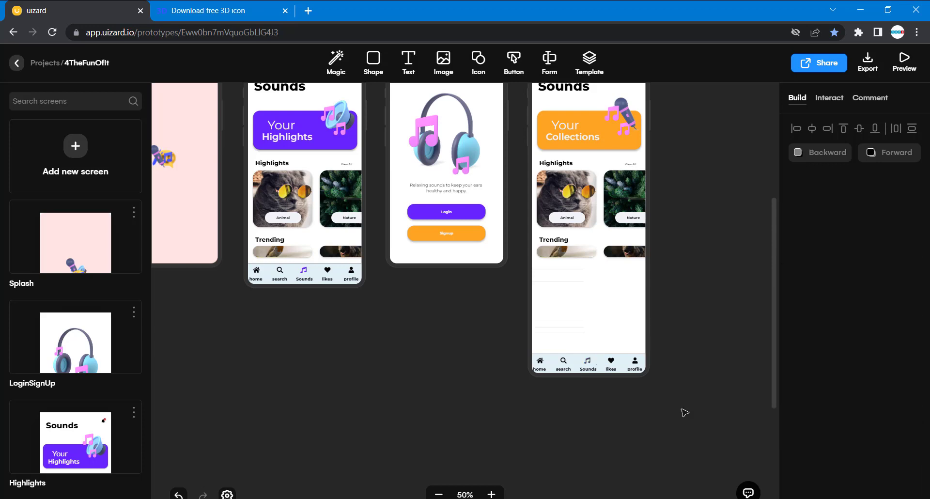
# Step: Undo the gray recoloring of the Sounds music icon and clear the selection
pyautogui.click(590, 364)
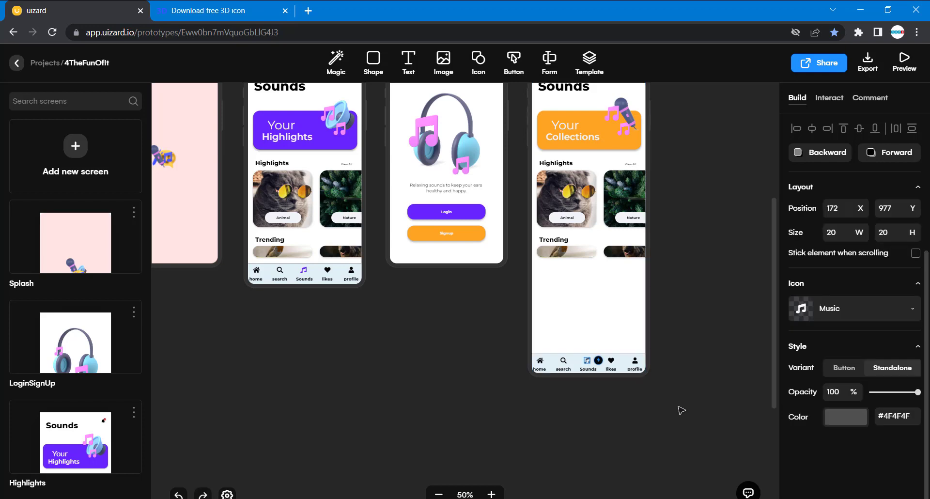
pyautogui.hotkey('ctrl', 'z')
pyautogui.click(627, 407)
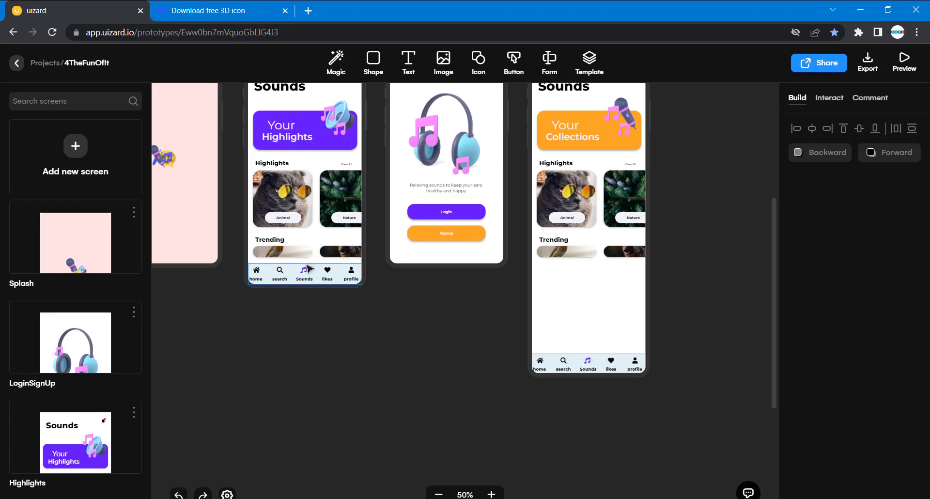
# Step: Copy the hex fill color code of the Login button on the headphones screen
pyautogui.click(447, 212)
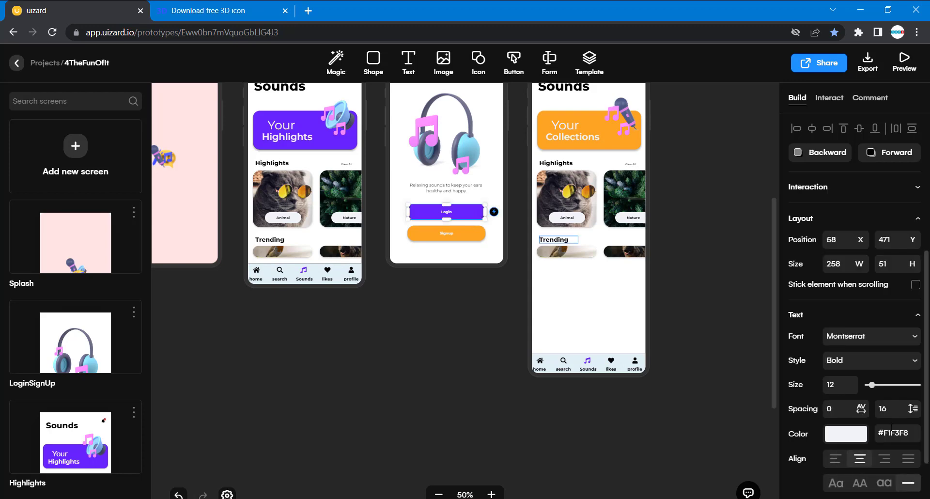
pyautogui.scroll(-5, 889, 385)
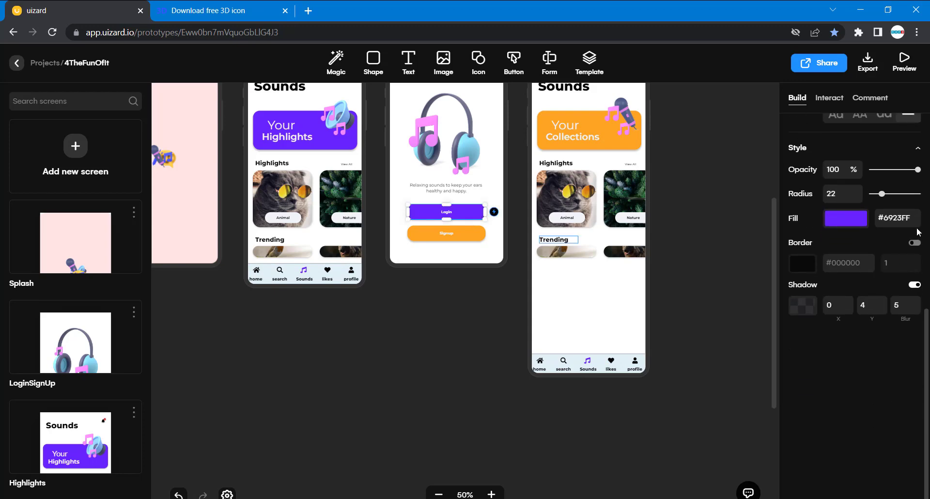
pyautogui.moveTo(914, 222); pyautogui.dragTo(876, 222)
pyautogui.hotkey('ctrl', 'c')
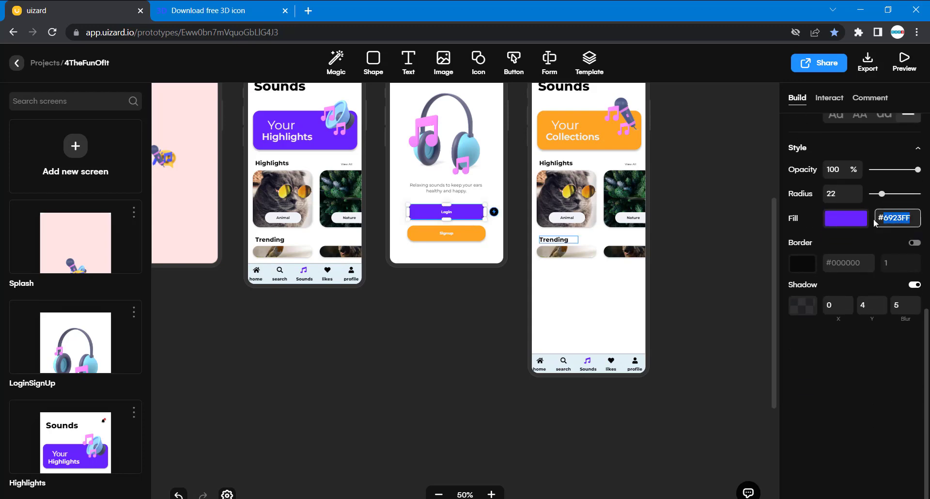
pyautogui.click(741, 327)
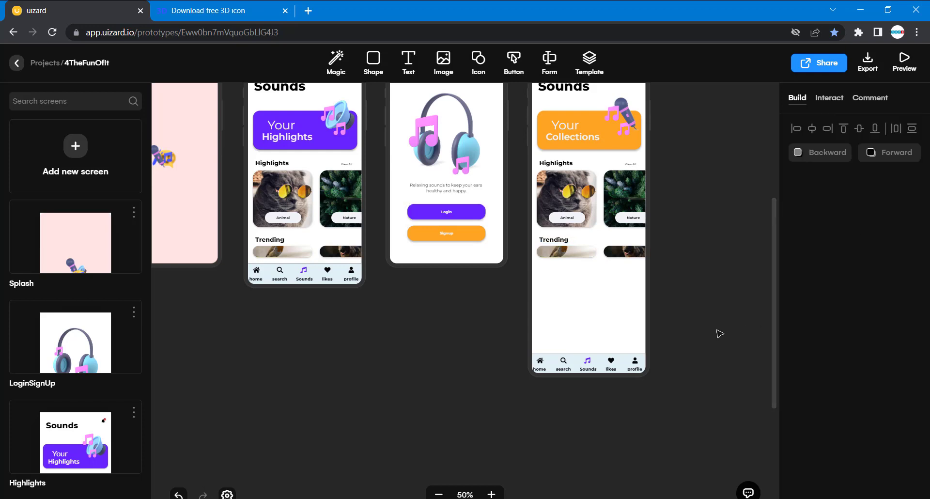
# Step: Recolor the likes heart icon in the Your Collections screen's navigation bar to #6923FF
pyautogui.click(612, 362)
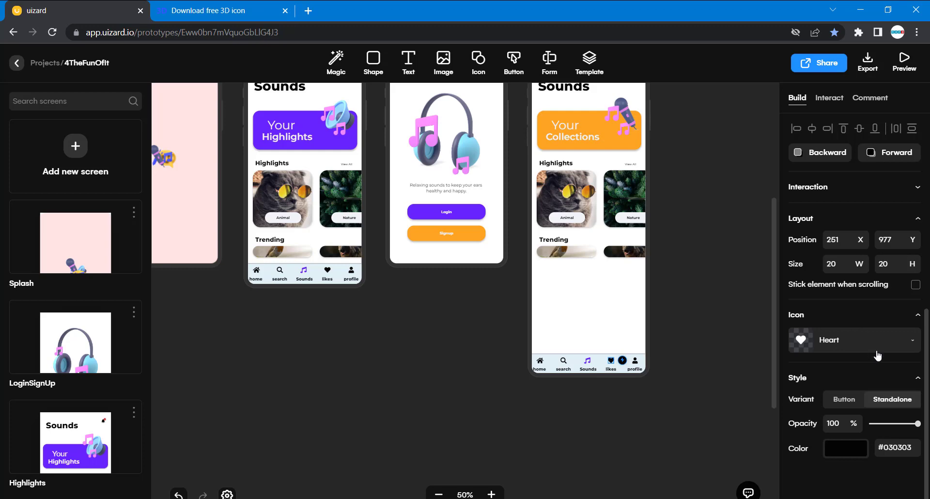
pyautogui.scroll(-3, 877, 355)
pyautogui.click(916, 312)
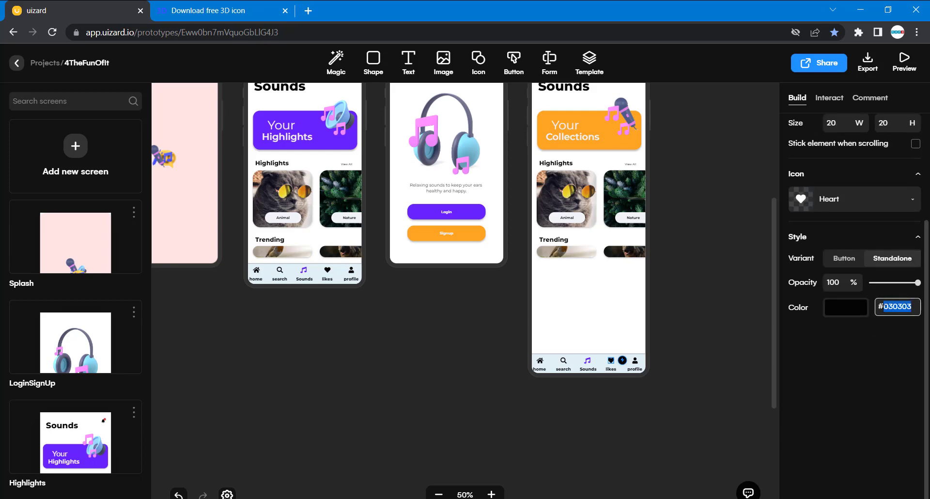
pyautogui.hotkey('ctrl', 'v')
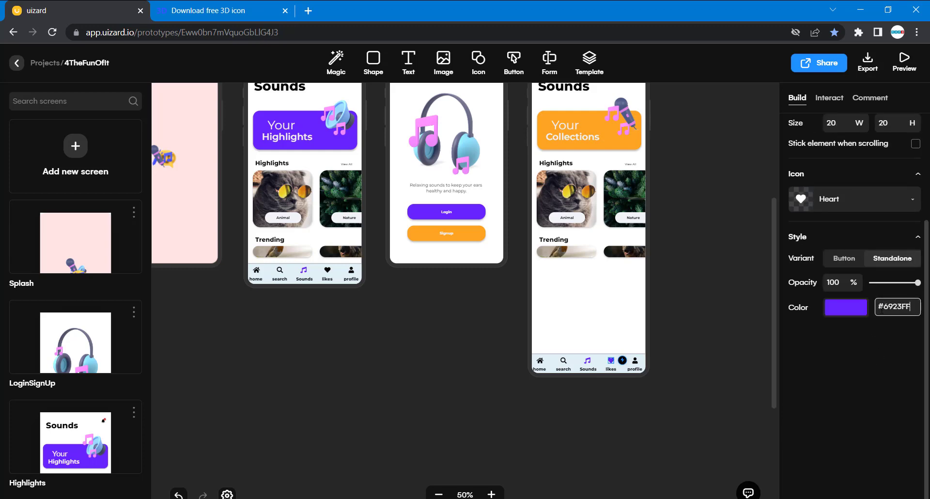
pyautogui.click(738, 357)
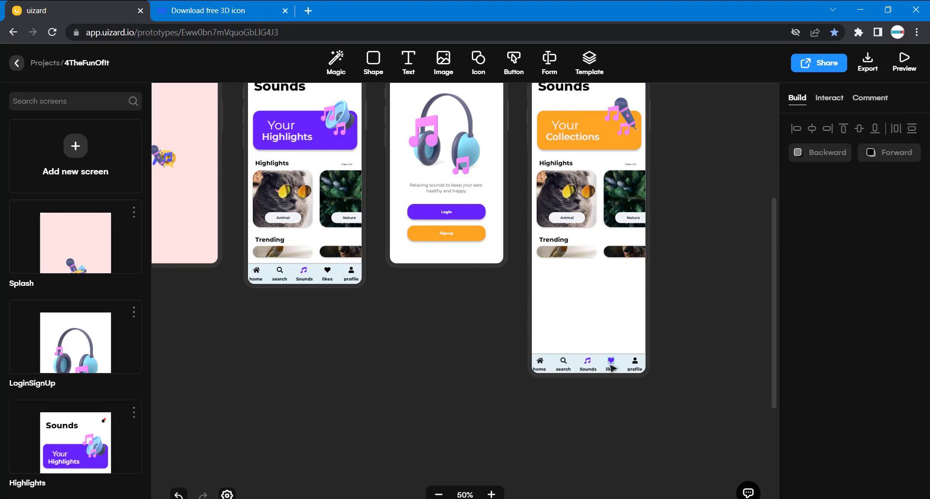
# Step: Recolor the Sounds music icon in the Your Collections screen's navigation bar to black
pyautogui.click(589, 360)
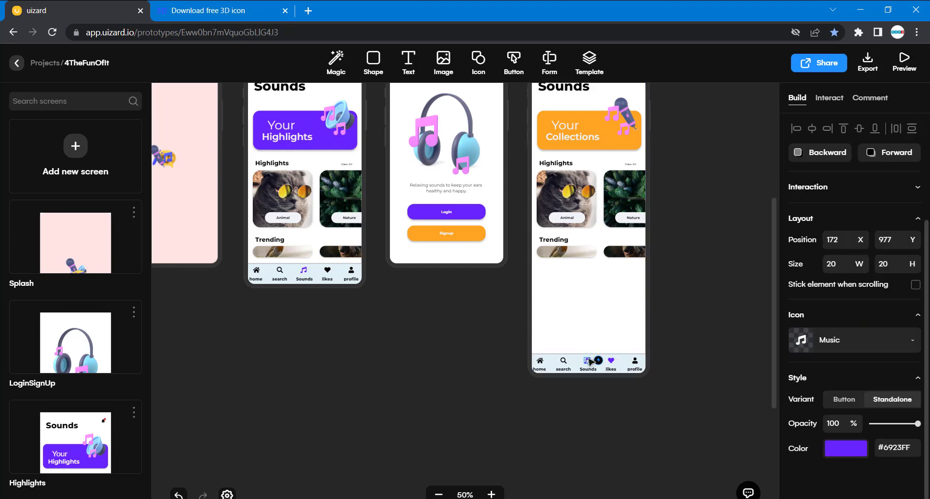
pyautogui.click(834, 450)
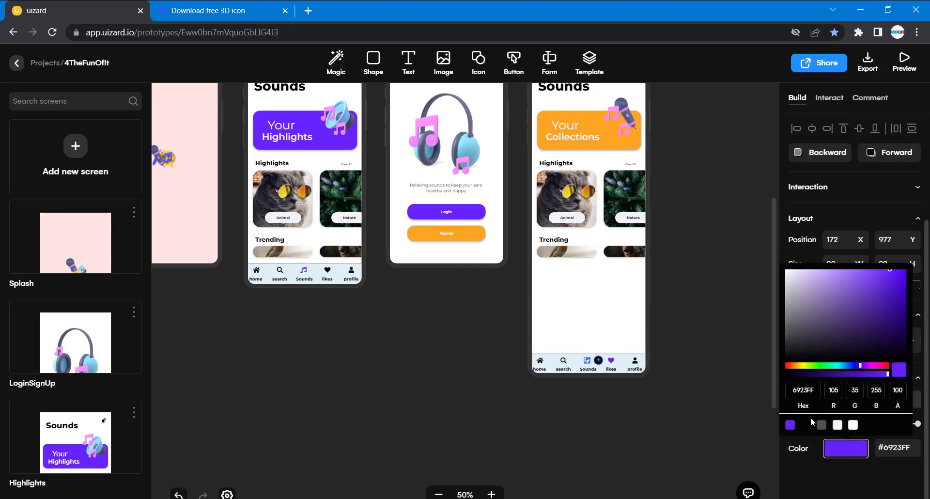
pyautogui.click(807, 426)
pyautogui.click(673, 405)
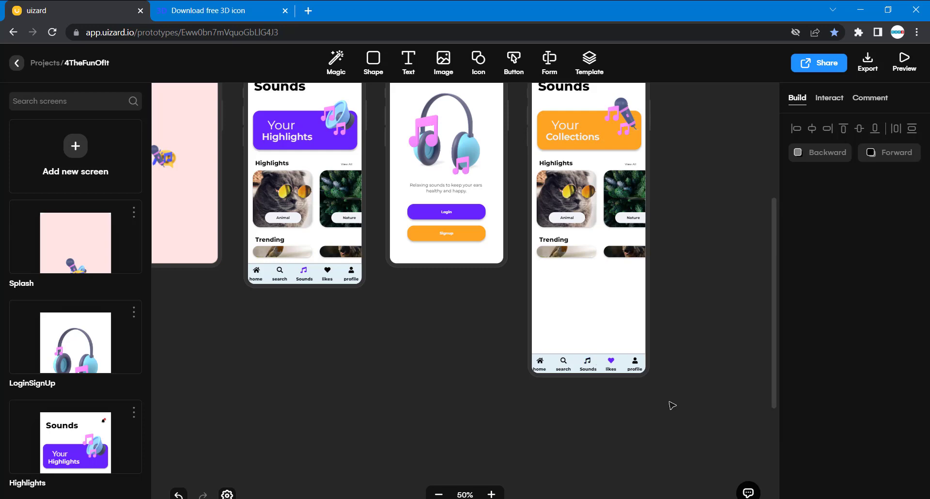
pyautogui.scroll(1, 673, 406)
pyautogui.hscroll(1, 673, 406)
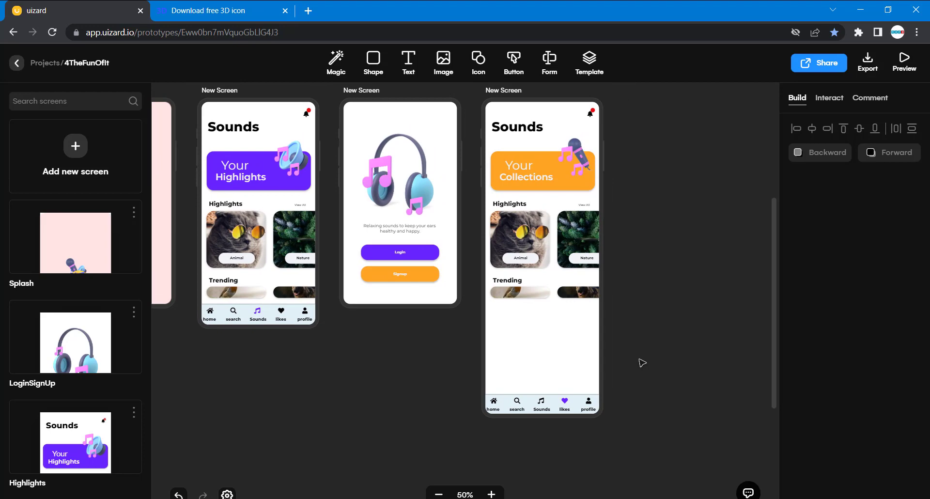
pyautogui.moveTo(648, 339); pyautogui.dragTo(499, 205)
pyautogui.press('Delete')
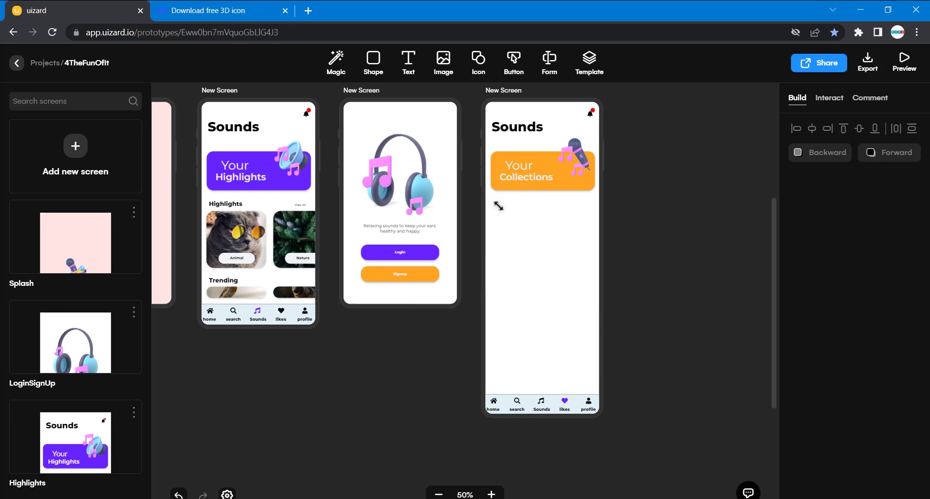
pyautogui.hscroll(-8, 498, 206)
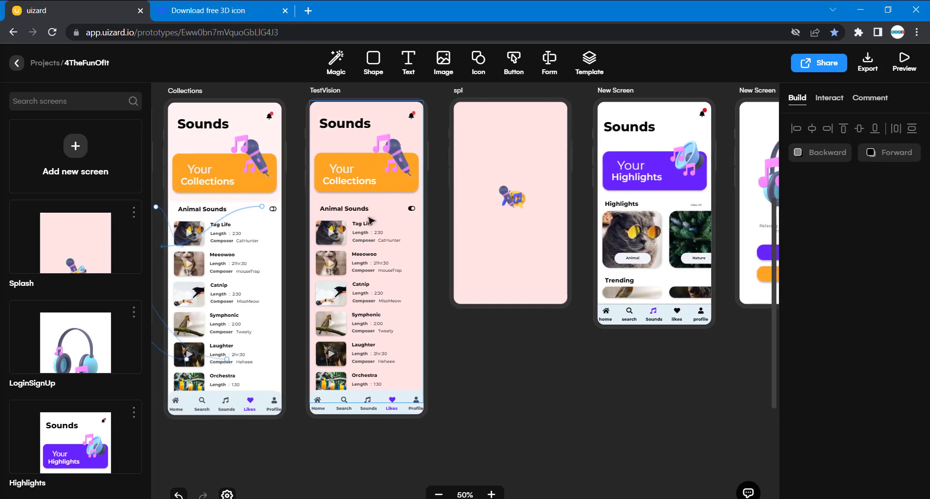
pyautogui.hscroll(7, 610, 395)
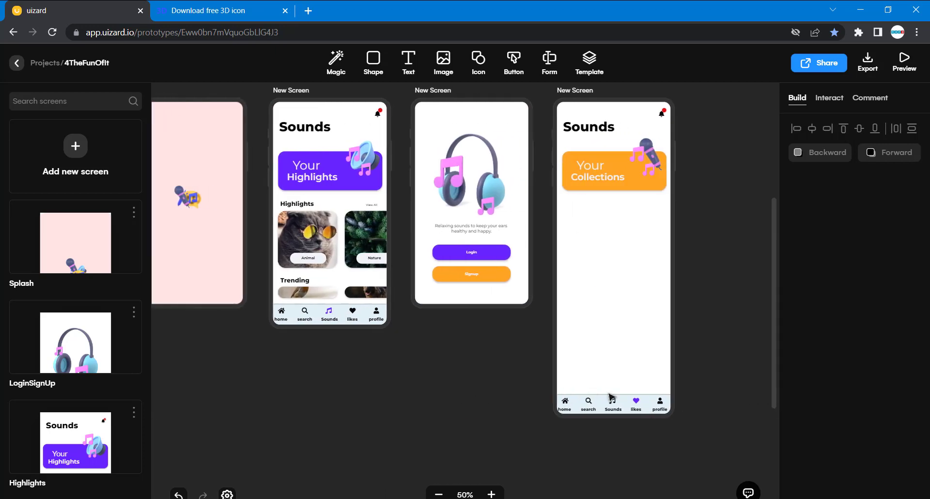
pyautogui.hotkey('ctrl', 'z')
pyautogui.click(753, 332)
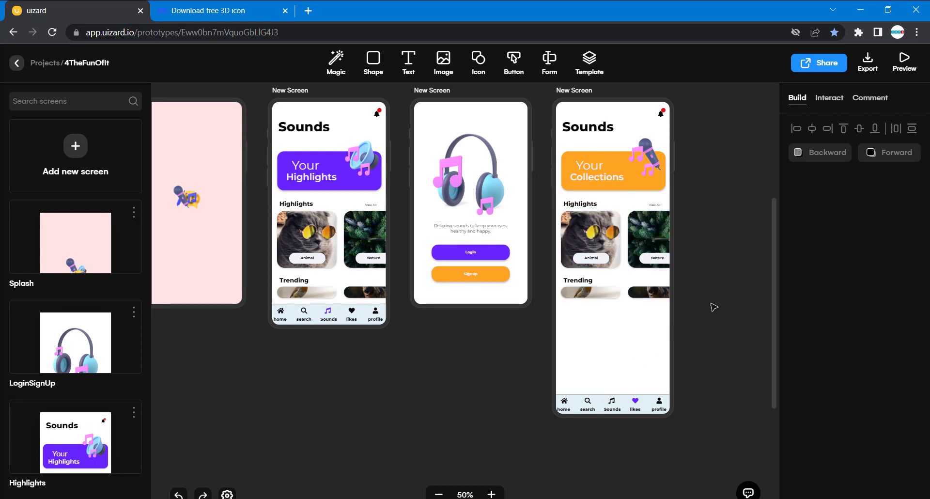
# Step: Delete the cards and Trending section from the Your Collections screen and change its Highlights heading to "Animal Sounds"
pyautogui.moveTo(713, 307); pyautogui.dragTo(562, 214)
pyautogui.press('Delete')
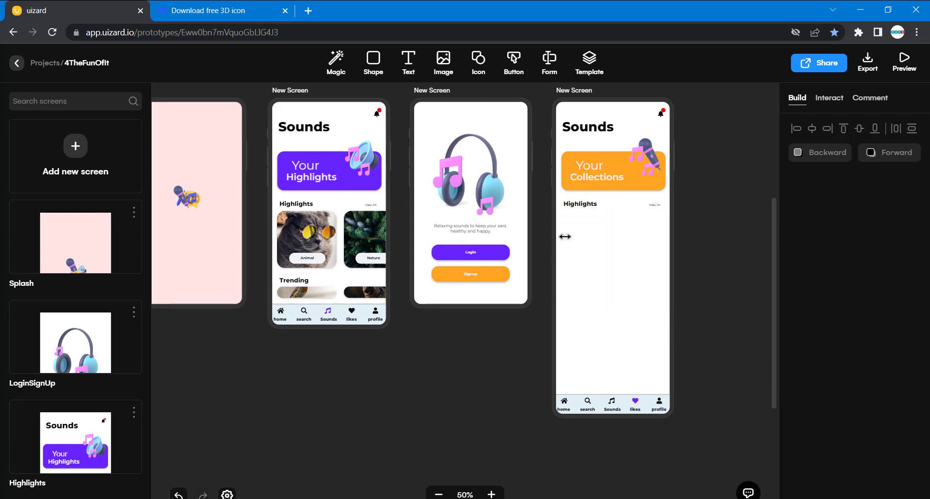
pyautogui.hscroll(-8, 565, 237)
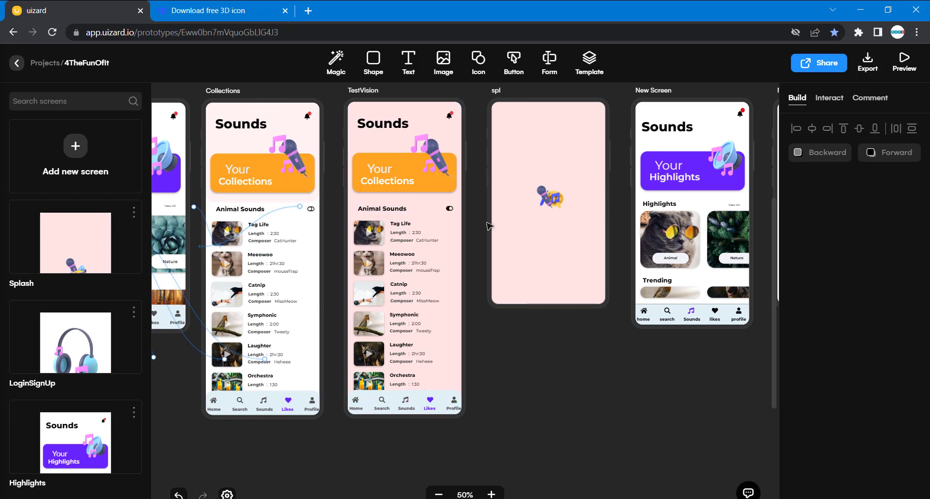
pyautogui.hscroll(10, 502, 207)
pyautogui.click(502, 207)
pyautogui.doubleClick(502, 204)
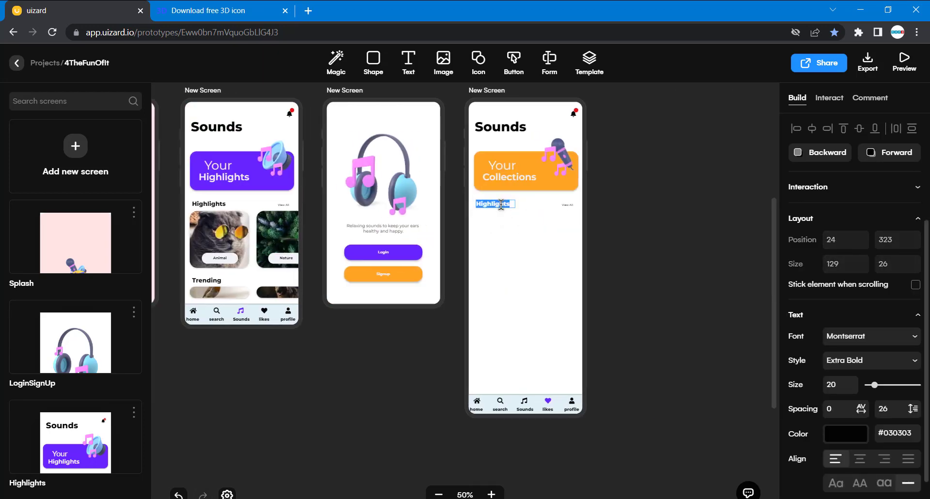
pyautogui.write('Anim')
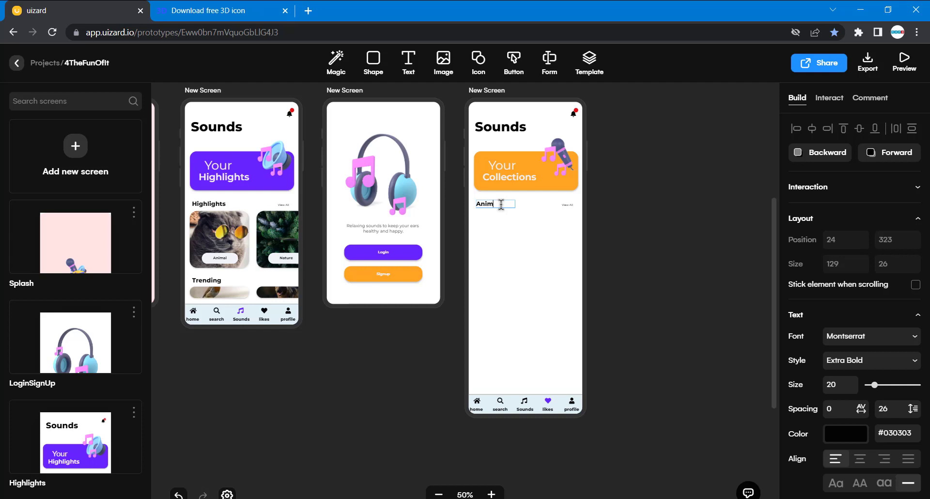
pyautogui.write('al Sounds')
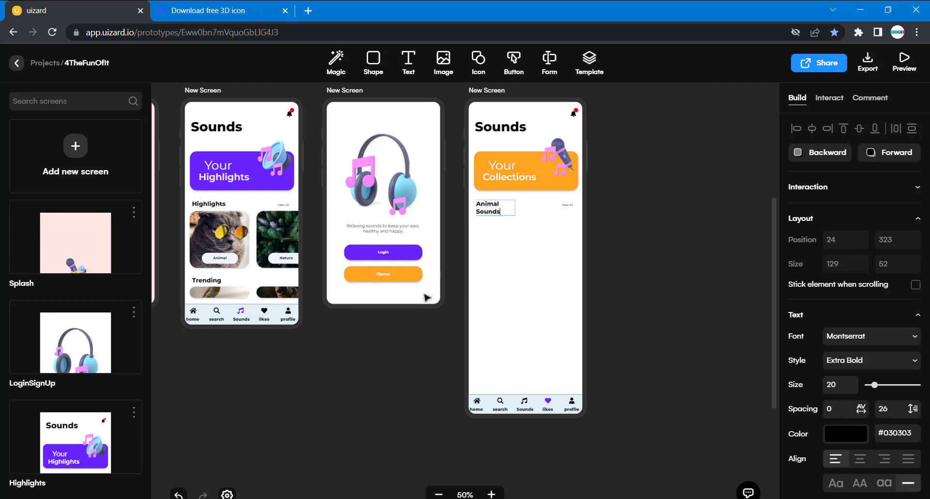
pyautogui.hscroll(-7, 415, 318)
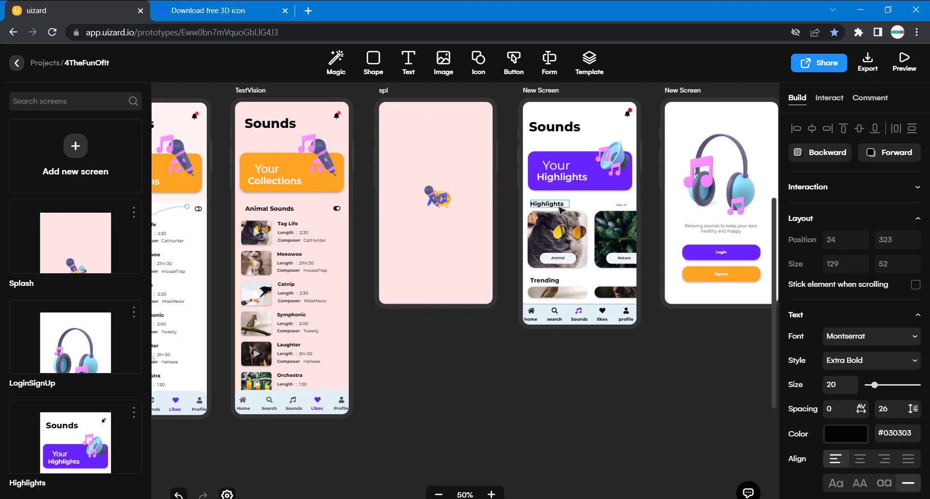
pyautogui.click(263, 209)
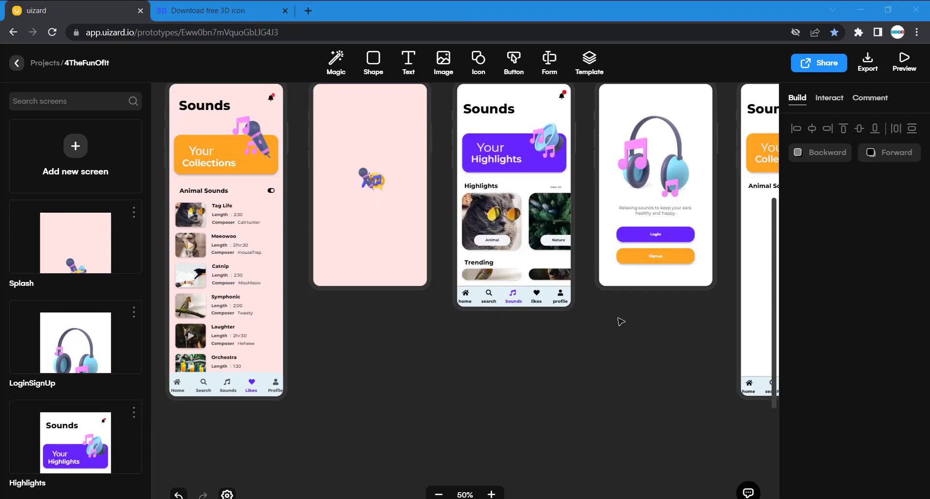
# Step: Delete the small View All label beside the Animal Sounds heading
pyautogui.hscroll(5, 620, 322)
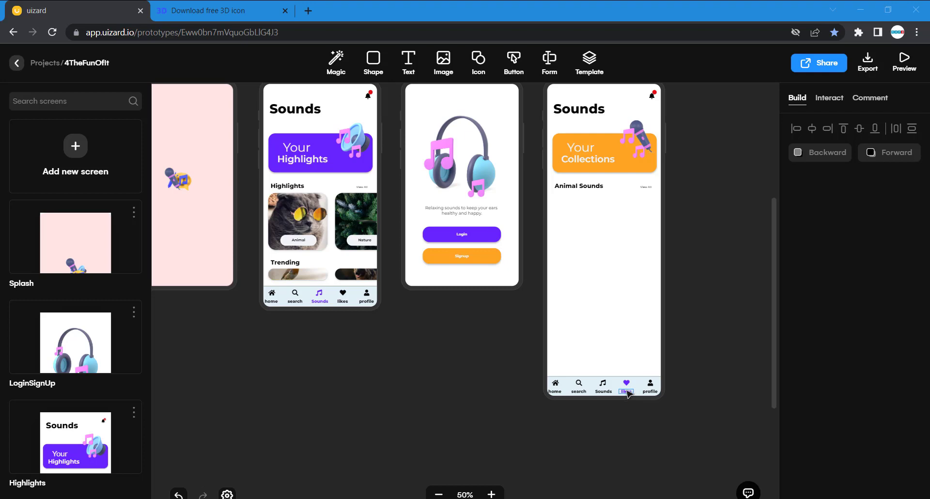
pyautogui.click(646, 189)
pyautogui.press('Delete')
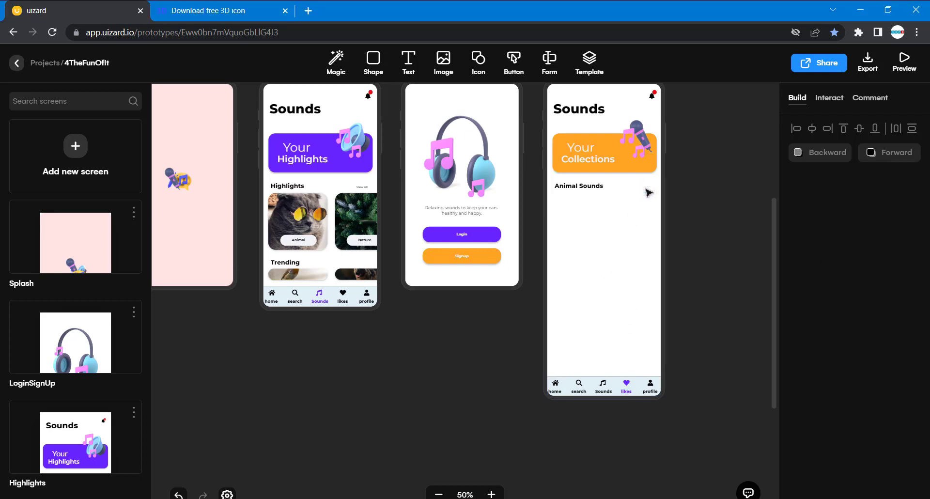
# Step: Place the "Item list with visuals" template below the Animal Sounds heading and delete its number labels 01 to 05
pyautogui.click(595, 70)
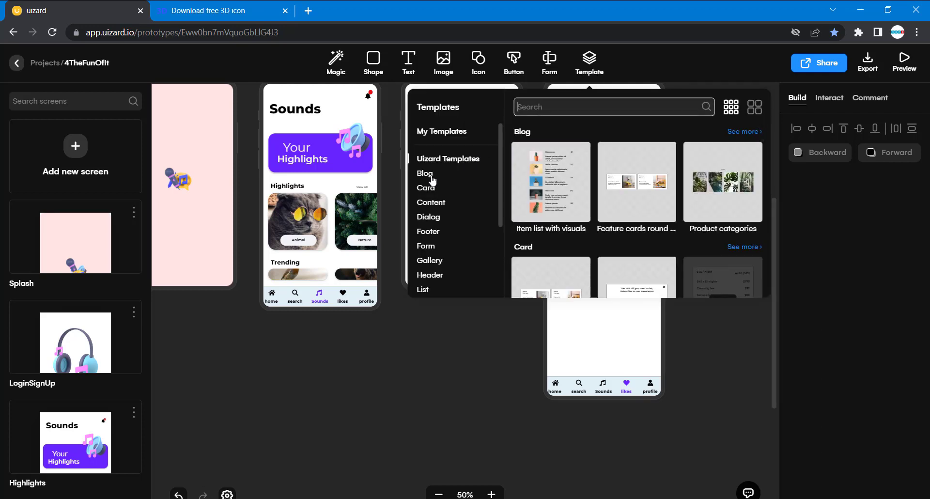
pyautogui.click(553, 182)
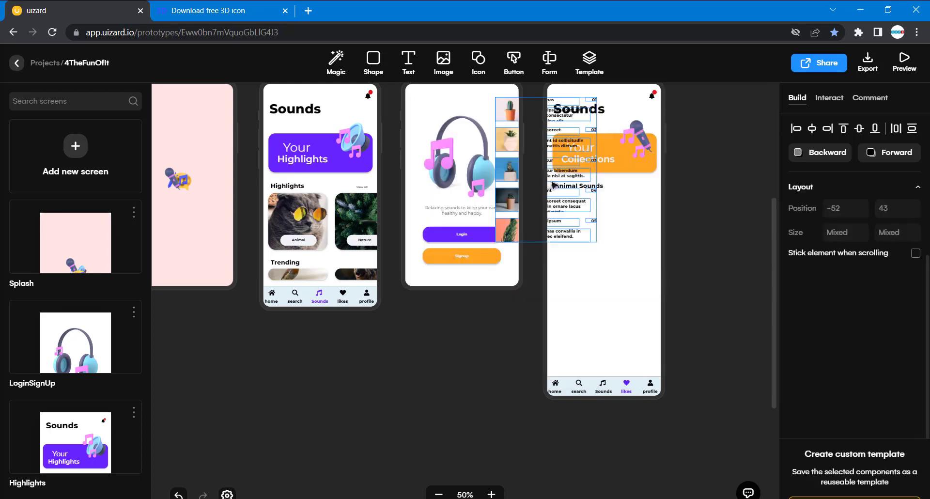
pyautogui.moveTo(554, 185); pyautogui.dragTo(607, 272)
pyautogui.click(727, 289)
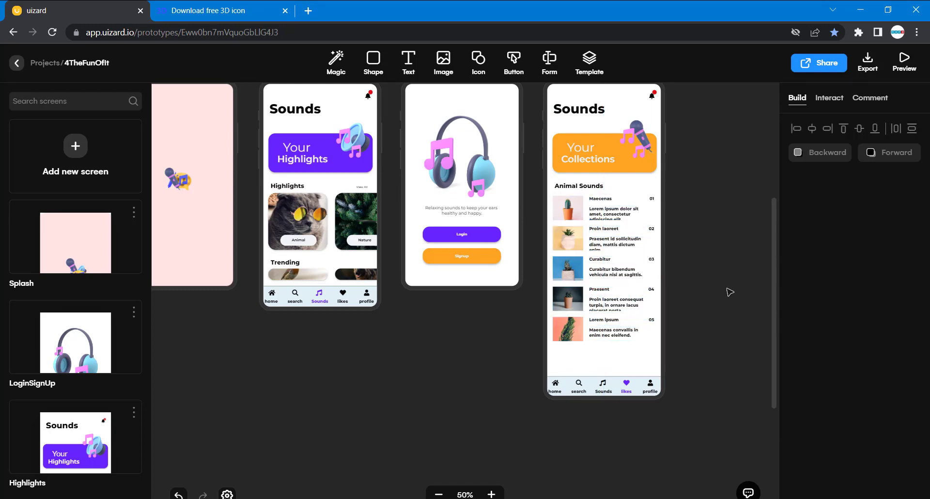
pyautogui.moveTo(655, 340); pyautogui.dragTo(652, 193)
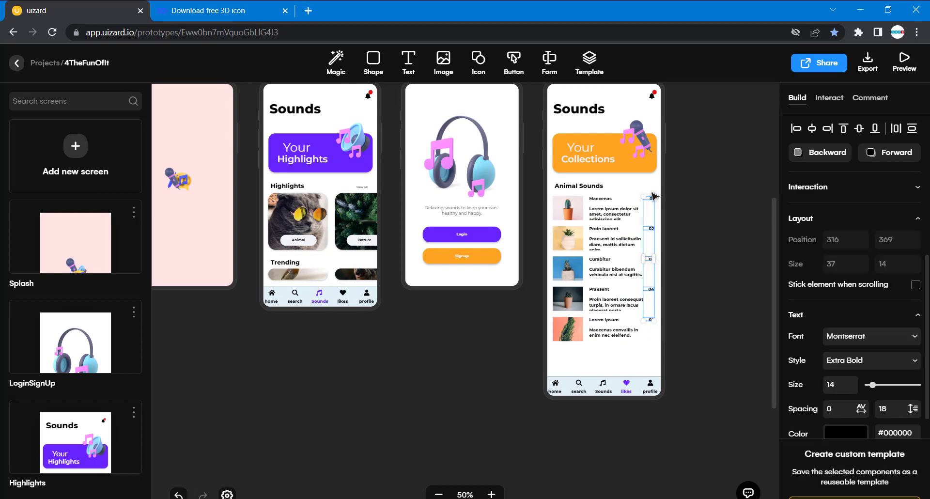
pyautogui.press('Delete')
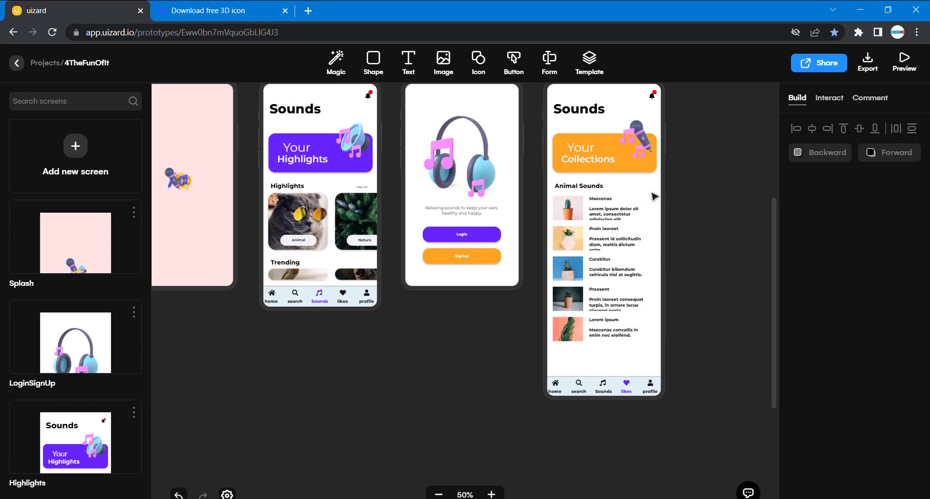
# Step: Replace the first list item's plant image with the blue-and-yellow parrots photo and delete the four plant images below it
pyautogui.click(573, 208)
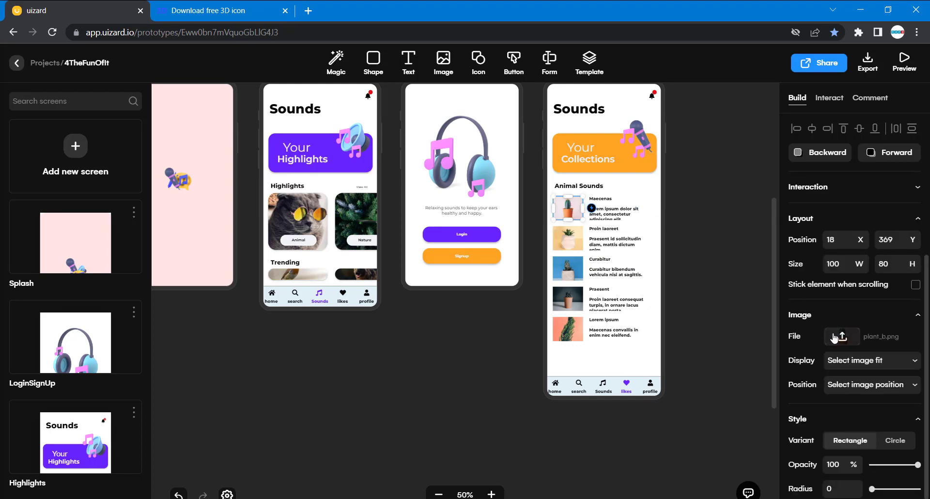
pyautogui.click(842, 337)
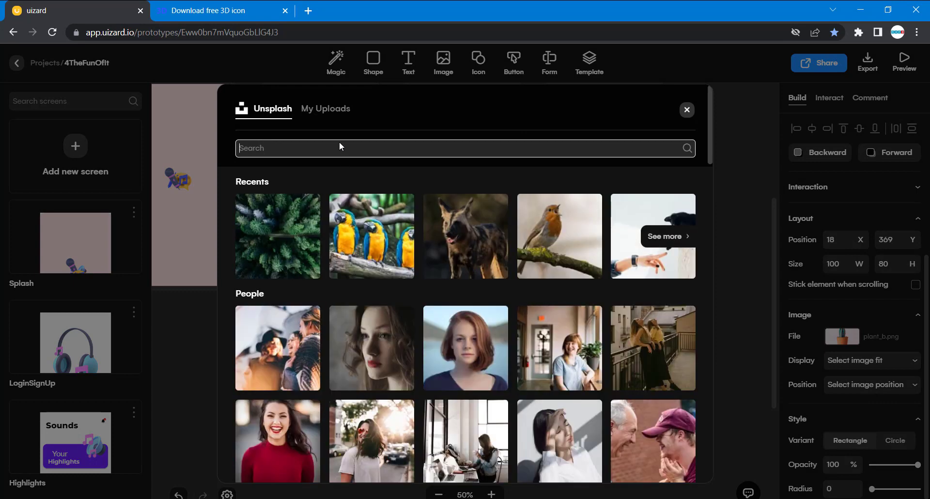
pyautogui.click(353, 226)
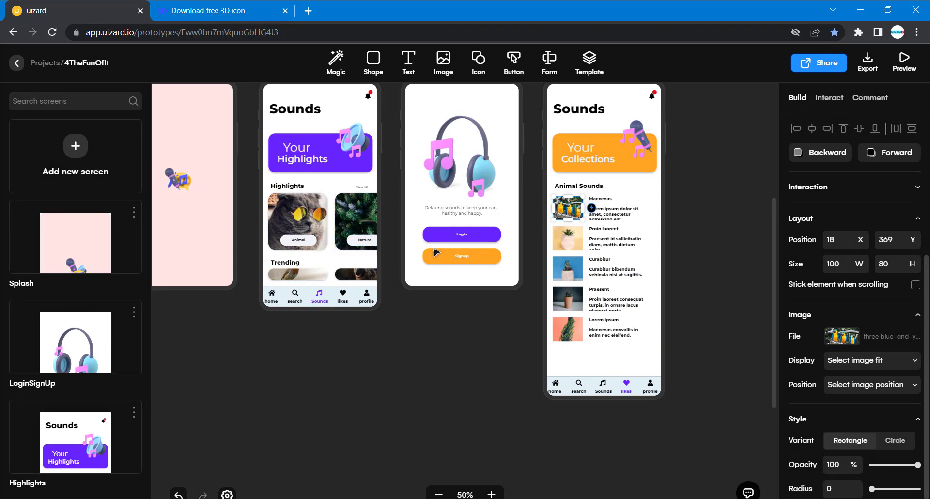
pyautogui.moveTo(570, 357); pyautogui.dragTo(567, 236)
pyautogui.press('Delete')
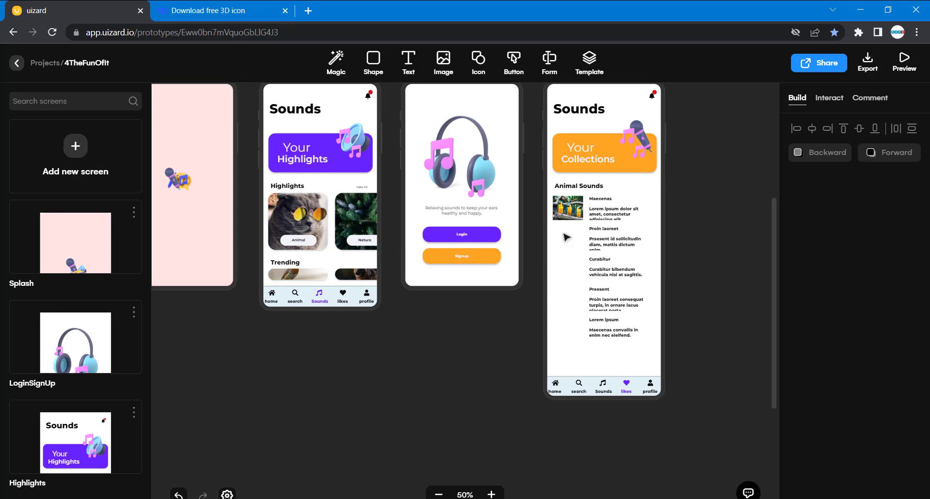
# Step: Check the corner radius and shadow settings of the Tag Life cat image on the TestVision screen
pyautogui.click(571, 200)
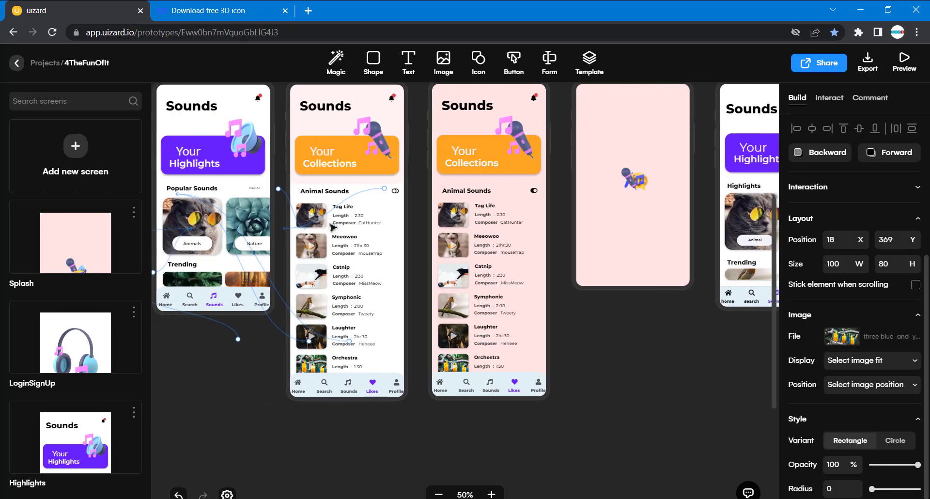
pyautogui.click(469, 213)
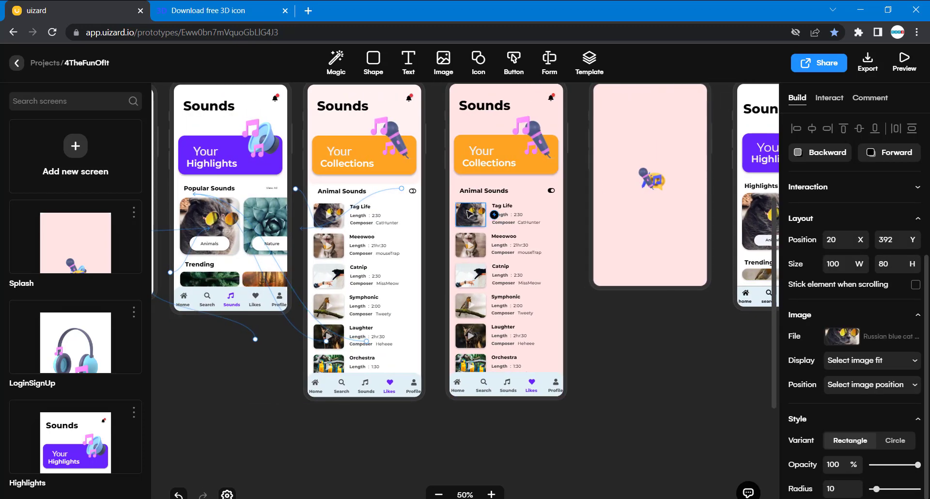
pyautogui.scroll(-3, 869, 390)
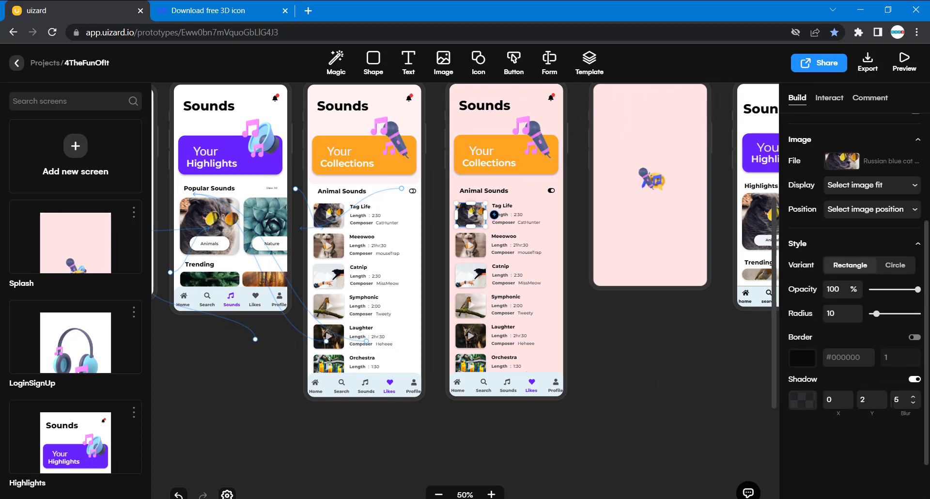
pyautogui.hscroll(5, 692, 341)
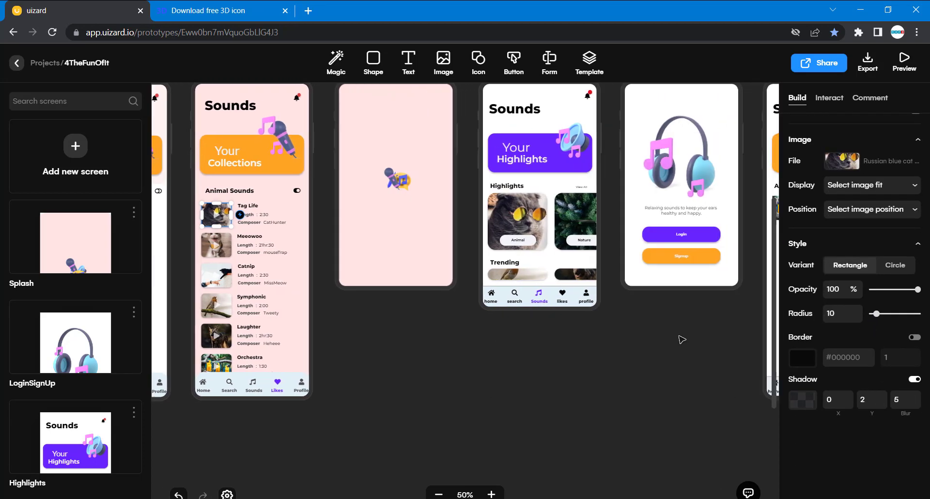
pyautogui.hscroll(4, 669, 333)
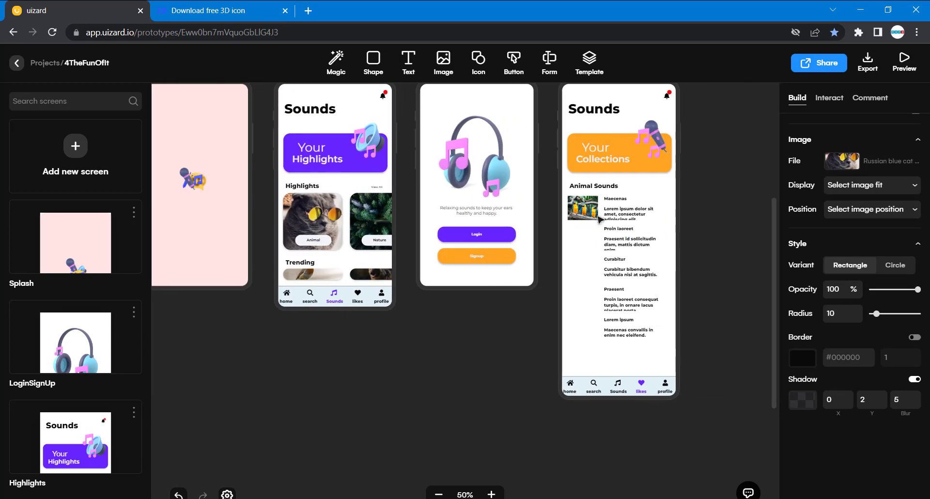
# Step: Give the parrots image in the Animal Sounds list a corner radius of 10 and turn on its shadow
pyautogui.click(584, 207)
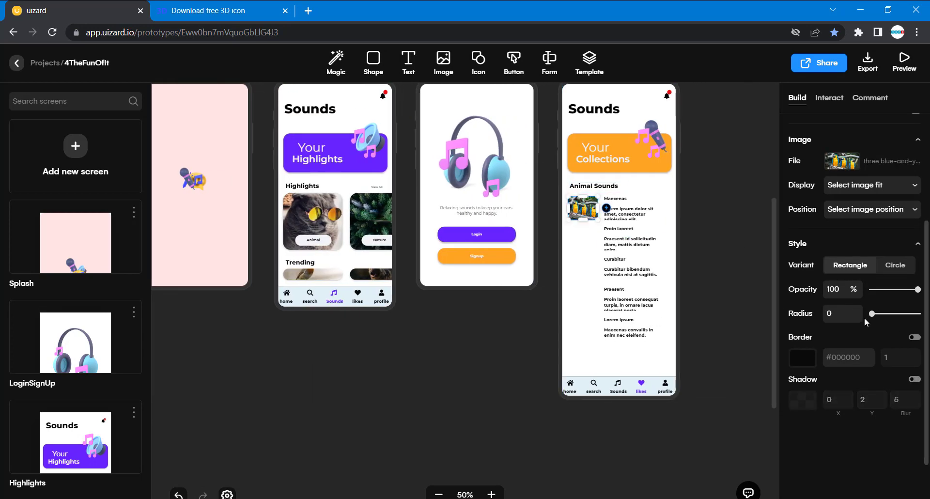
pyautogui.moveTo(833, 314); pyautogui.dragTo(649, 496)
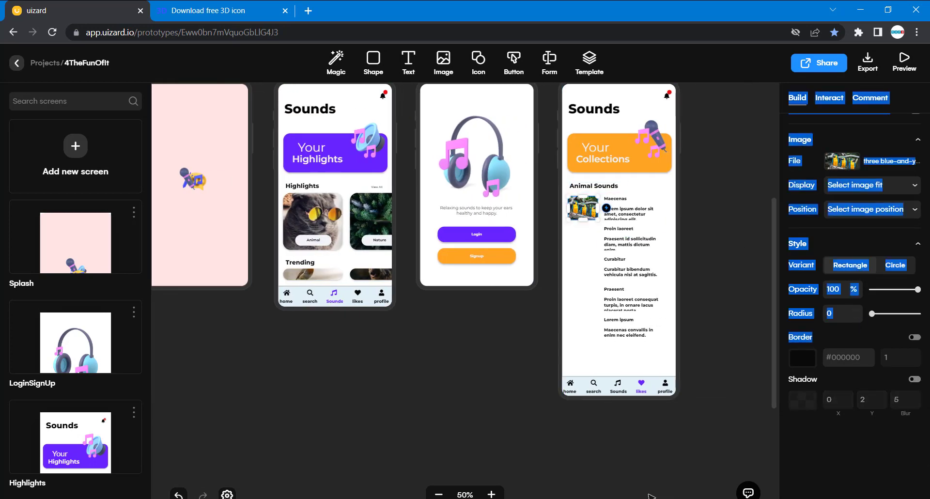
pyautogui.click(842, 315)
pyautogui.write('1')
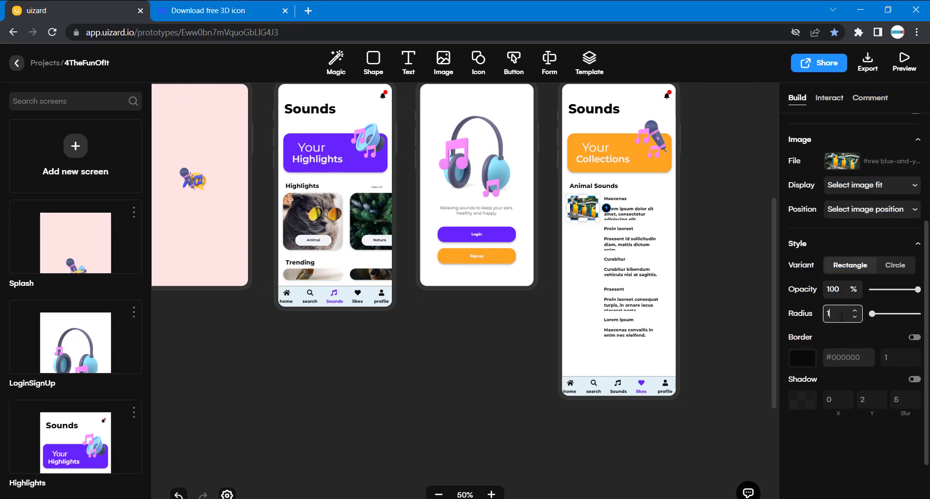
pyautogui.write('0')
pyautogui.click(914, 379)
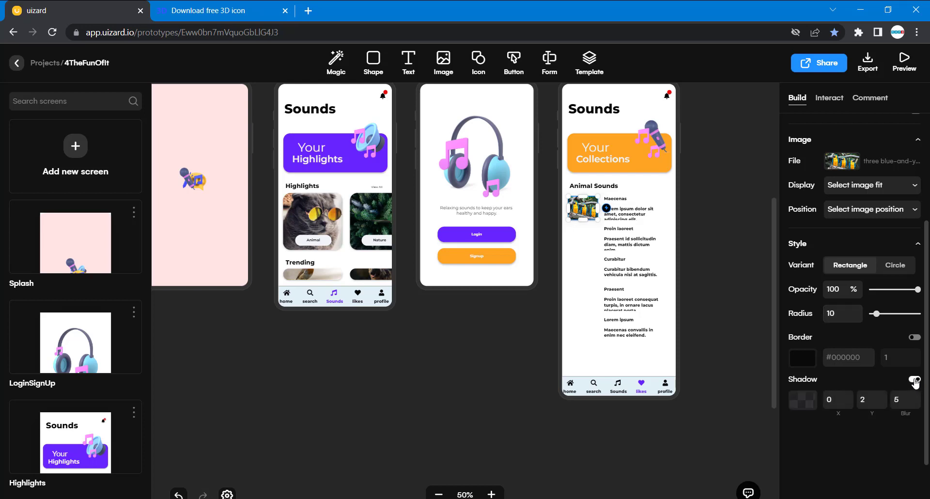
pyautogui.click(739, 302)
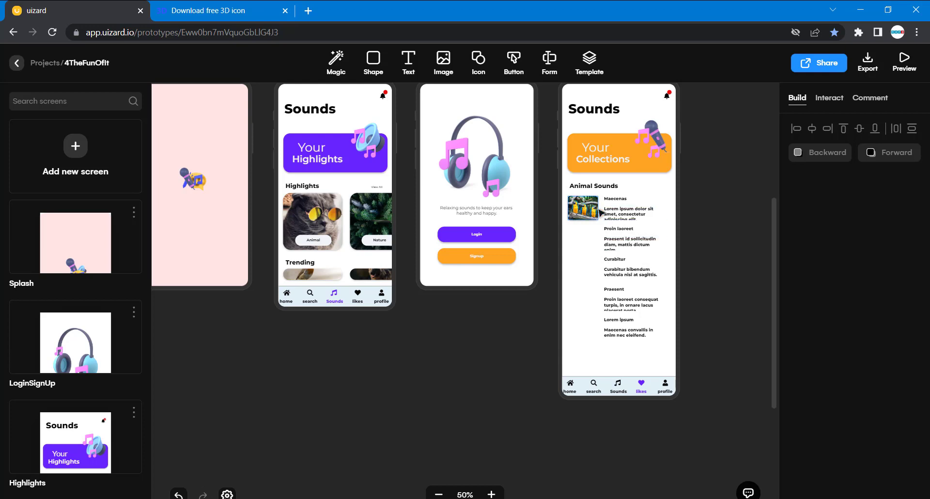
# Step: Check the reference Collections screen and replace the first list item's title with "Tag Life"
pyautogui.hscroll(-5, 474, 215)
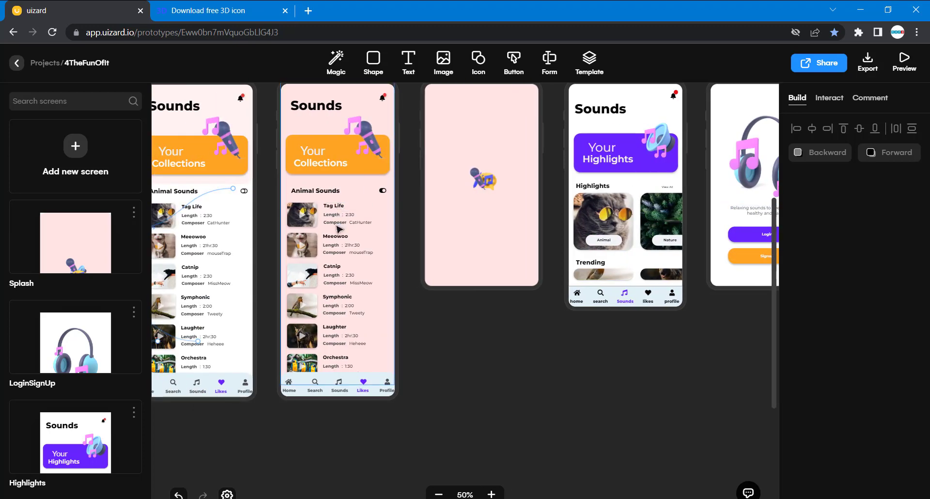
pyautogui.hscroll(6, 457, 299)
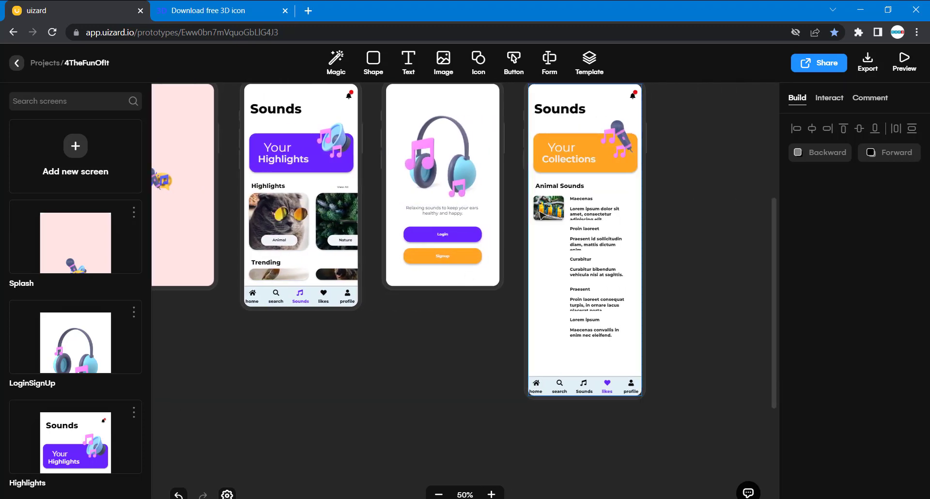
pyautogui.doubleClick(581, 205)
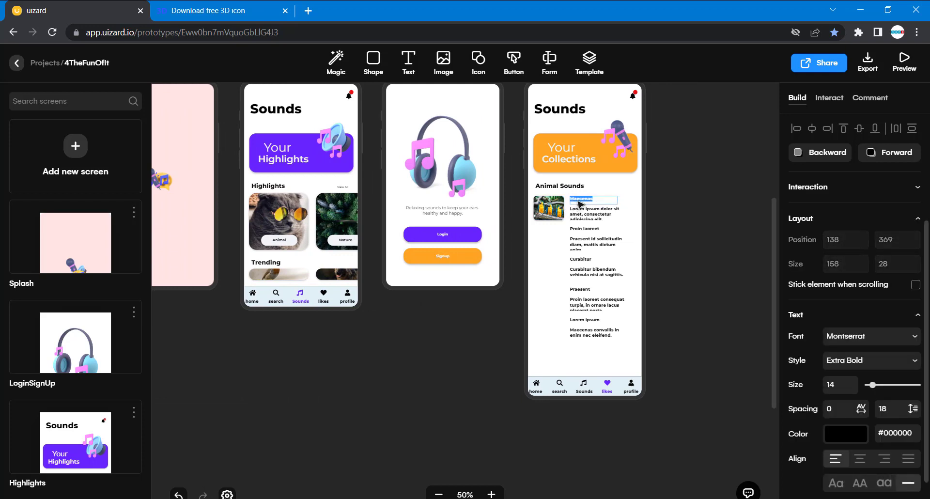
pyautogui.write('Tag Life')
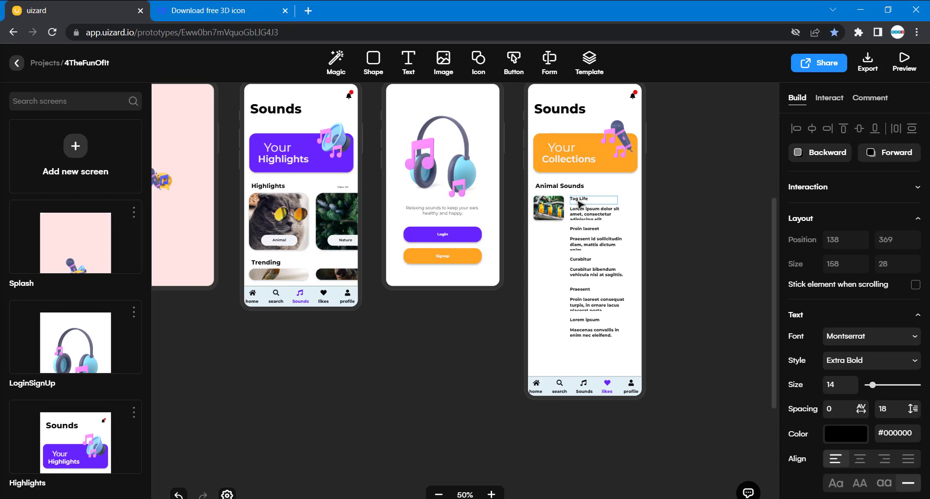
# Step: Replace the placeholder description below the Tag Life title with "Length"
pyautogui.click(600, 215)
pyautogui.click(601, 217)
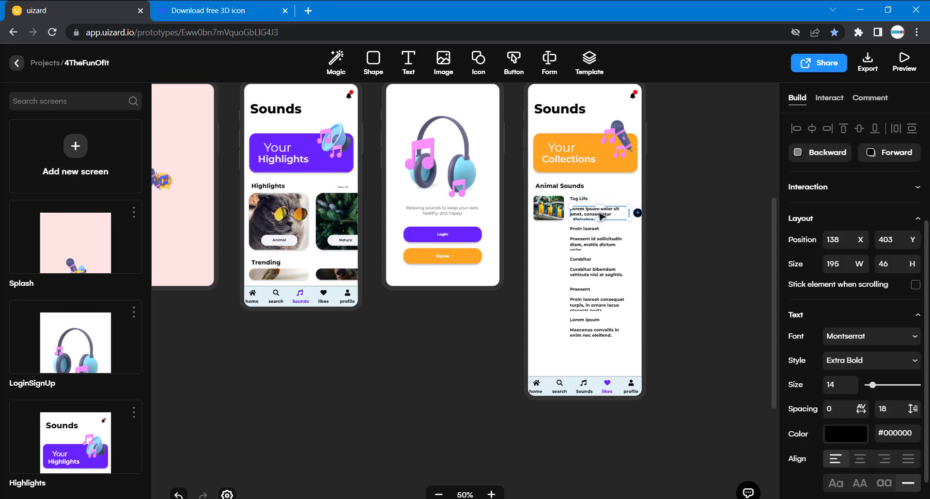
pyautogui.doubleClick(612, 219)
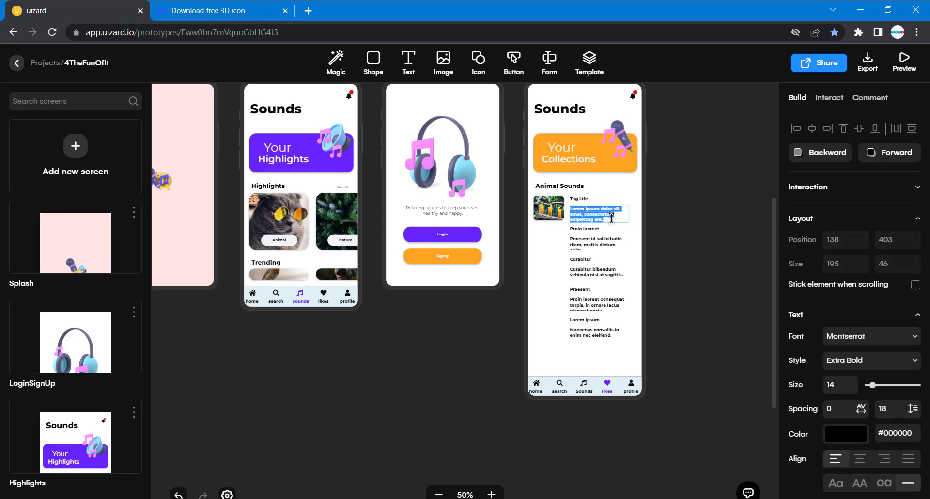
pyautogui.click(612, 219)
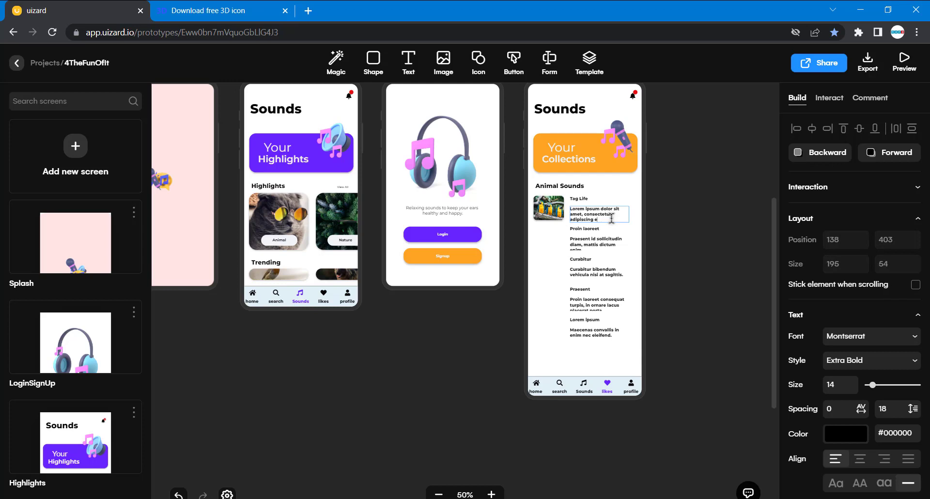
pyautogui.press('BackSpace')
pyautogui.press('BackSpace')
pyautogui.press('BackSpace')
pyautogui.press('BackSpace')
pyautogui.press('BackSpace')
pyautogui.press('BackSpace')
pyautogui.press('BackSpace')
pyautogui.press('BackSpace')
pyautogui.press('BackSpace')
pyautogui.press('BackSpace')
pyautogui.press('BackSpace')
pyautogui.press('BackSpace')
pyautogui.press('BackSpace')
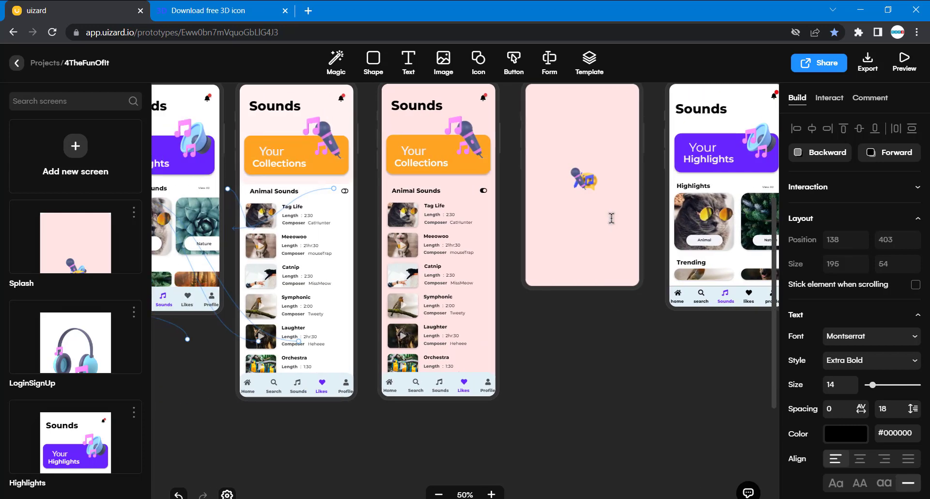
pyautogui.hscroll(5, 611, 218)
pyautogui.hscroll(6, 612, 218)
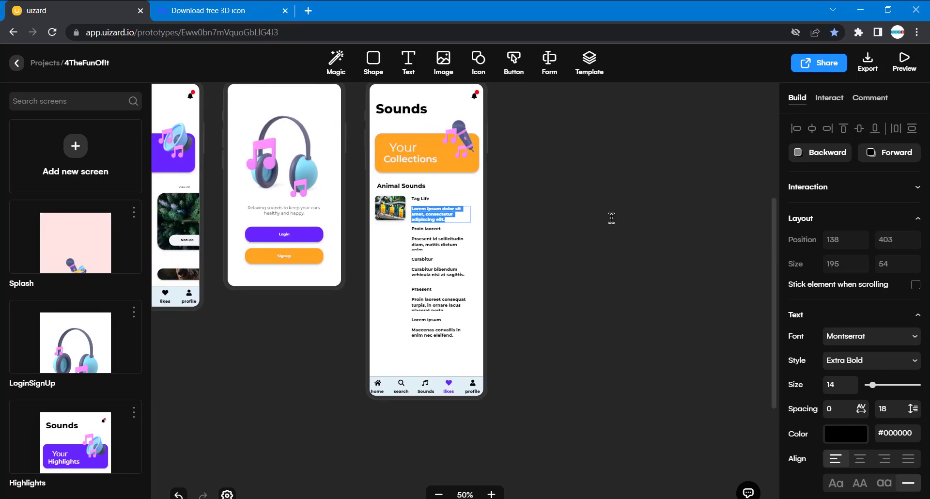
pyautogui.write('Length')
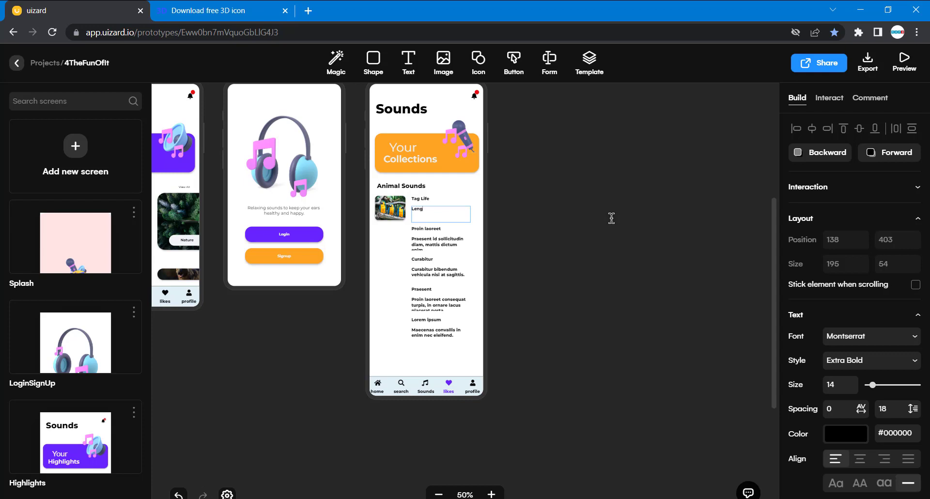
pyautogui.click(561, 199)
# Step: Move the Length label up closer to the Tag Life title and delete the placeholder texts of the remaining list items
pyautogui.moveTo(426, 214); pyautogui.dragTo(427, 212)
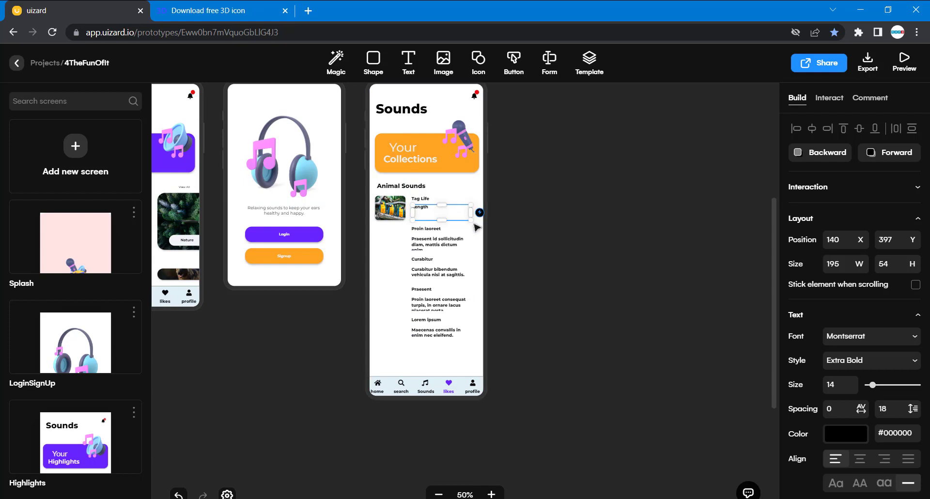
pyautogui.moveTo(467, 249); pyautogui.dragTo(427, 230)
pyautogui.hotkey('ctrl', 'z')
pyautogui.click(569, 339)
pyautogui.press('Delete')
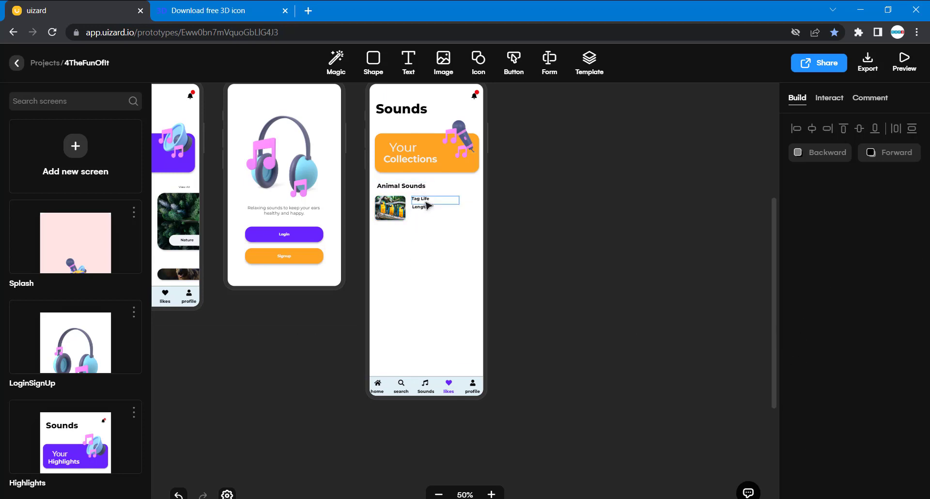
# Step: Shrink the Length label's text box to about 59 by 22 so it fits the word
pyautogui.click(424, 214)
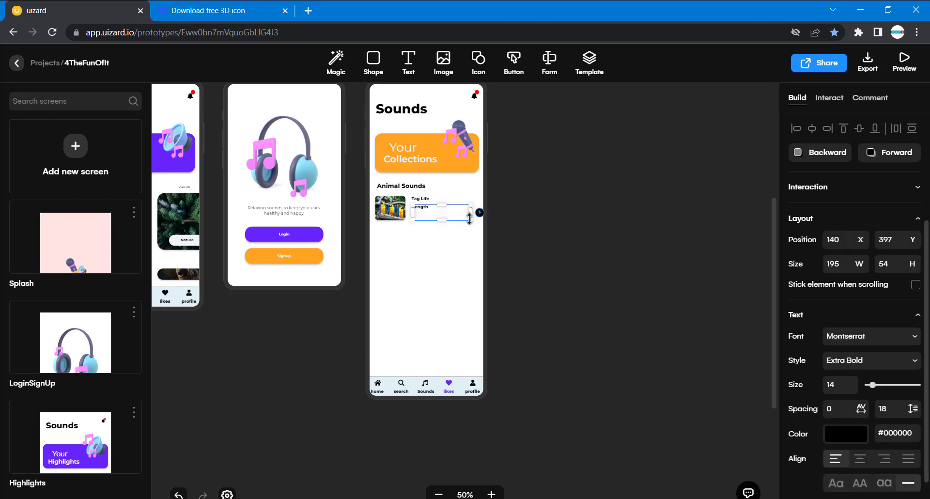
pyautogui.moveTo(469, 219); pyautogui.dragTo(432, 208)
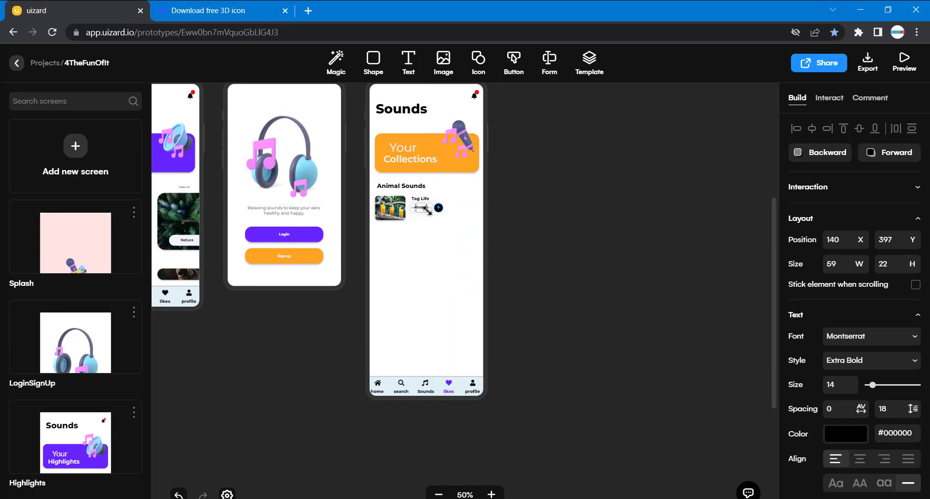
pyautogui.click(558, 272)
# Step: Change the Length label's text color to the dark grey #4F4F4F
pyautogui.click(492, 495)
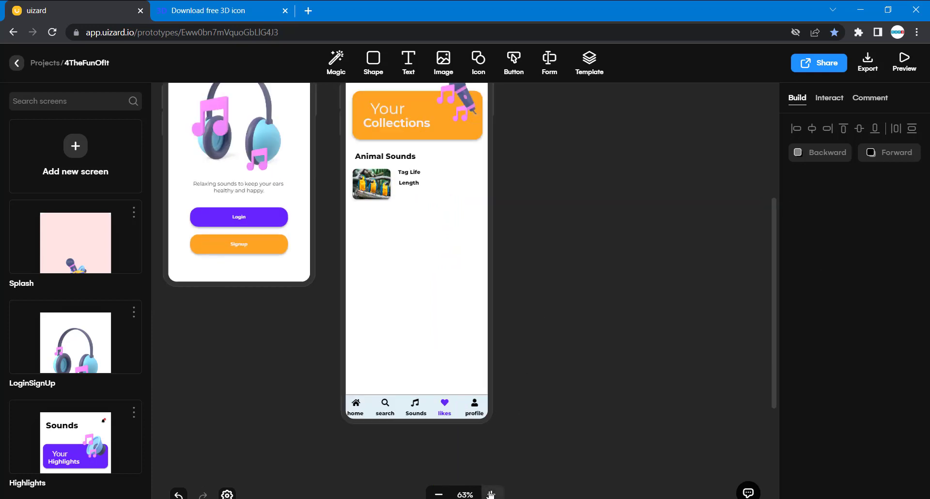
pyautogui.click(491, 494)
pyautogui.hscroll(-5, 500, 392)
pyautogui.scroll(2, 500, 393)
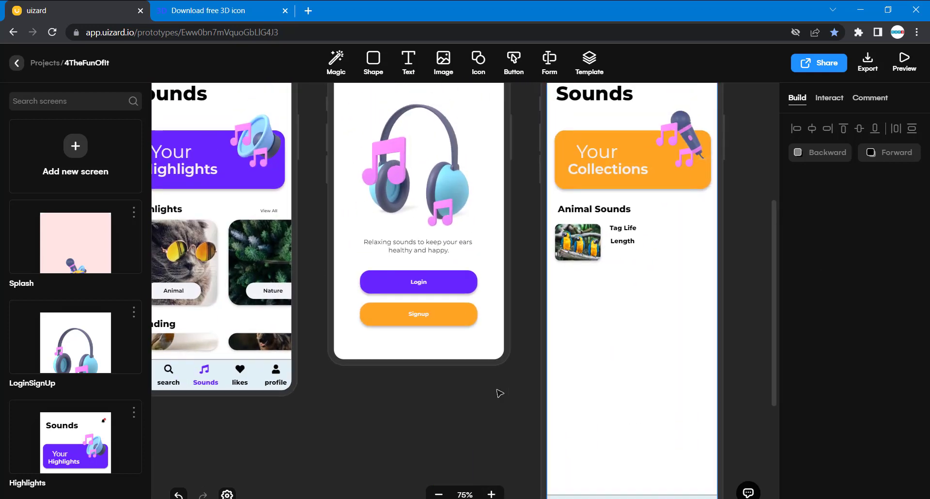
pyautogui.hscroll(-15, 562, 279)
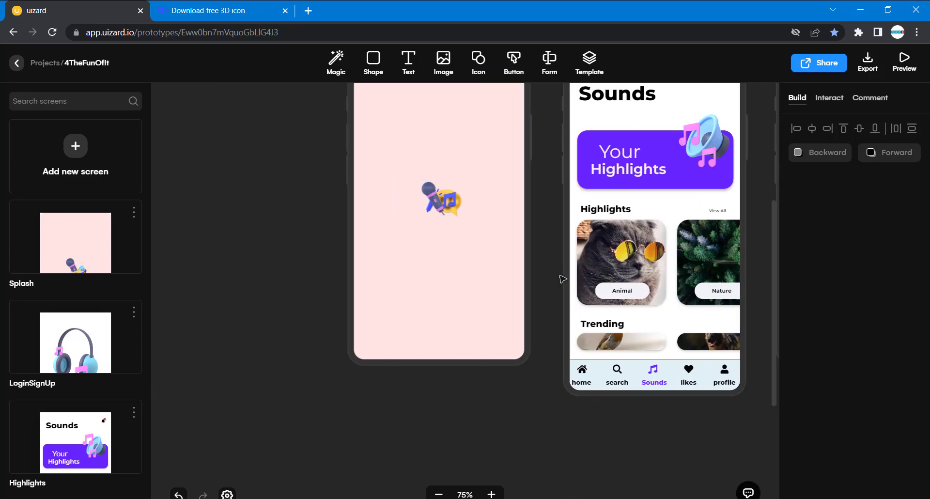
pyautogui.hscroll(15, 562, 279)
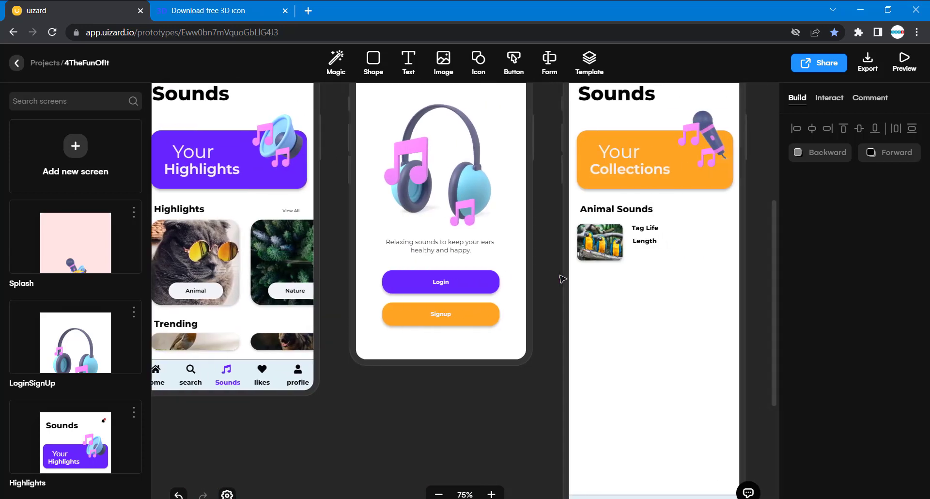
pyautogui.hscroll(2, 562, 279)
pyautogui.click(511, 243)
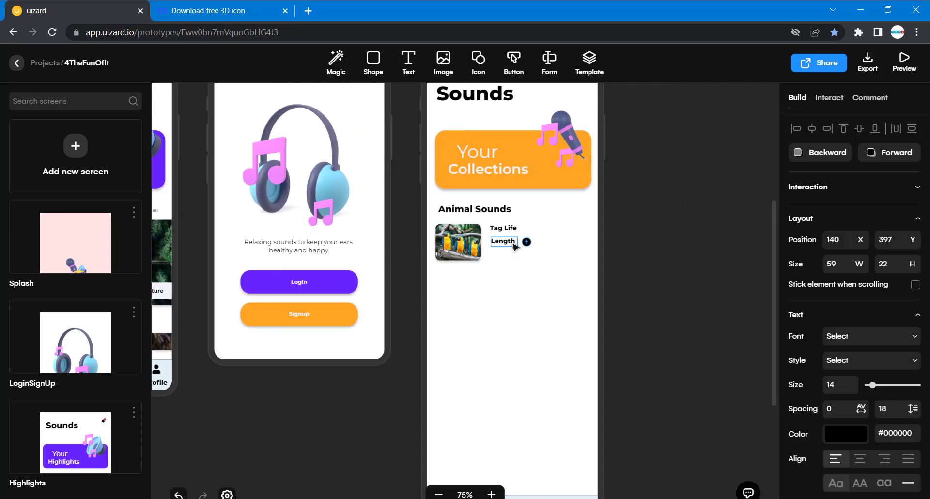
pyautogui.scroll(-5, 821, 394)
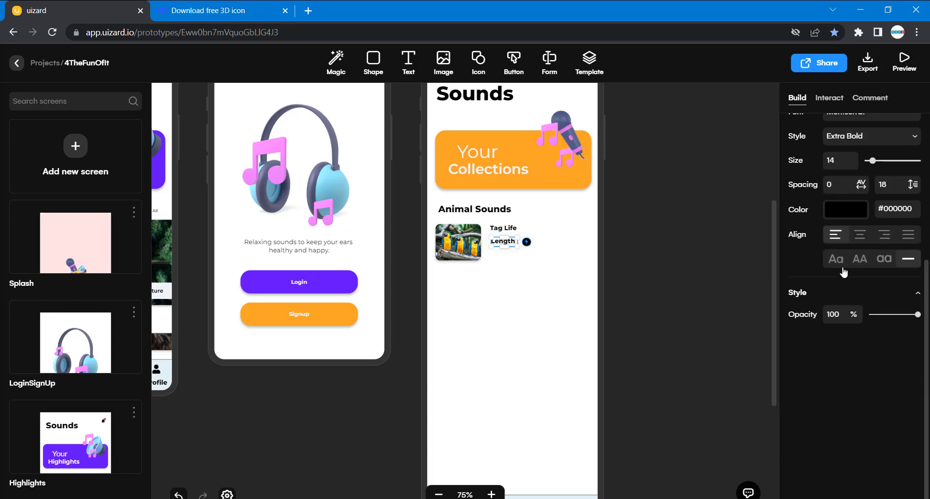
pyautogui.click(842, 216)
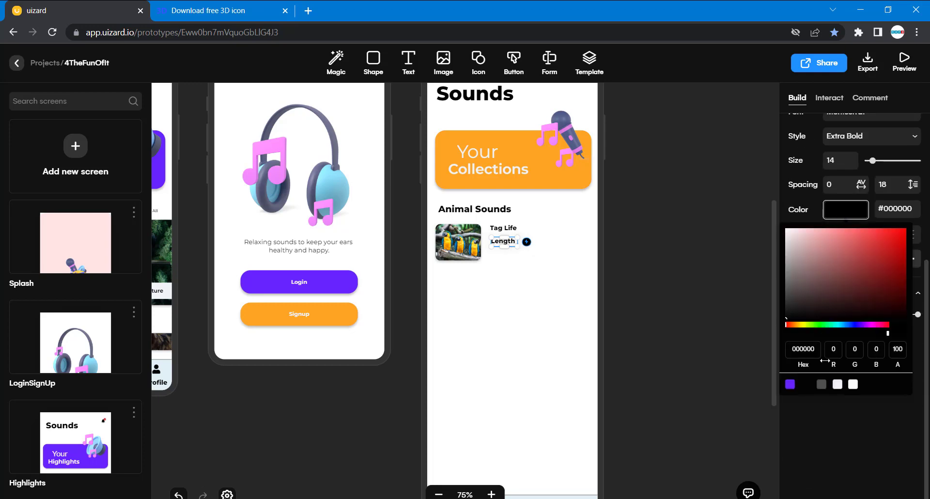
pyautogui.click(820, 384)
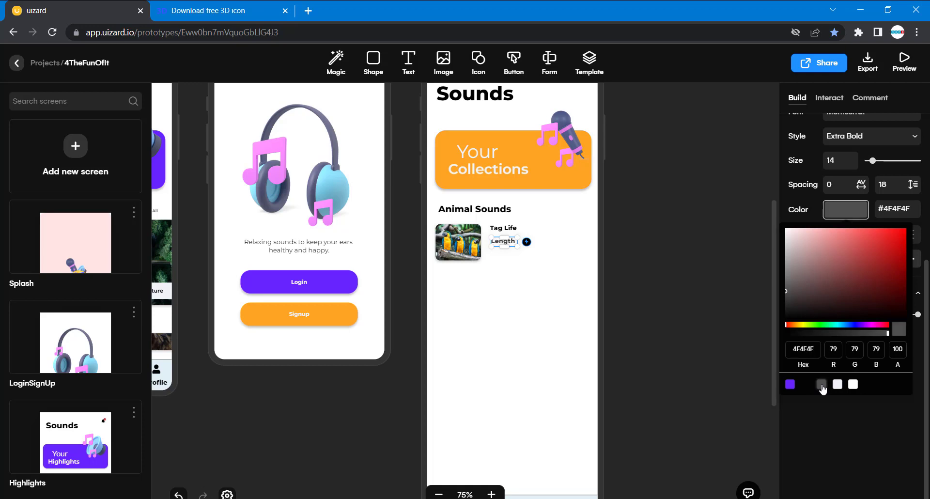
pyautogui.click(681, 317)
# Step: Try the Regular font style on the Length label and undo the style change
pyautogui.click(503, 241)
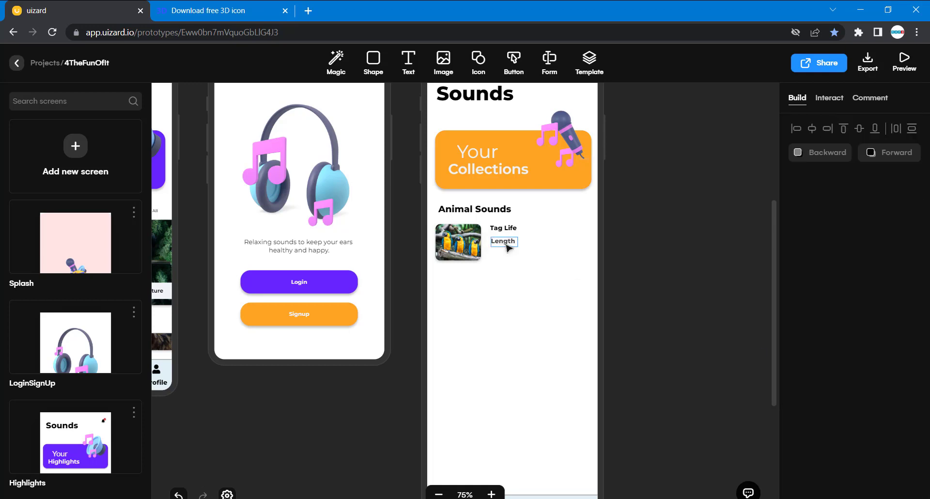
pyautogui.click(908, 360)
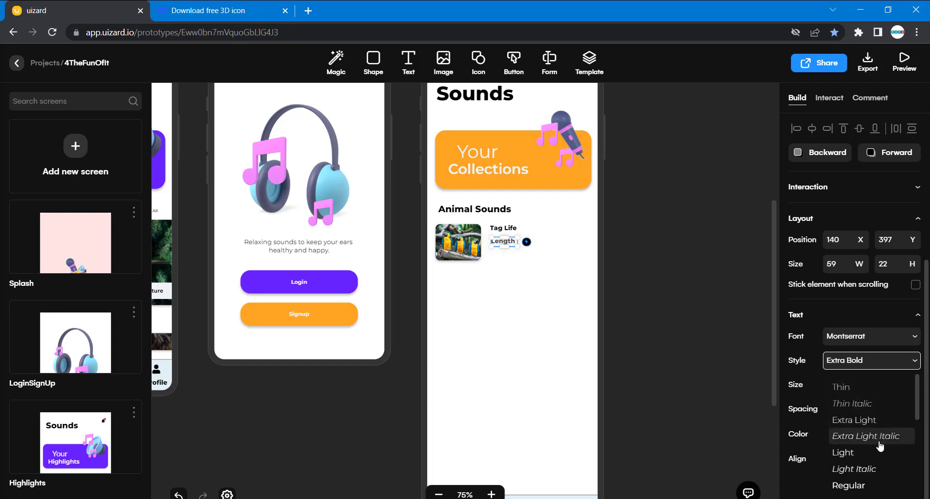
pyautogui.click(867, 485)
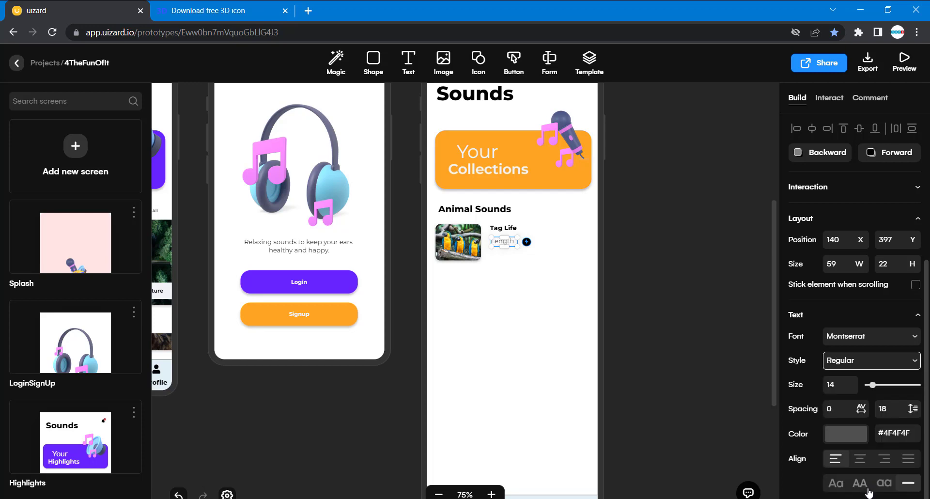
pyautogui.click(680, 307)
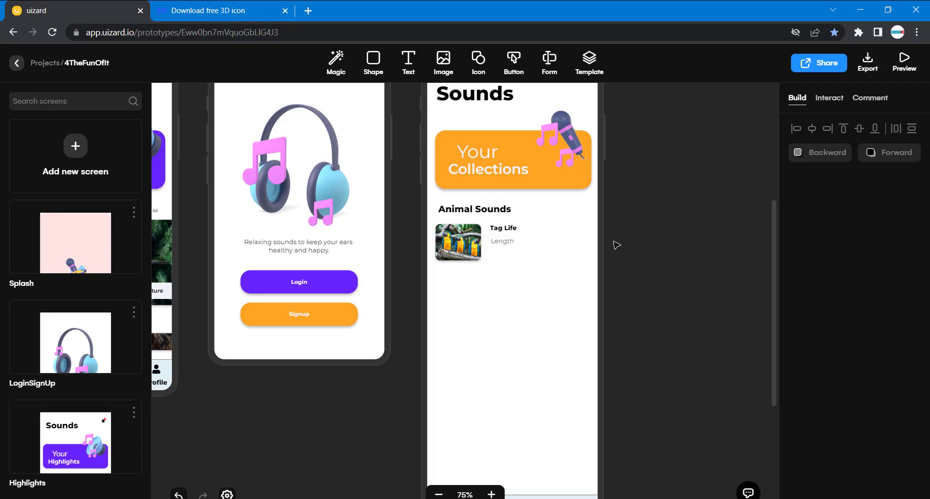
pyautogui.click(517, 245)
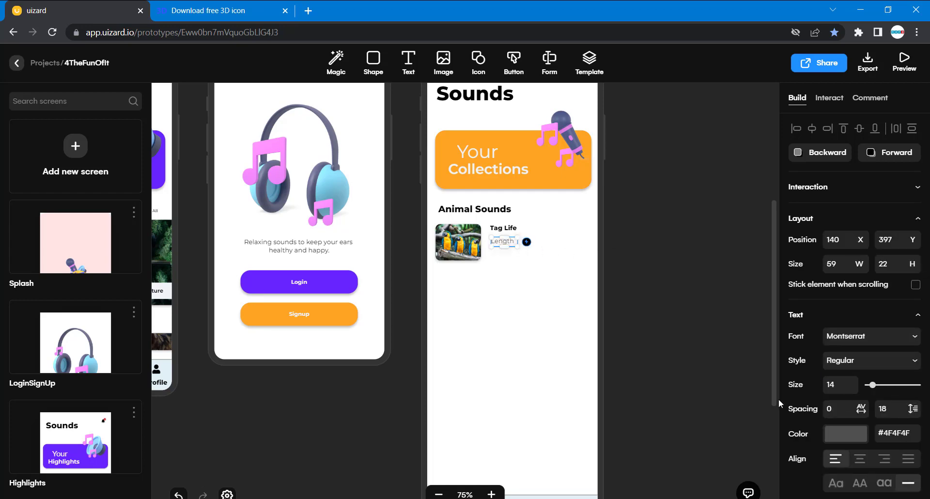
pyautogui.hotkey('ctrl', 'z')
pyautogui.click(698, 323)
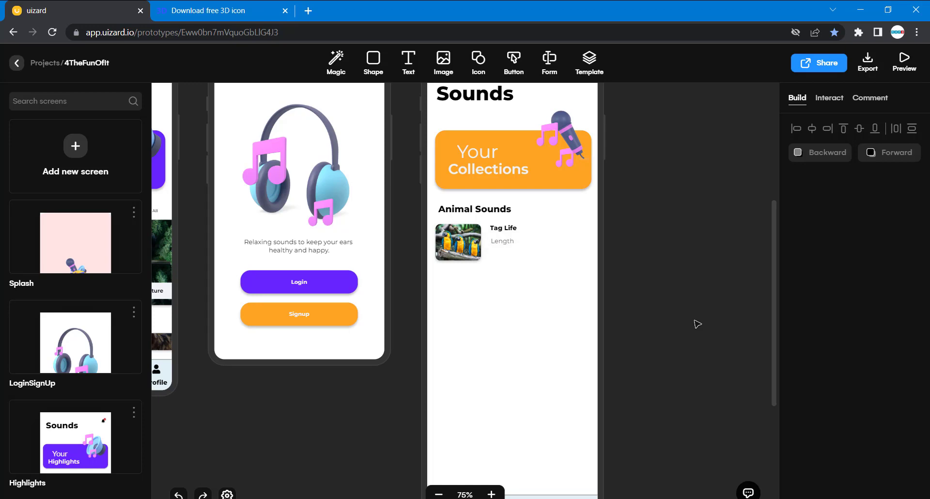
# Step: Duplicate the Length label directly beside itself and change the copy's text to ": 2hr"
pyautogui.click(517, 244)
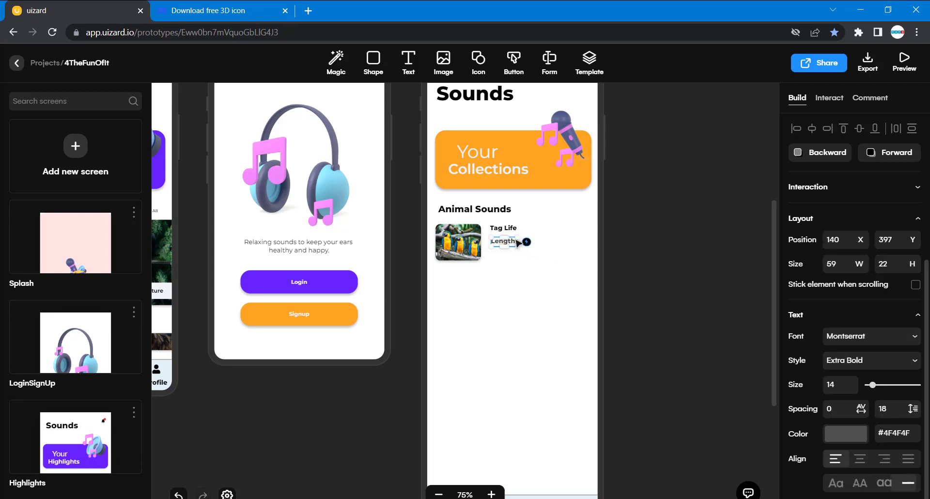
pyautogui.moveTo(517, 242); pyautogui.dragTo(537, 241)
pyautogui.doubleClick(536, 242)
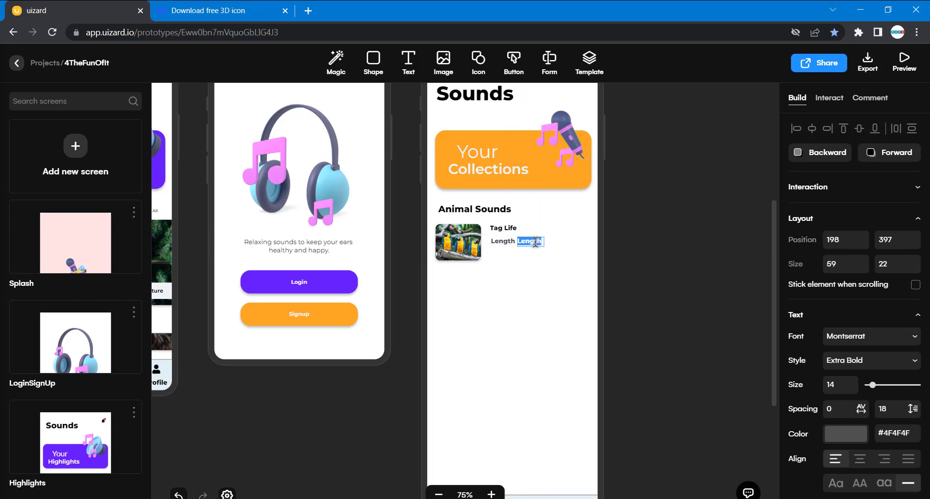
pyautogui.press('BackSpace')
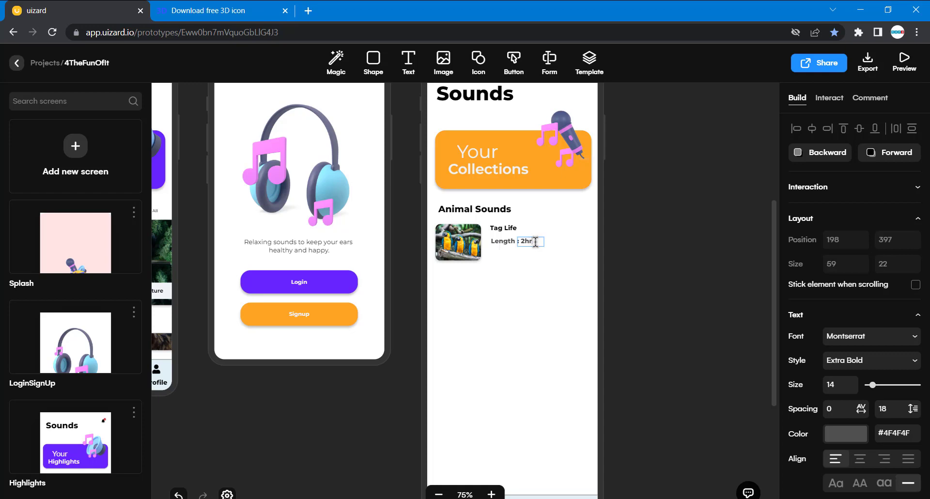
pyautogui.click(651, 262)
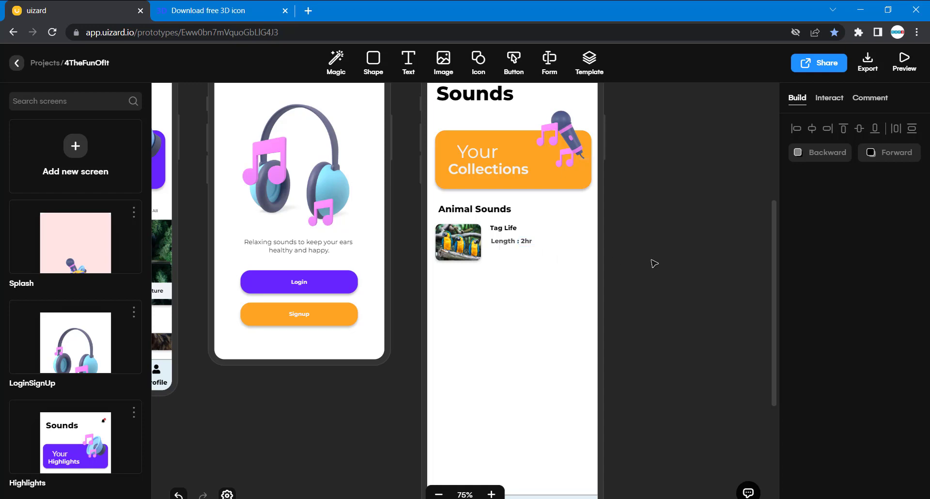
# Step: Duplicate the Length label with its 2hr value and place the copy directly beneath the original row
pyautogui.hscroll(-10, 555, 258)
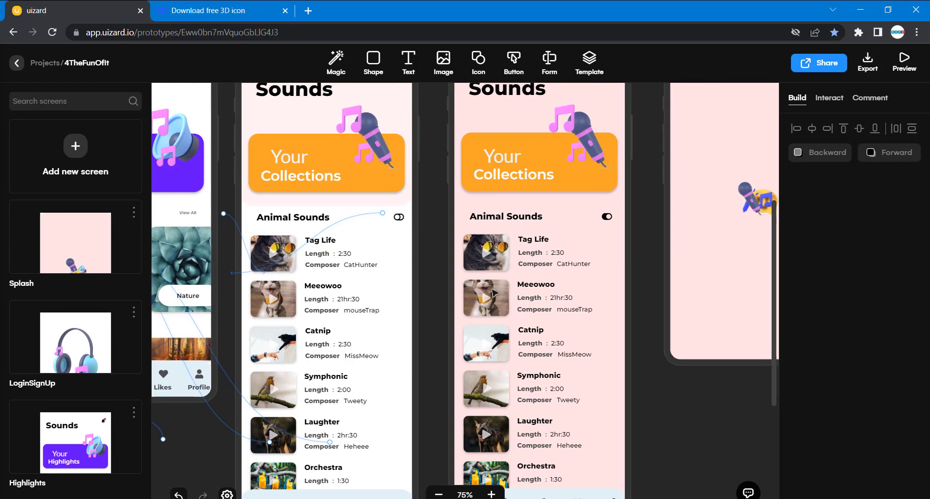
pyautogui.hscroll(10, 493, 292)
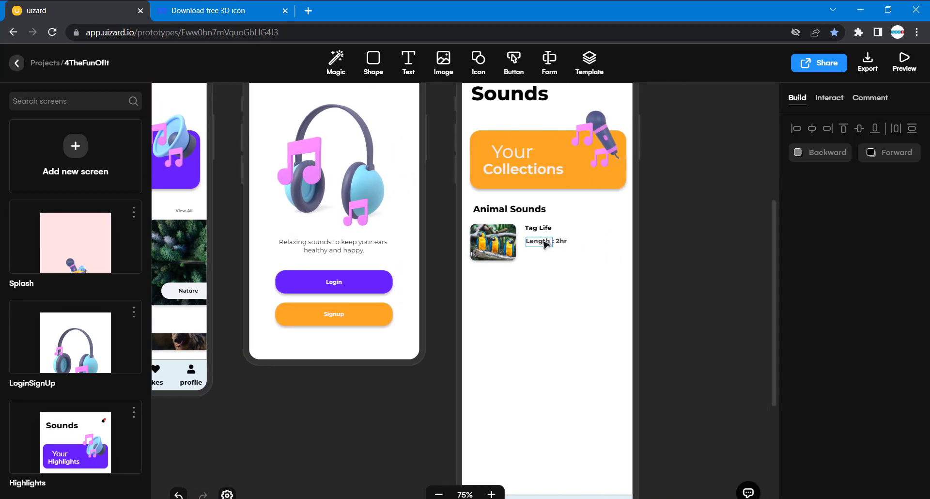
pyautogui.click(546, 245)
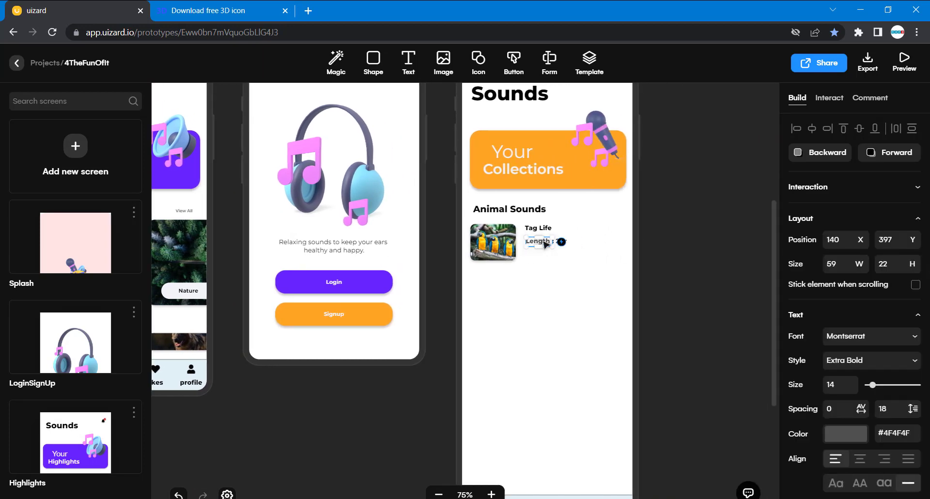
pyautogui.moveTo(581, 250); pyautogui.dragTo(538, 237)
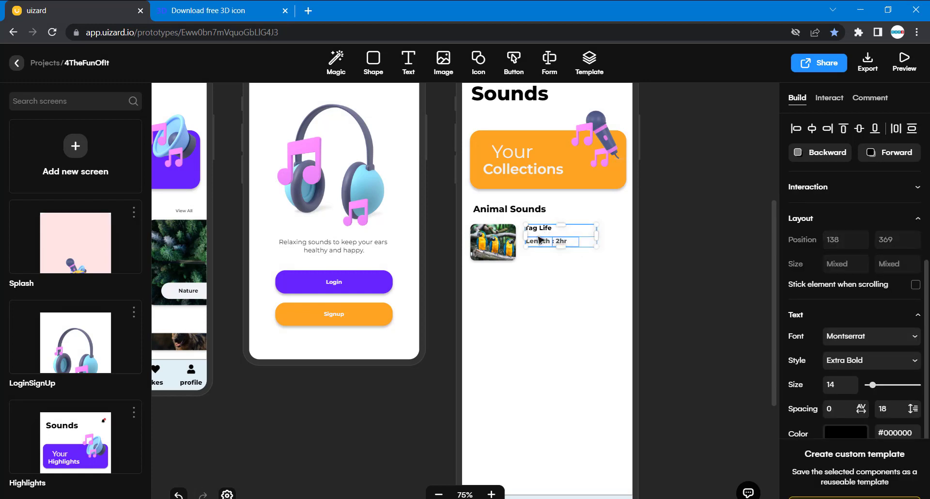
pyautogui.click(581, 283)
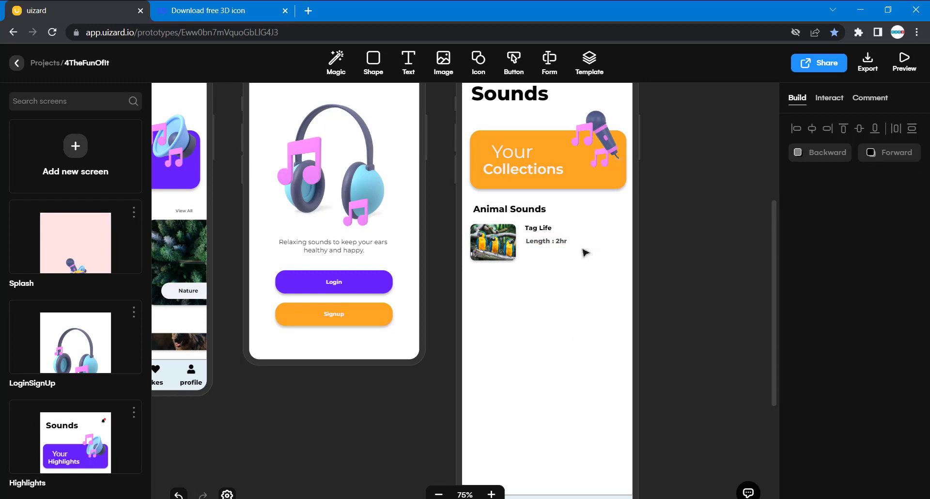
pyautogui.click(534, 245)
pyautogui.hotkey('ctrl', 'd')
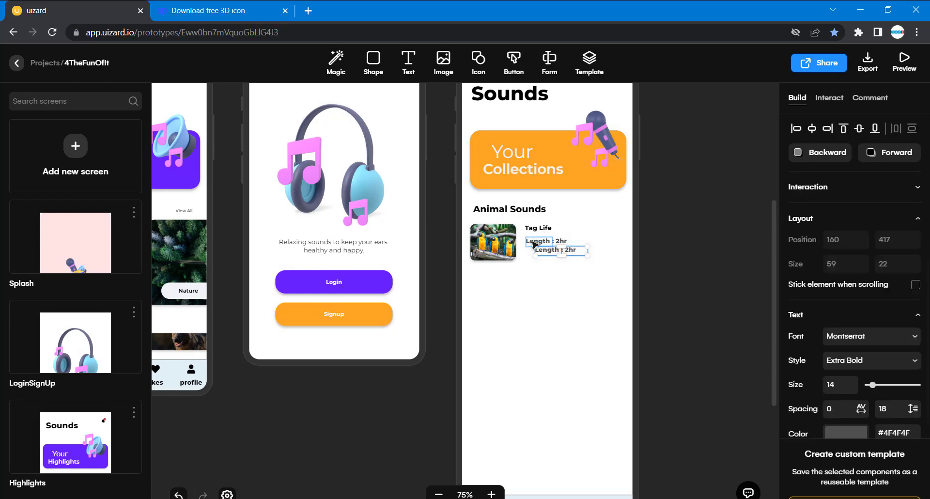
pyautogui.moveTo(558, 253); pyautogui.dragTo(550, 254)
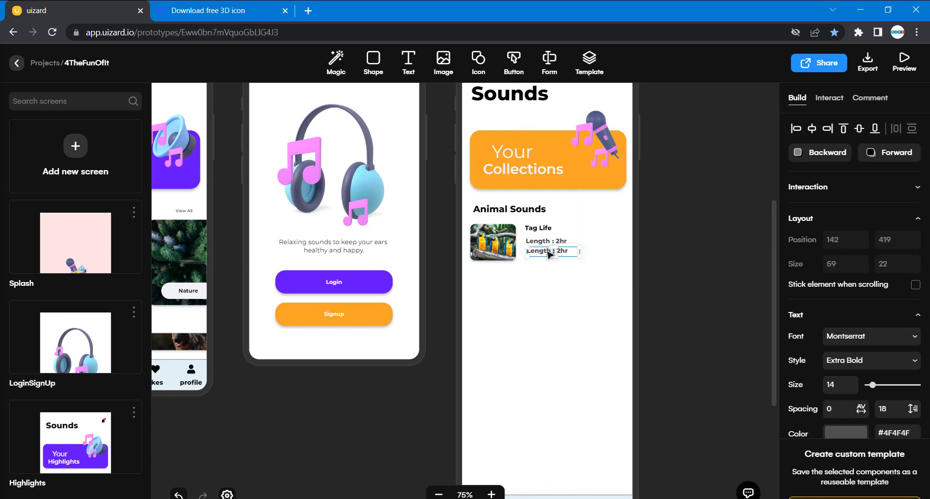
# Step: Change the copied Length label's text to "Composer" and shift its value aside so the two texts do not overlap
pyautogui.doubleClick(547, 252)
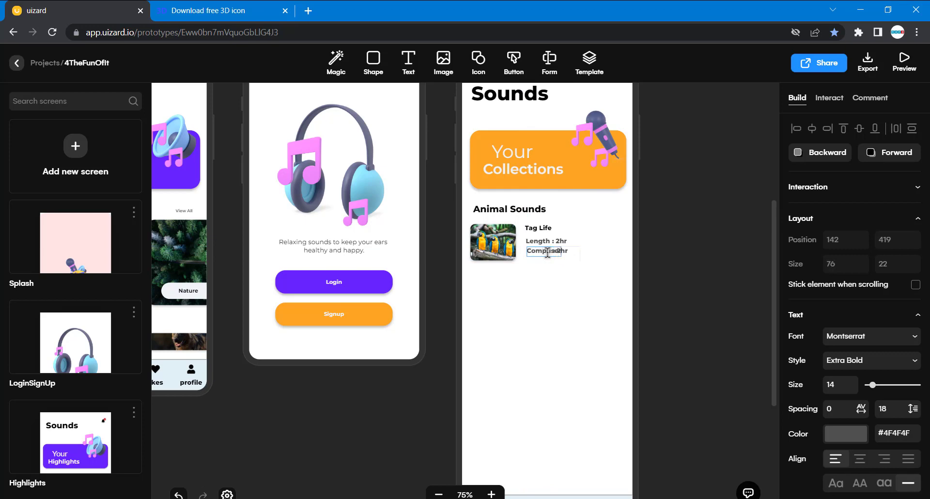
pyautogui.click(649, 241)
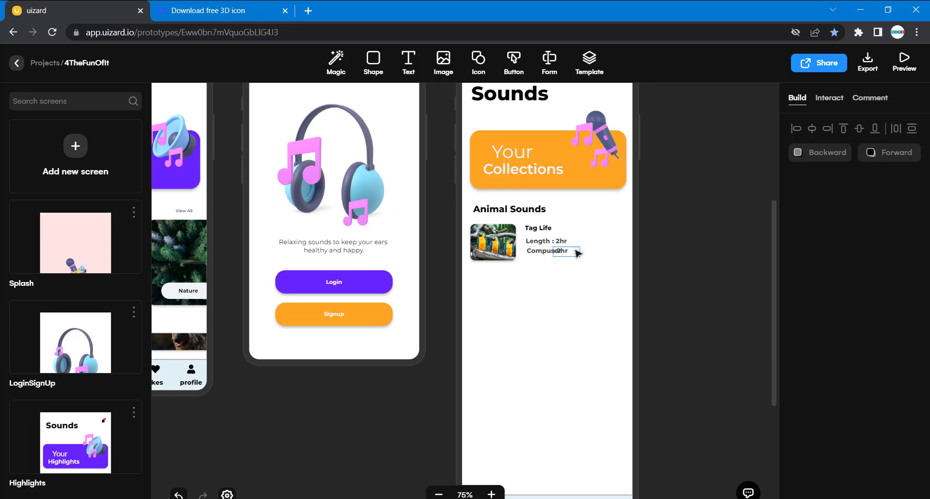
pyautogui.moveTo(578, 253); pyautogui.dragTo(573, 255)
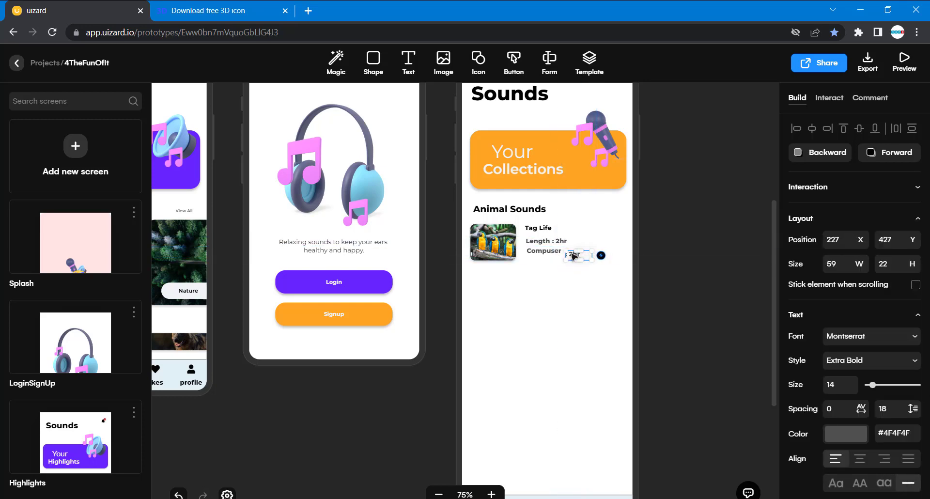
pyautogui.click(547, 252)
pyautogui.click(549, 253)
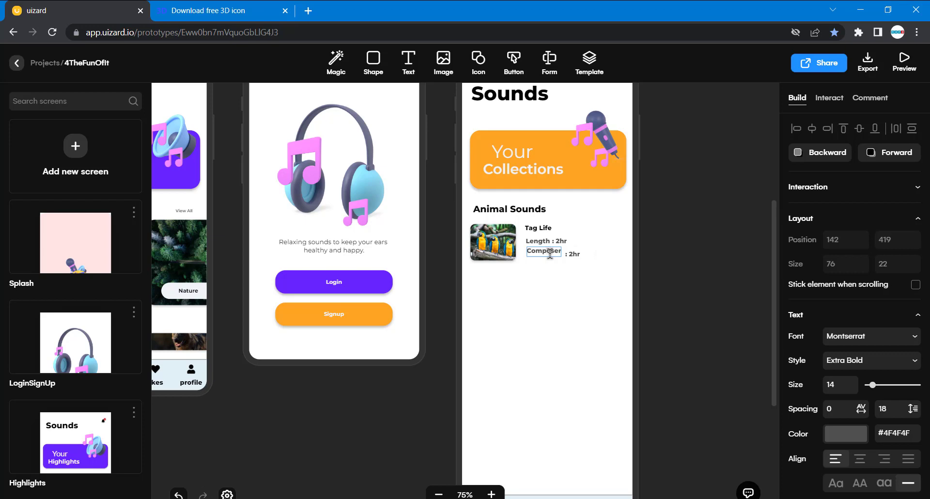
pyautogui.click(540, 395)
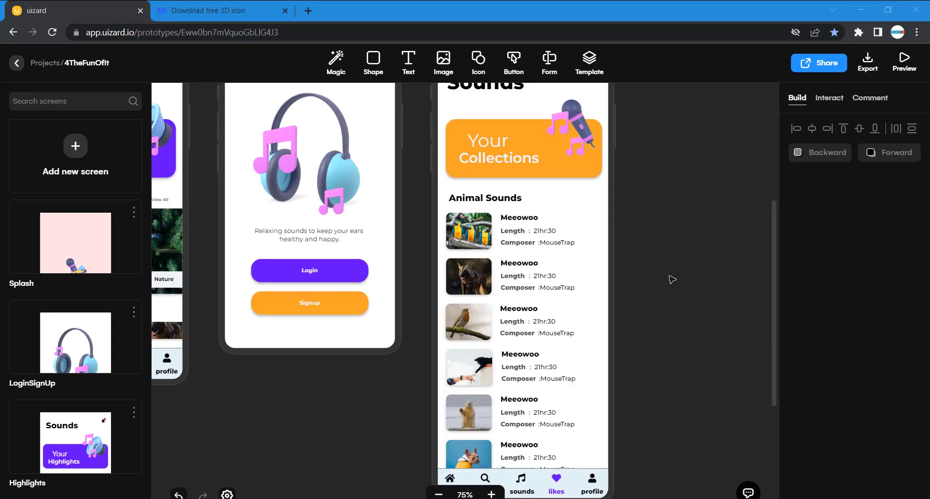
# Step: View the Unsplash image choices for the polar bear picture in the fifth list item
pyautogui.scroll(-2, 673, 280)
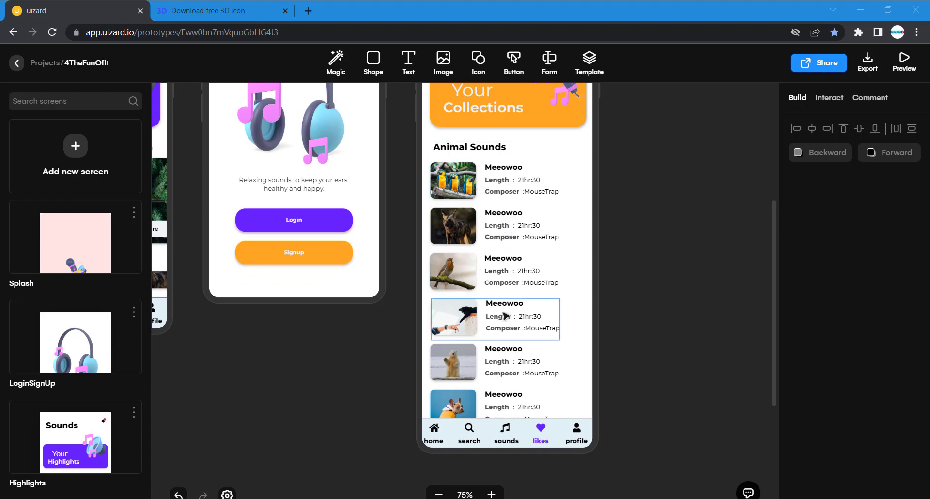
pyautogui.click(467, 354)
pyautogui.click(467, 354)
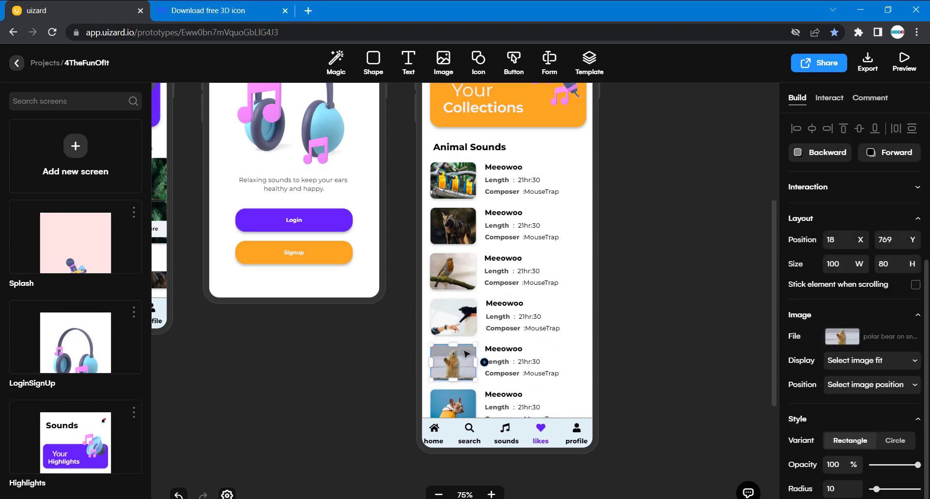
pyautogui.click(834, 339)
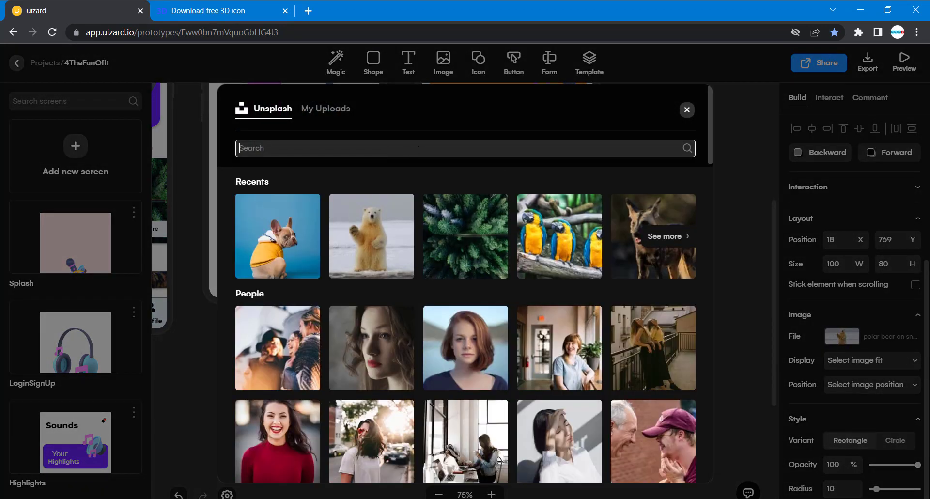
pyautogui.click(686, 110)
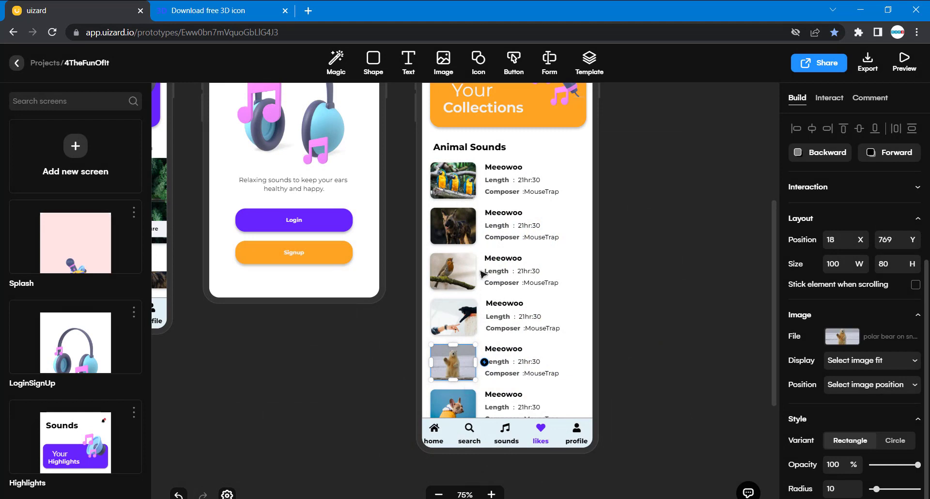
# Step: Set the Your Collections screen's background fill to the light pink #FFE5E5
pyautogui.scroll(3, 668, 344)
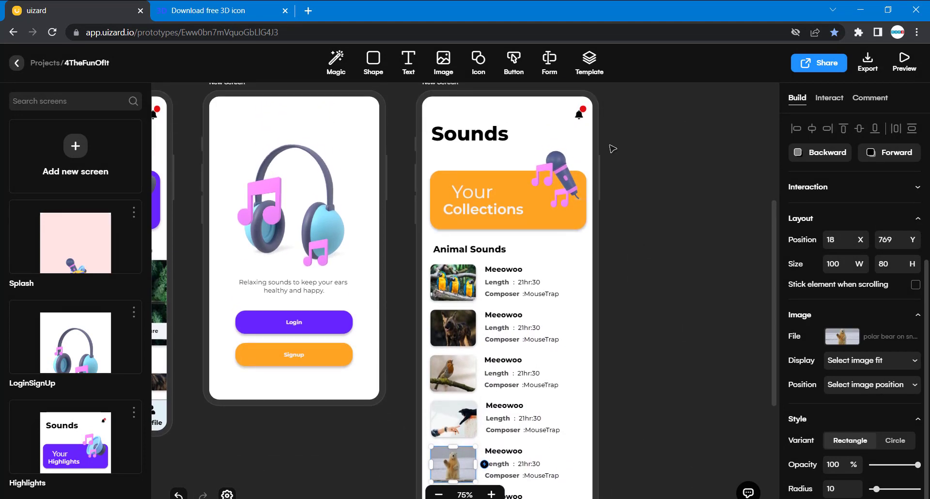
pyautogui.click(464, 98)
pyautogui.click(440, 99)
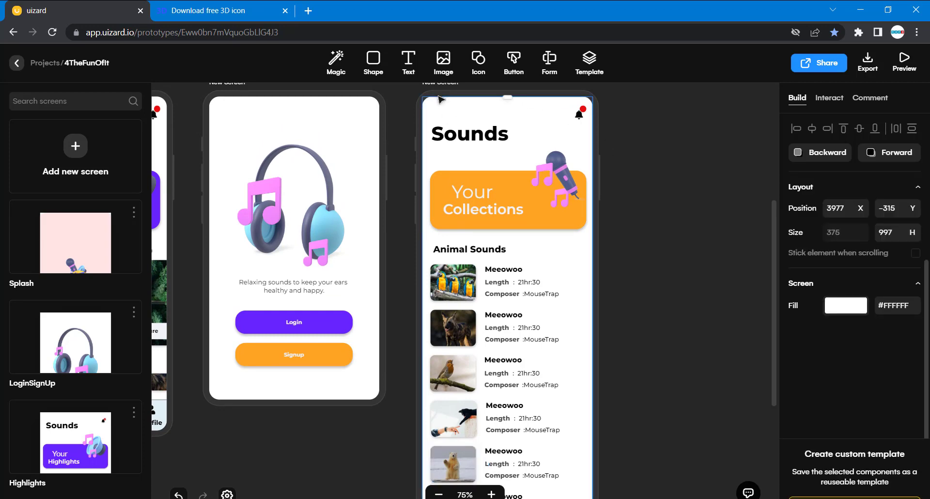
pyautogui.click(889, 305)
pyautogui.doubleClick(889, 306)
pyautogui.write('FFE3E3')
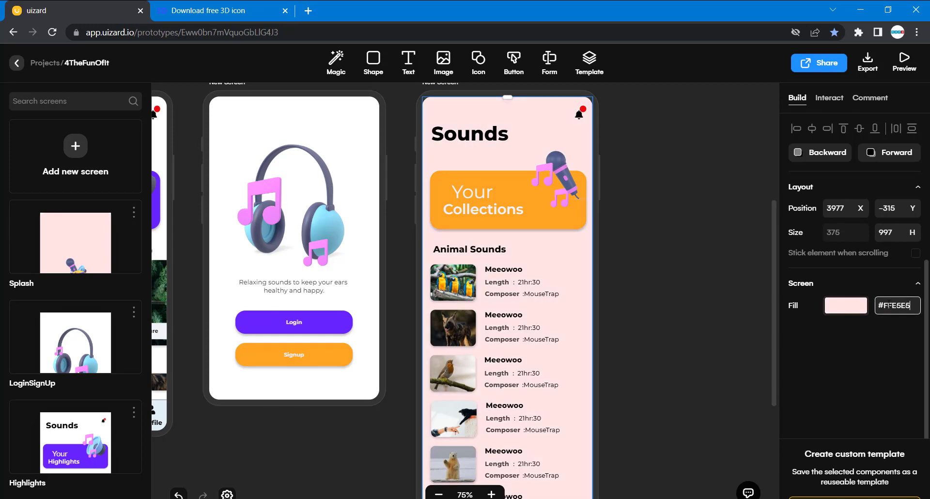
pyautogui.click(735, 315)
# Step: Review the pink Your Collections screen alongside the project's Highlights, login, splash and finished collection screens
pyautogui.scroll(-4, 735, 315)
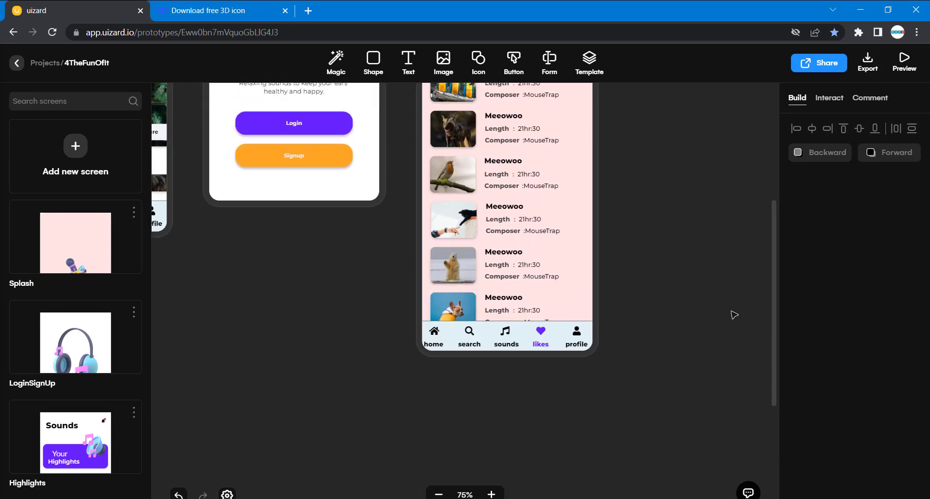
pyautogui.scroll(5, 734, 315)
pyautogui.hscroll(-3, 735, 315)
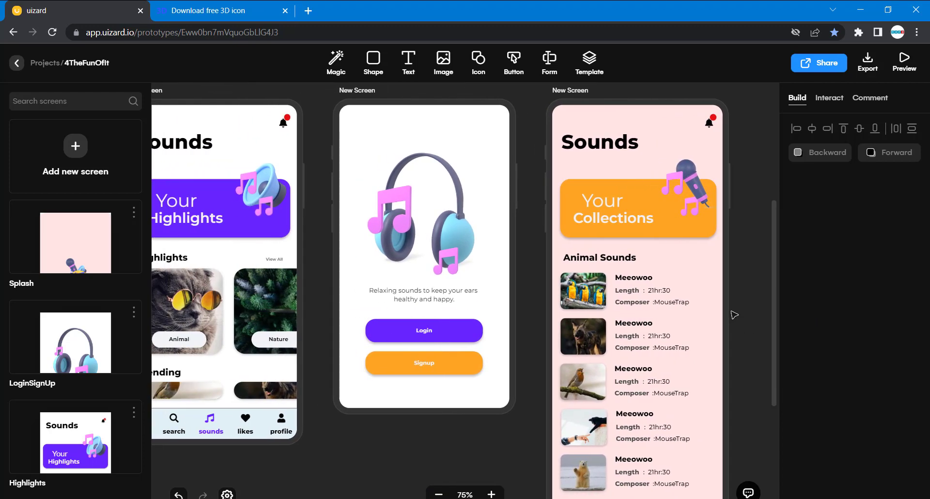
pyautogui.hscroll(-5, 734, 314)
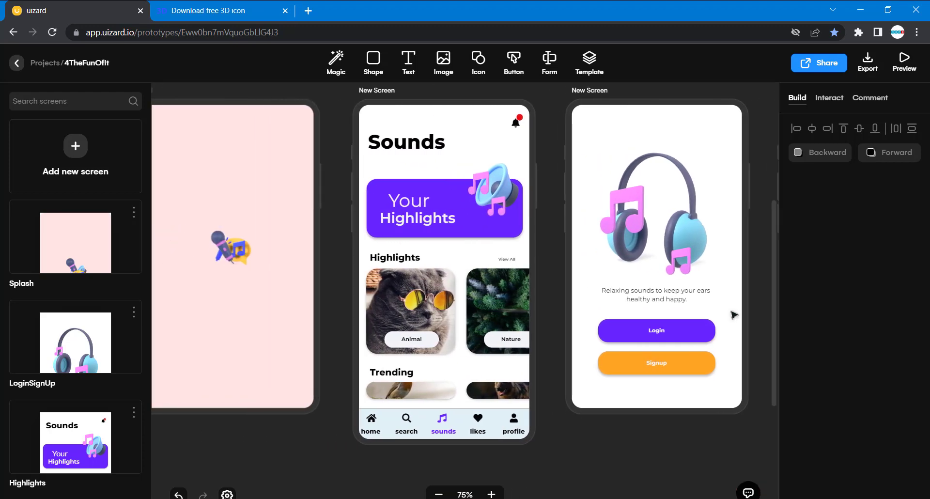
pyautogui.hscroll(-2, 734, 314)
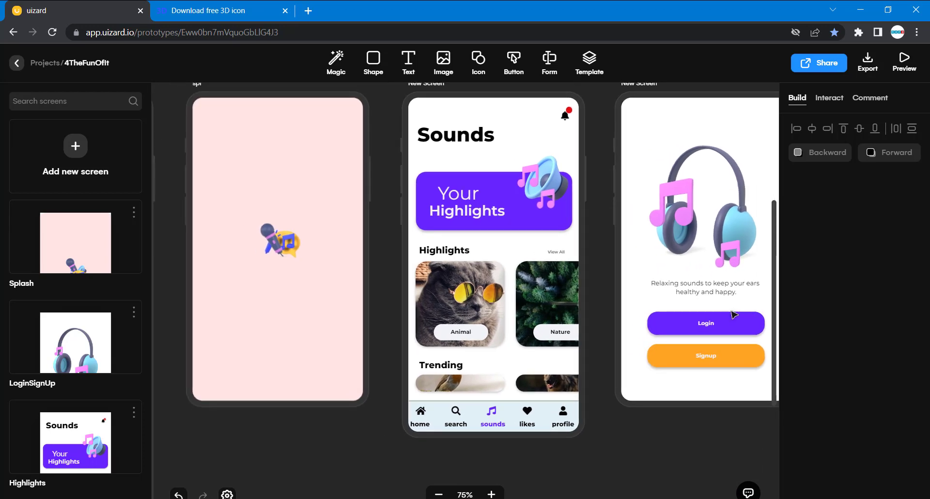
pyautogui.scroll(-5, 734, 315)
pyautogui.hscroll(13, 734, 315)
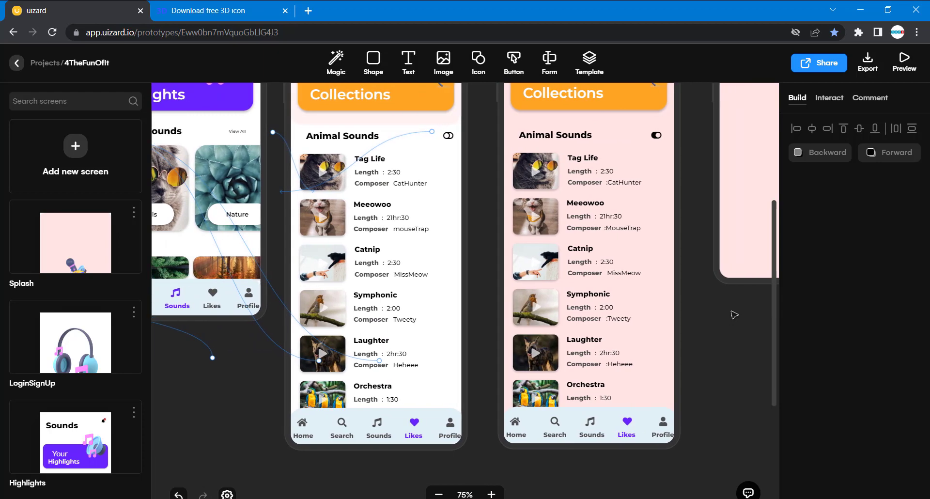
pyautogui.hscroll(6, 734, 315)
pyautogui.scroll(3, 734, 315)
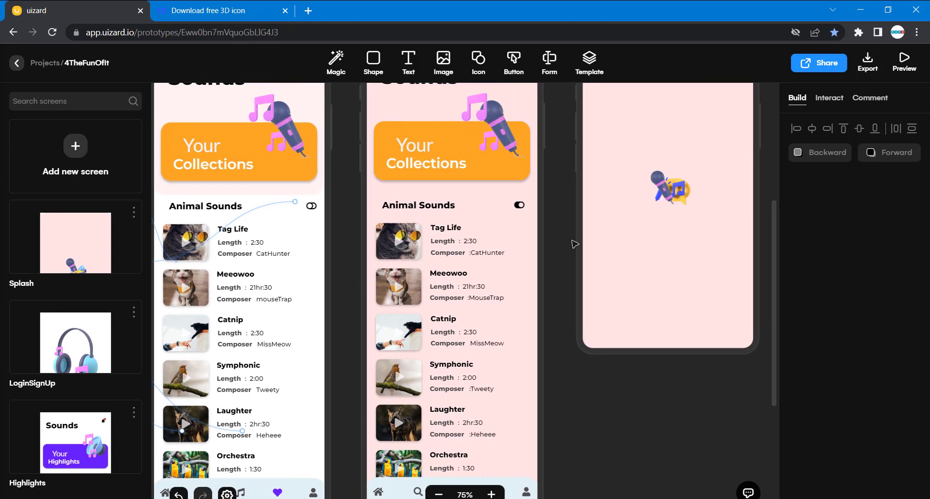
pyautogui.hscroll(14, 633, 241)
pyautogui.scroll(6, 387, 332)
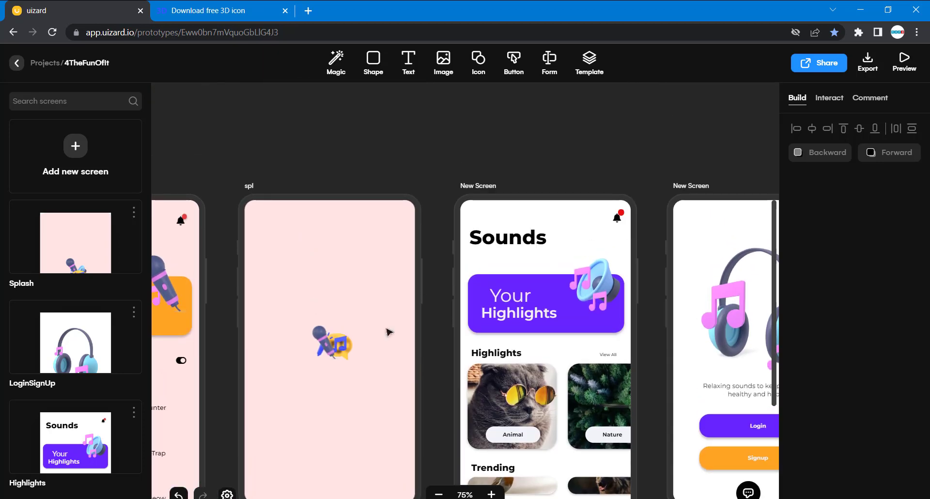
# Step: Try moving the spl splash screen away from its place in the row and undo the move
pyautogui.click(350, 346)
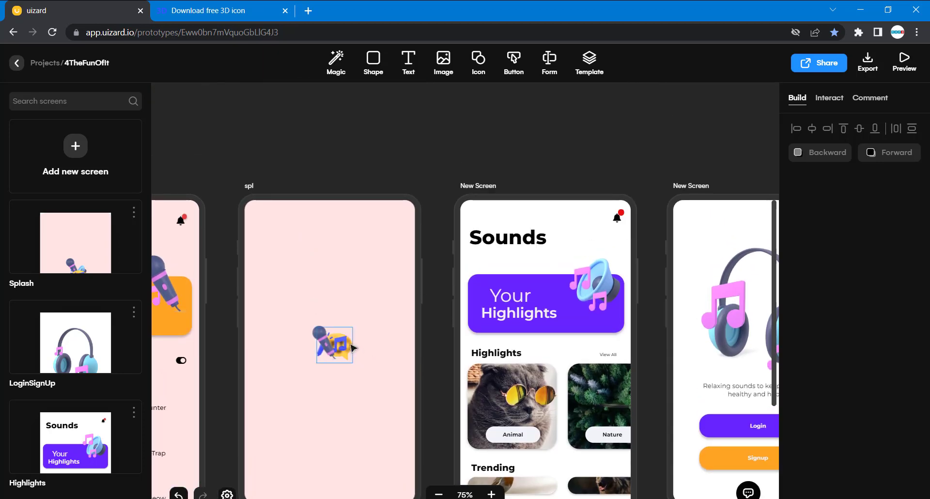
pyautogui.click(394, 352)
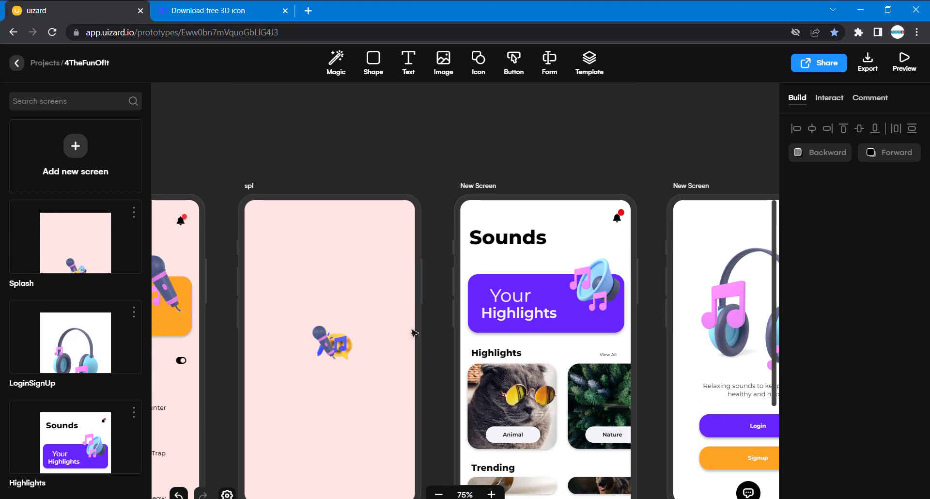
pyautogui.moveTo(416, 331); pyautogui.dragTo(335, 387)
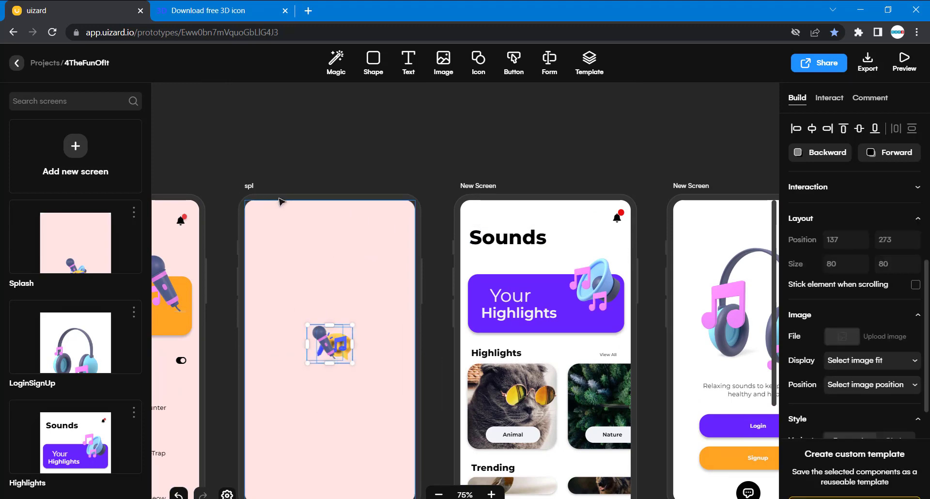
pyautogui.moveTo(281, 200); pyautogui.dragTo(156, 364)
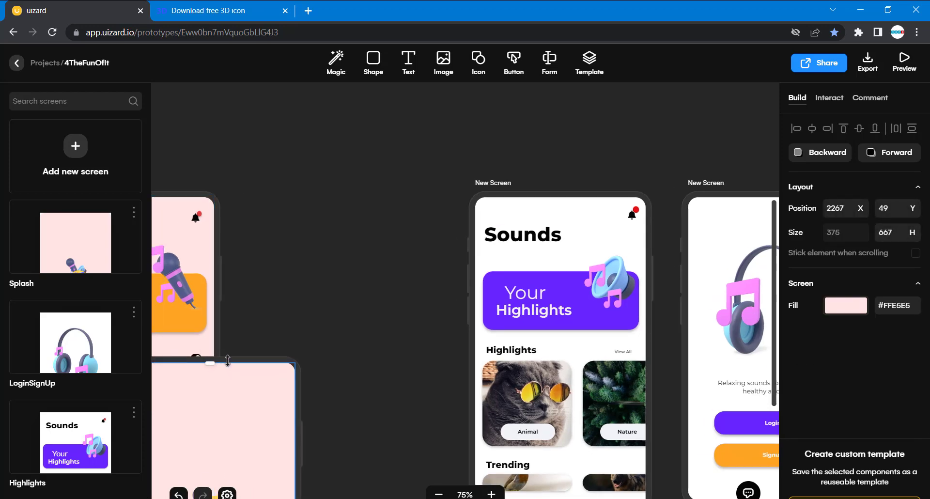
pyautogui.hotkey('ctrl', 'z')
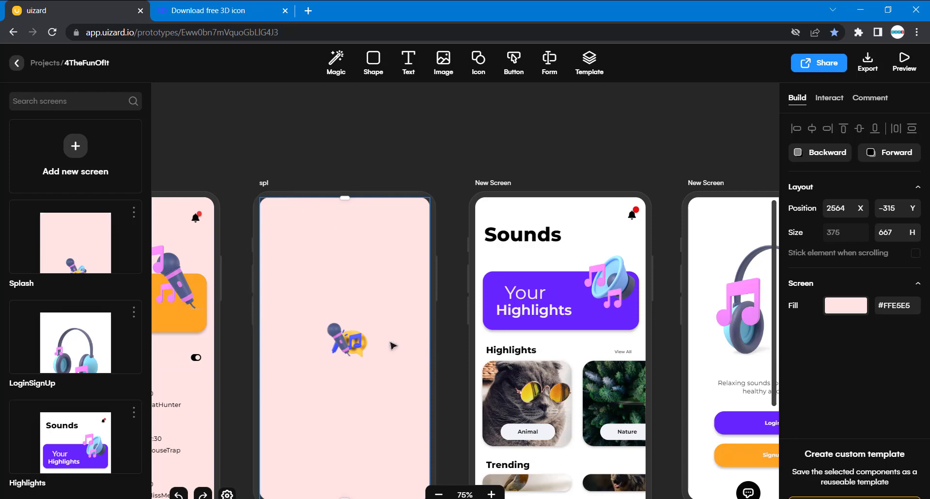
# Step: Link the music-note image on the spl splash screen to the Your Highlights screen
pyautogui.click(347, 342)
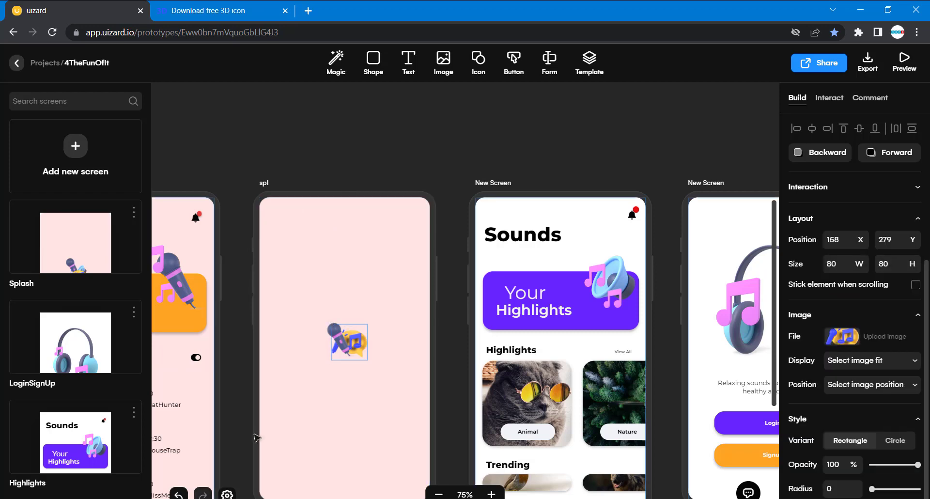
pyautogui.click(360, 345)
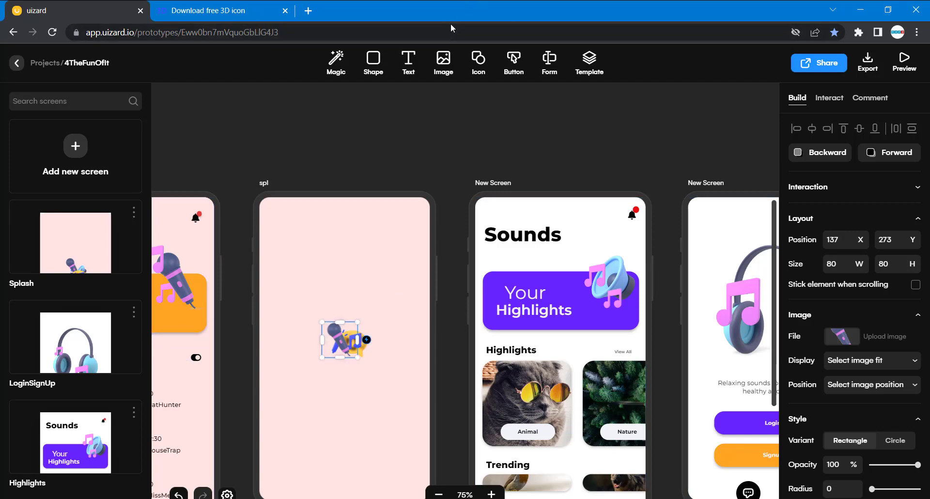
pyautogui.hotkey('ctrl', '-')
pyautogui.hotkey('ctrl', '-')
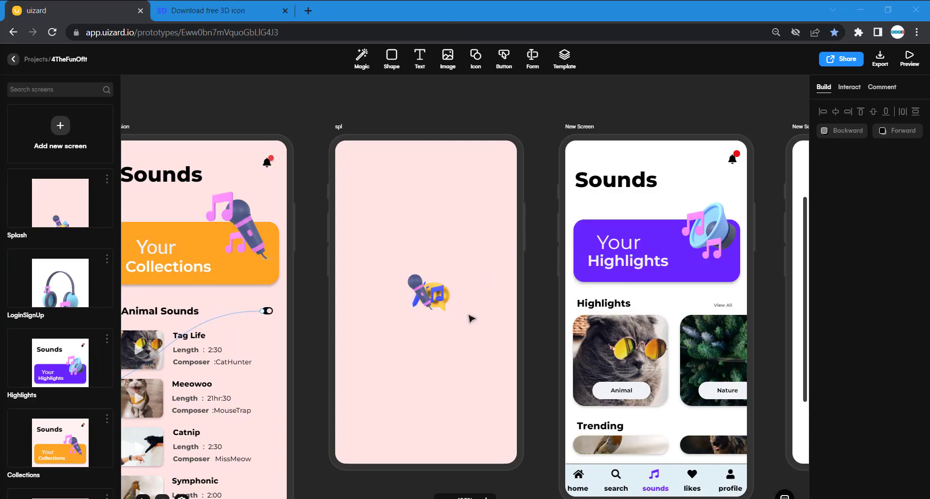
pyautogui.click(445, 295)
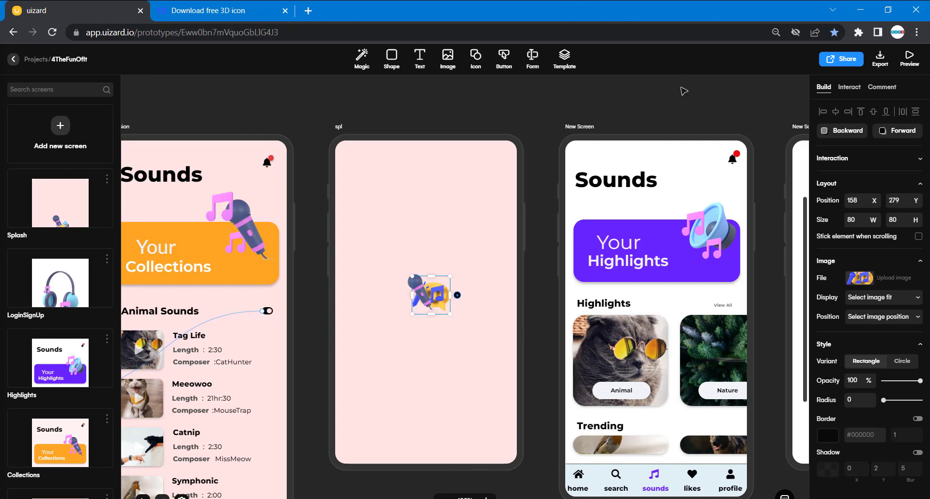
pyautogui.hotkey('ctrl', '+')
pyautogui.hotkey('ctrl', '-')
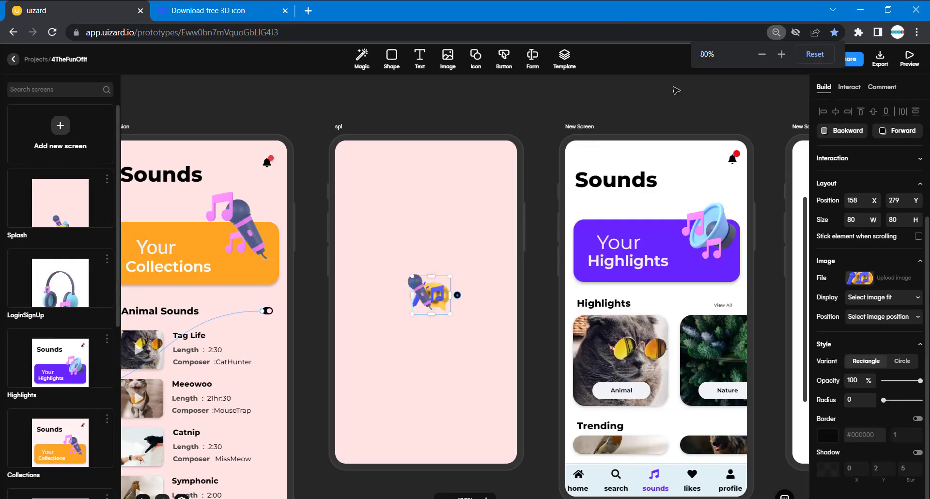
pyautogui.moveTo(458, 294); pyautogui.dragTo(578, 321)
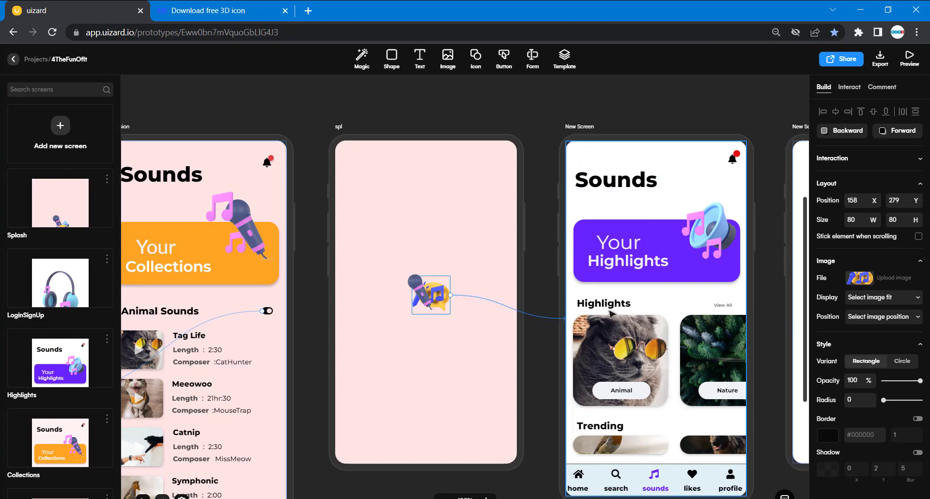
pyautogui.moveTo(626, 408); pyautogui.dragTo(612, 420)
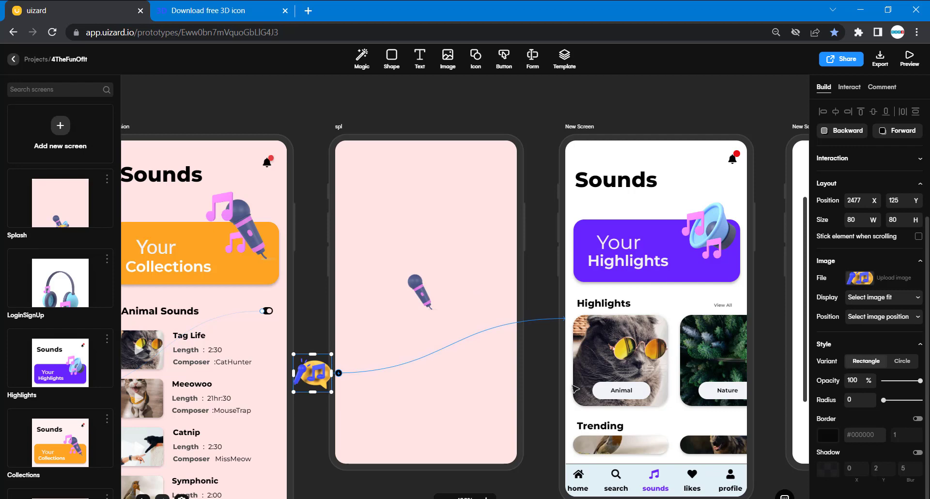
# Step: Link the Animal button on the Your Highlights screen to the login and signup screen
pyautogui.click(646, 395)
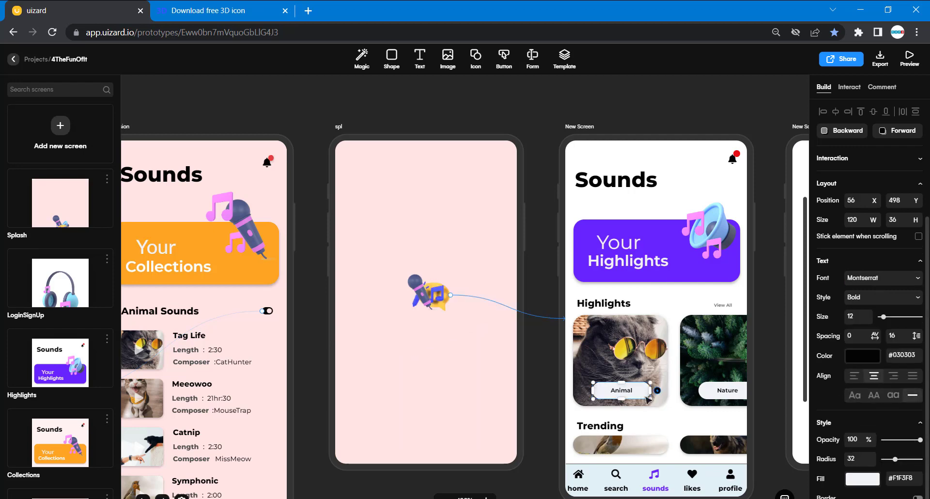
pyautogui.moveTo(659, 392); pyautogui.dragTo(800, 359)
pyautogui.rightClick(800, 359)
pyautogui.hscroll(10, 698, 329)
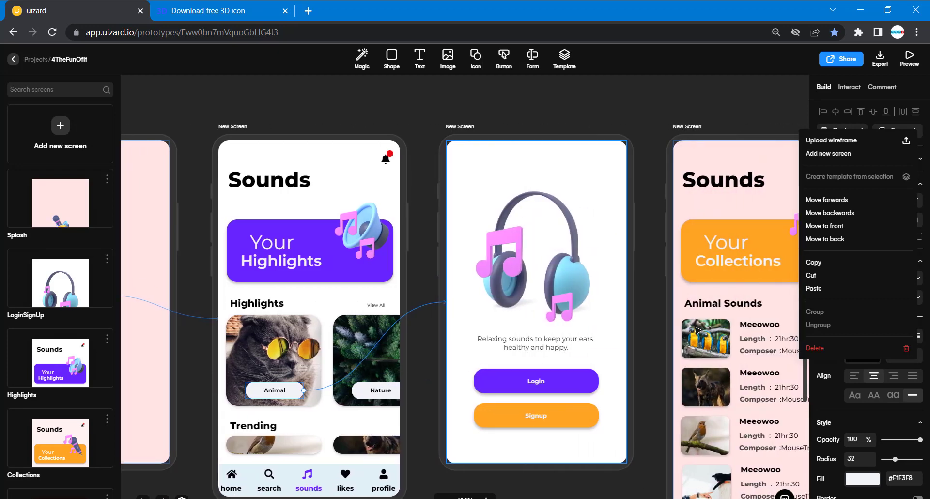
pyautogui.moveTo(695, 327); pyautogui.dragTo(615, 317)
pyautogui.moveTo(595, 383); pyautogui.dragTo(501, 493)
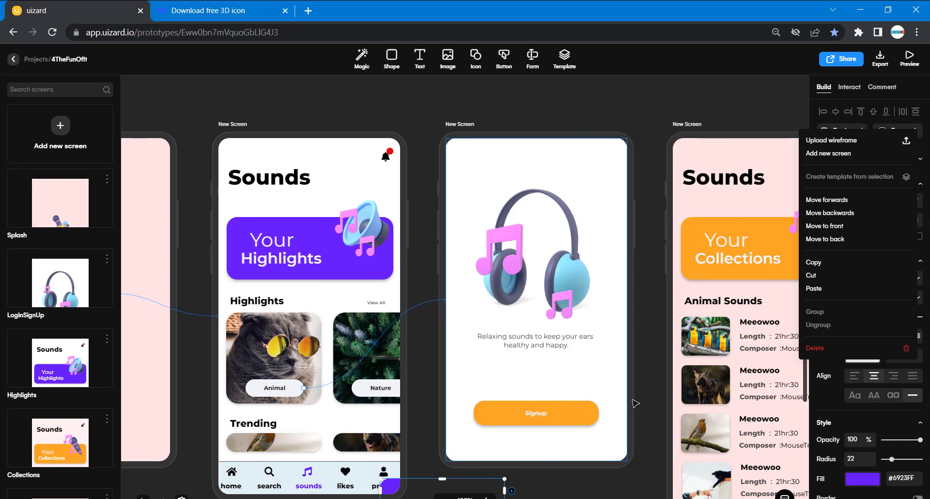
pyautogui.press('Escape')
pyautogui.hotkey('ctrl', 'z')
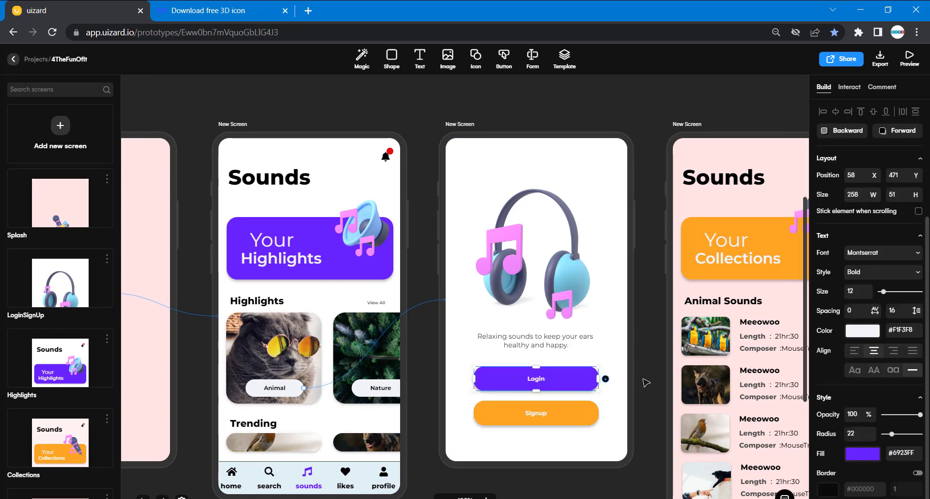
# Step: Link the Login button to the adjacent Your Collections screen
pyautogui.moveTo(606, 378); pyautogui.dragTo(733, 354)
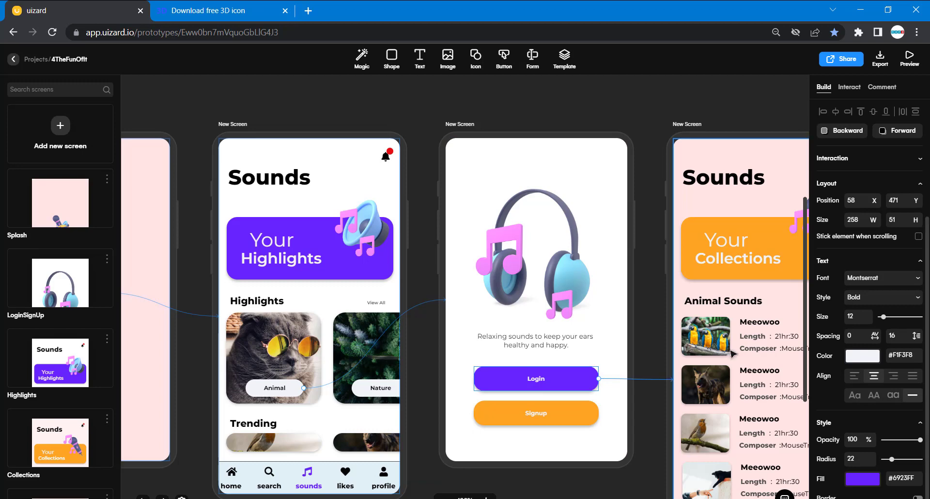
pyautogui.rightClick(732, 313)
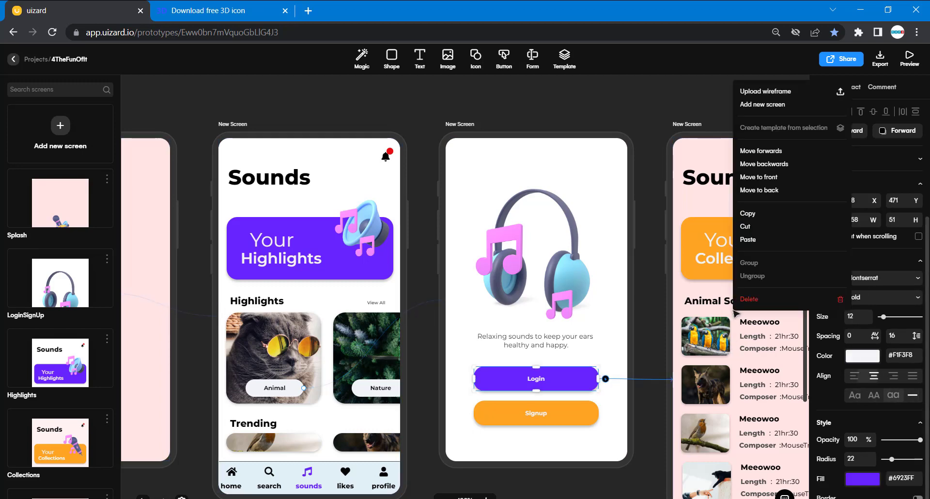
pyautogui.moveTo(622, 379); pyautogui.dragTo(504, 452)
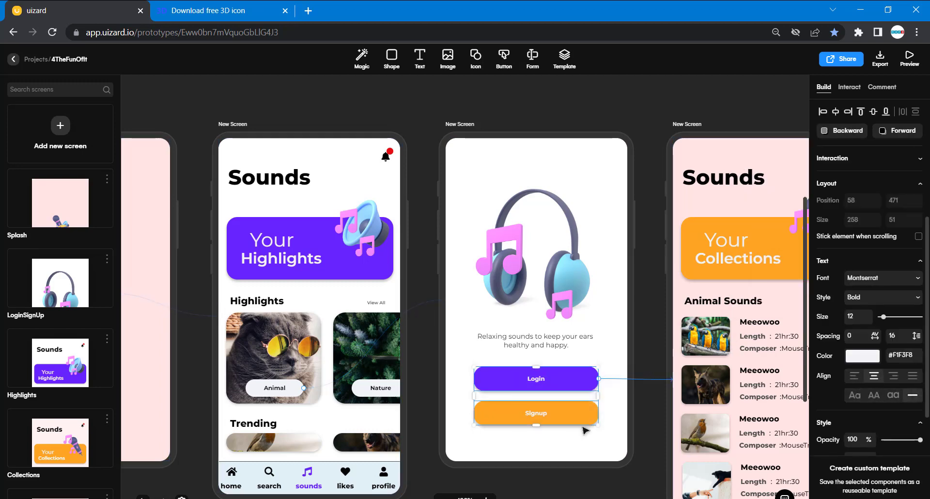
pyautogui.click(650, 394)
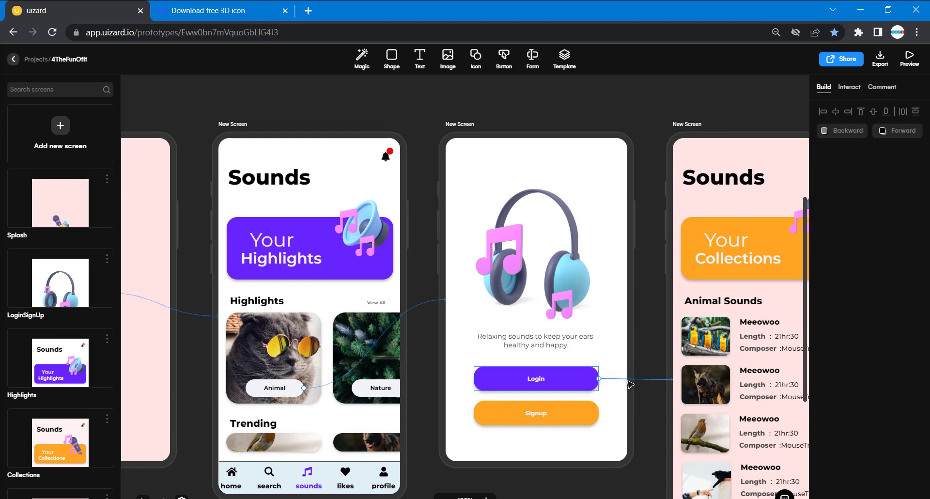
# Step: View the interaction type and destination screen choices for the Login button's link
pyautogui.click(665, 384)
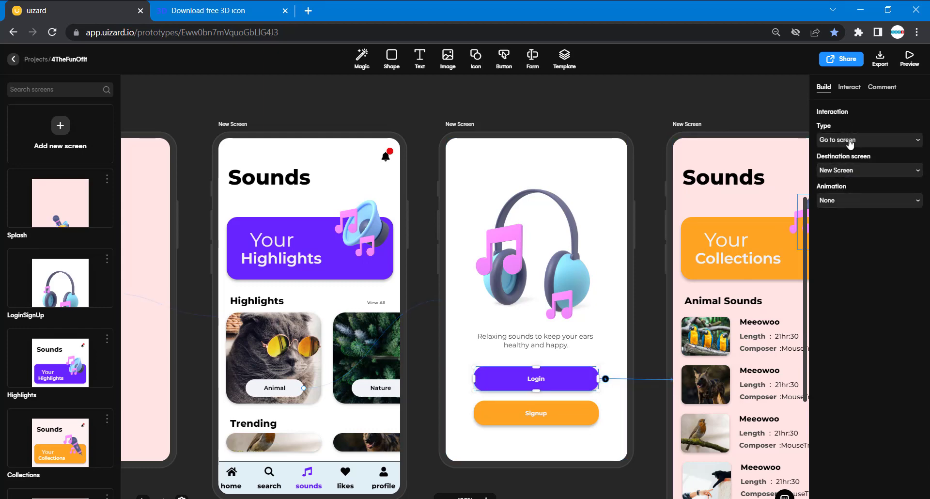
pyautogui.click(907, 142)
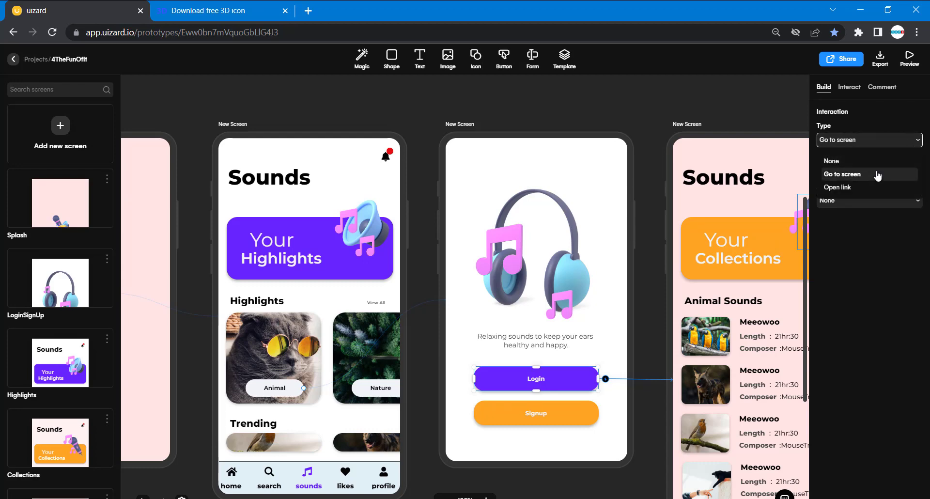
pyautogui.moveTo(881, 241); pyautogui.dragTo(789, 250)
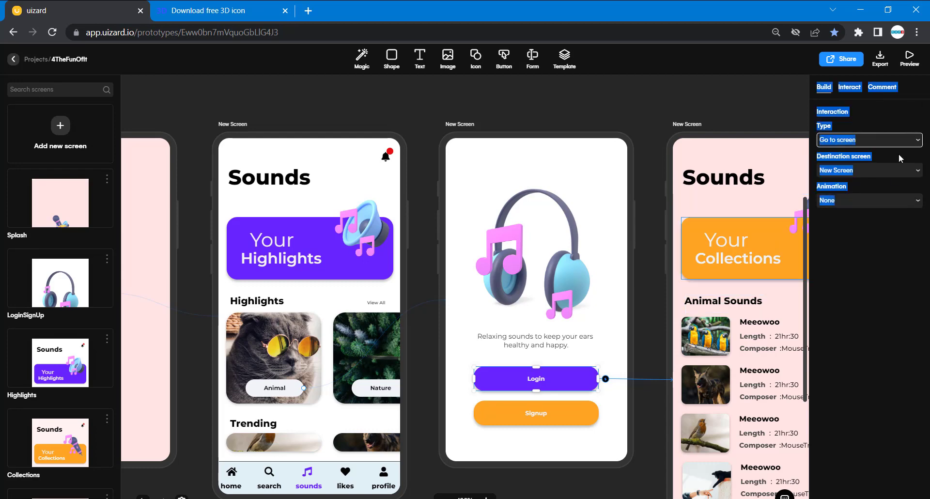
pyautogui.click(901, 170)
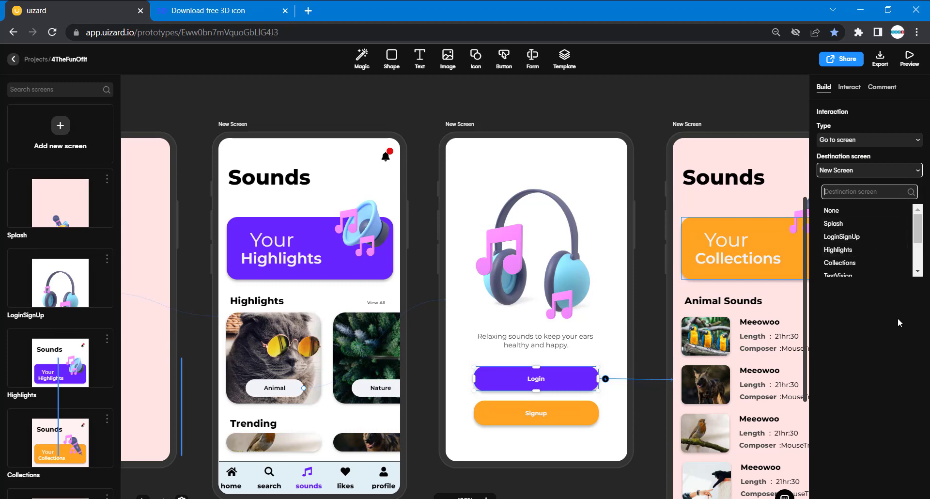
pyautogui.click(902, 335)
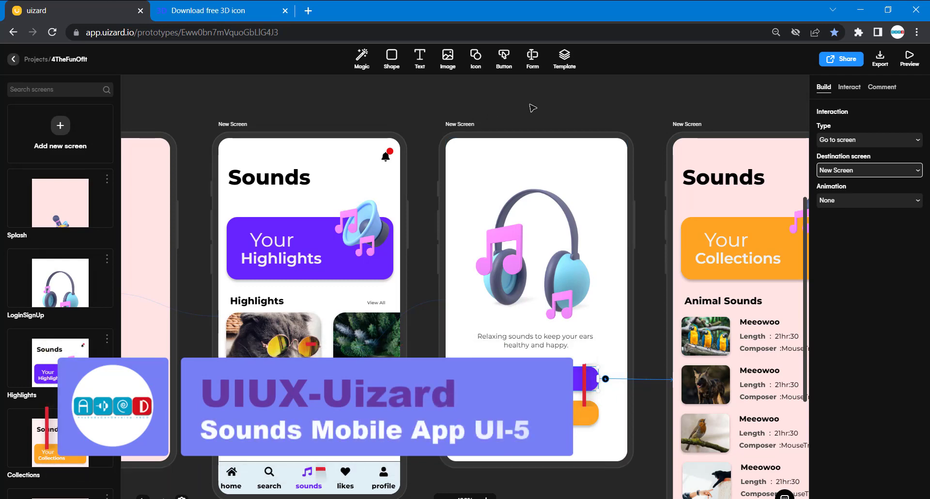
pyautogui.hscroll(-5, 533, 108)
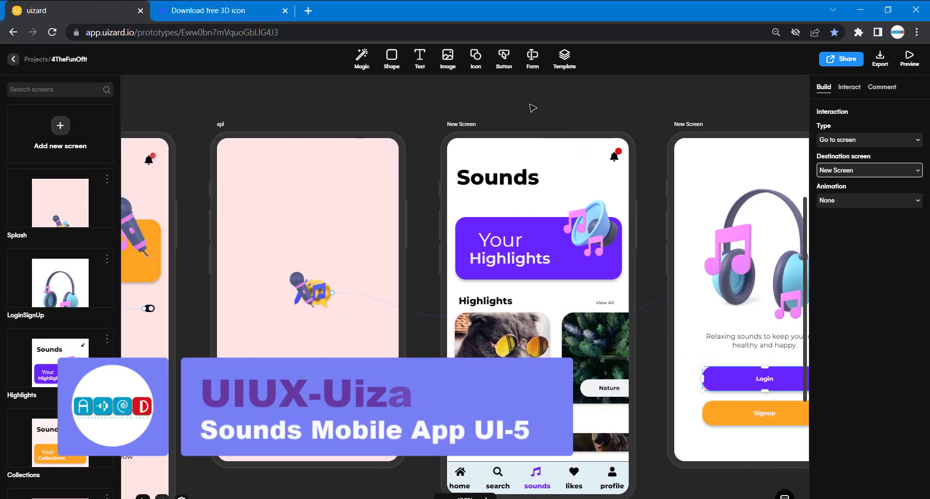
pyautogui.hscroll(-10, 417, 194)
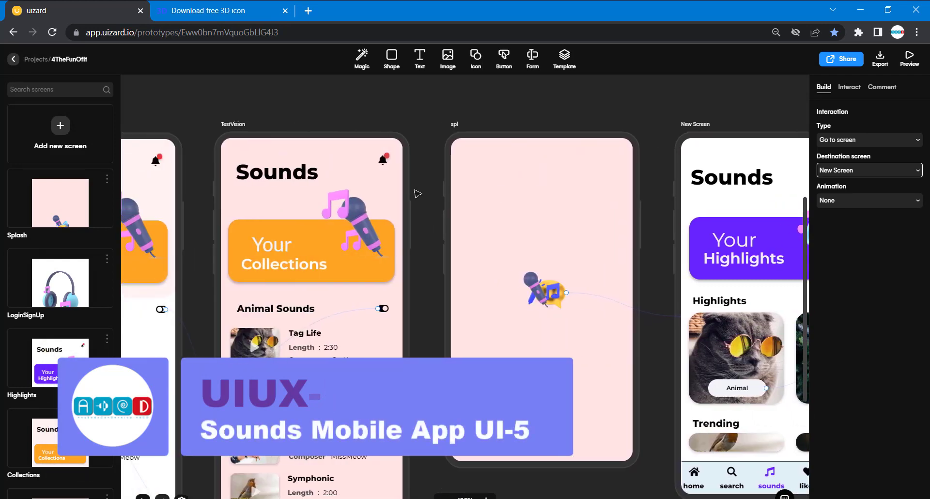